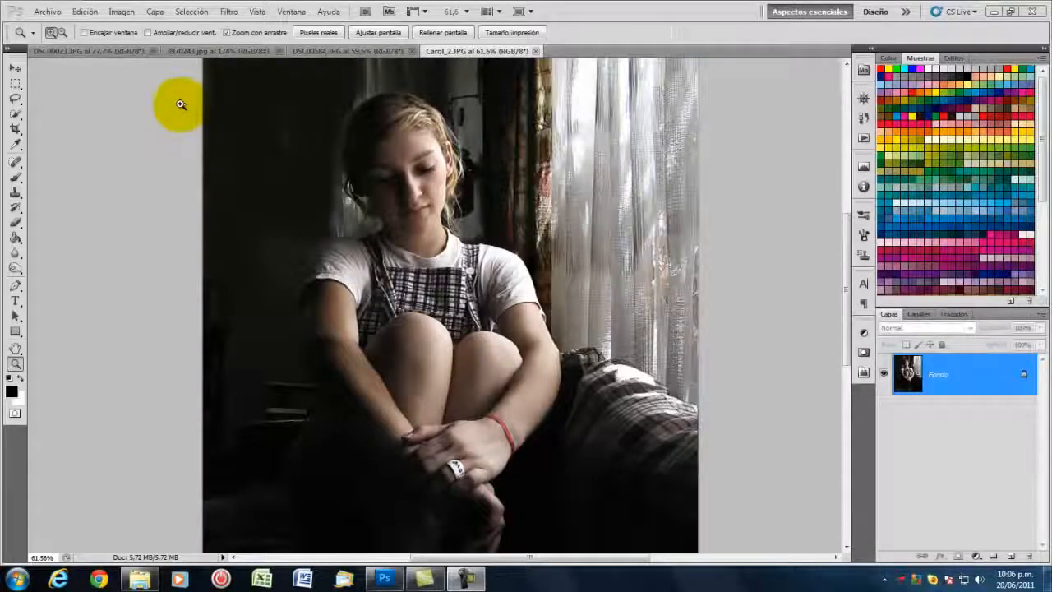
# Try Brightness/Contrast on the portrait photo, sweeping the contrast between -50 and 100 and leaving it at 3
pyautogui.click(120, 12)
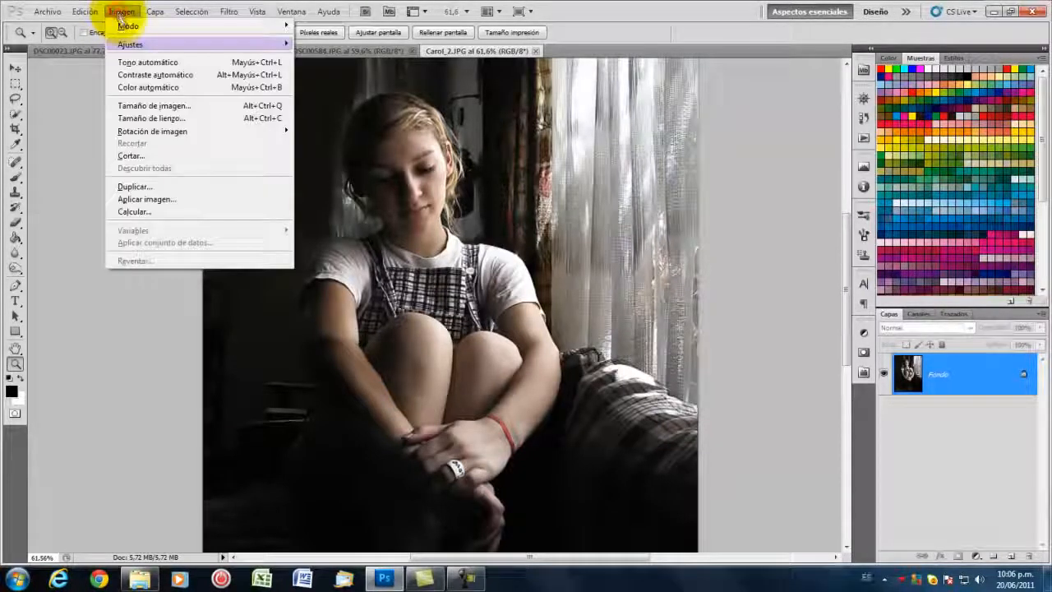
pyautogui.moveTo(137, 46)
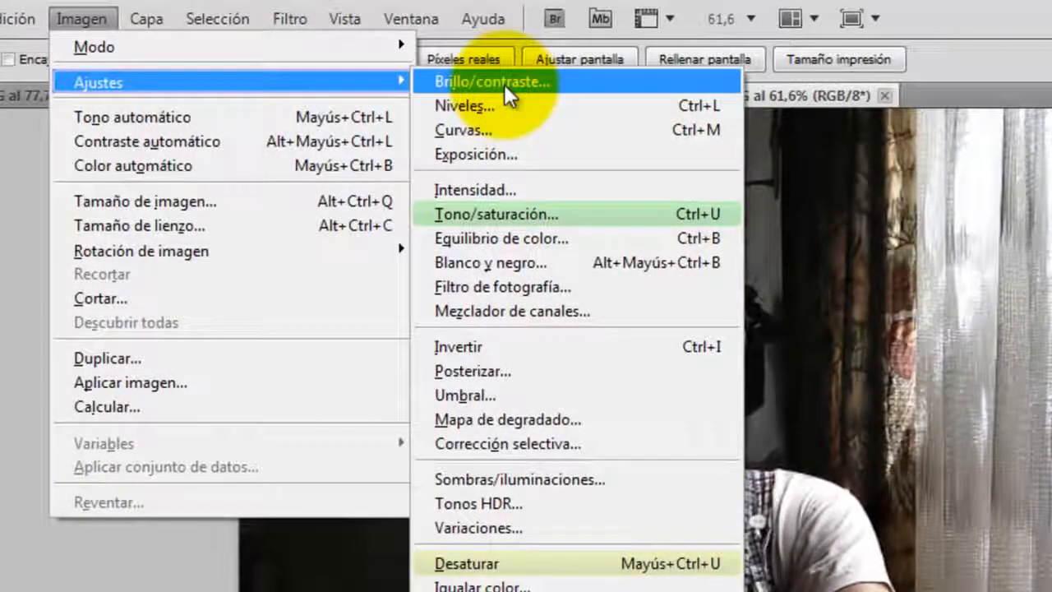
pyautogui.click(505, 83)
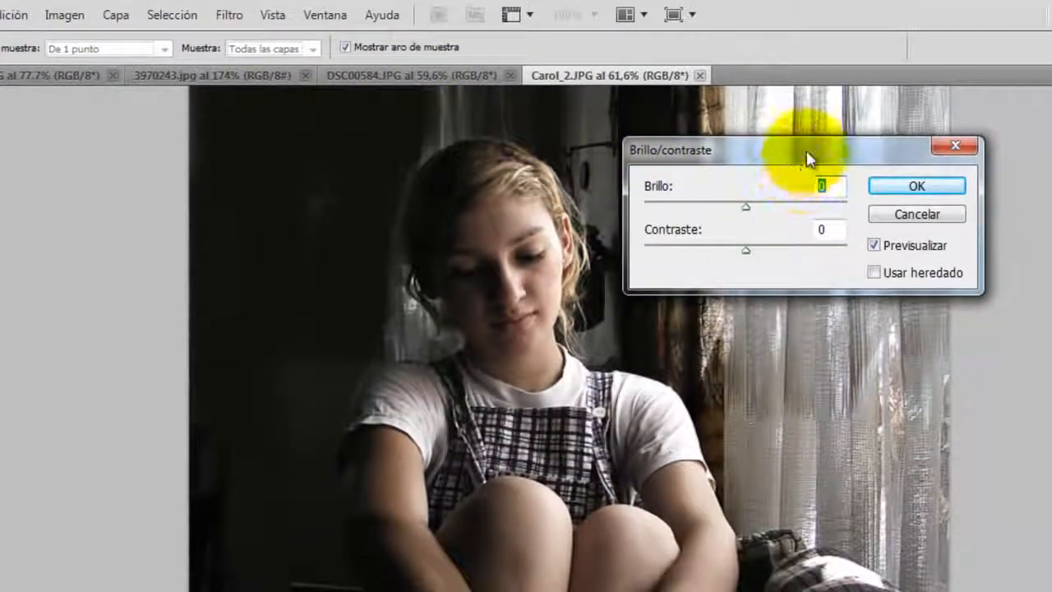
pyautogui.moveTo(807, 153); pyautogui.dragTo(920, 167)
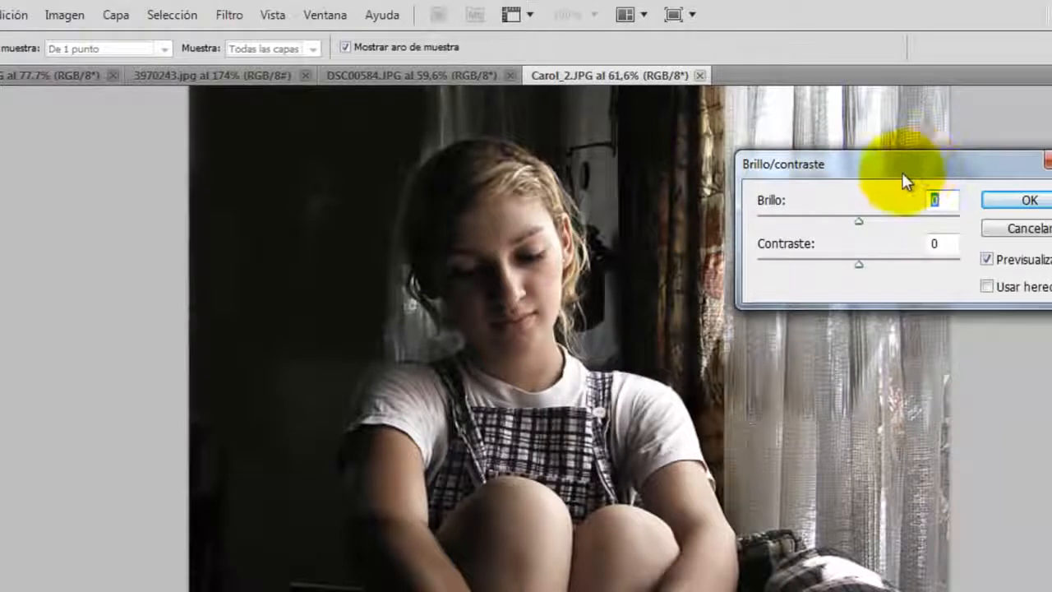
pyautogui.click(856, 264)
pyautogui.moveTo(856, 264); pyautogui.dragTo(983, 268)
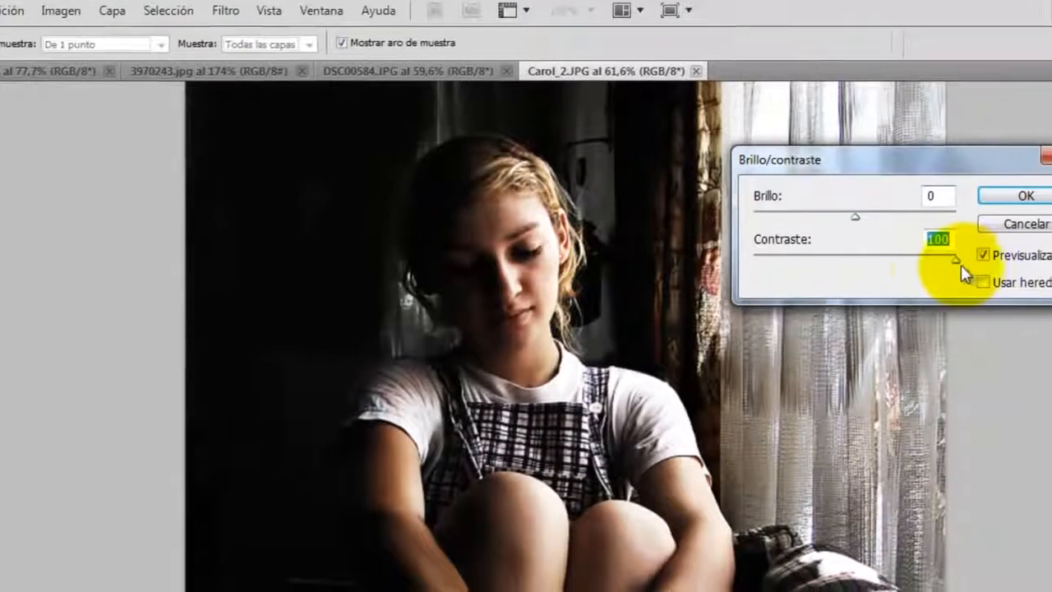
pyautogui.moveTo(960, 264); pyautogui.dragTo(921, 269)
pyautogui.moveTo(842, 172); pyautogui.dragTo(214, 103)
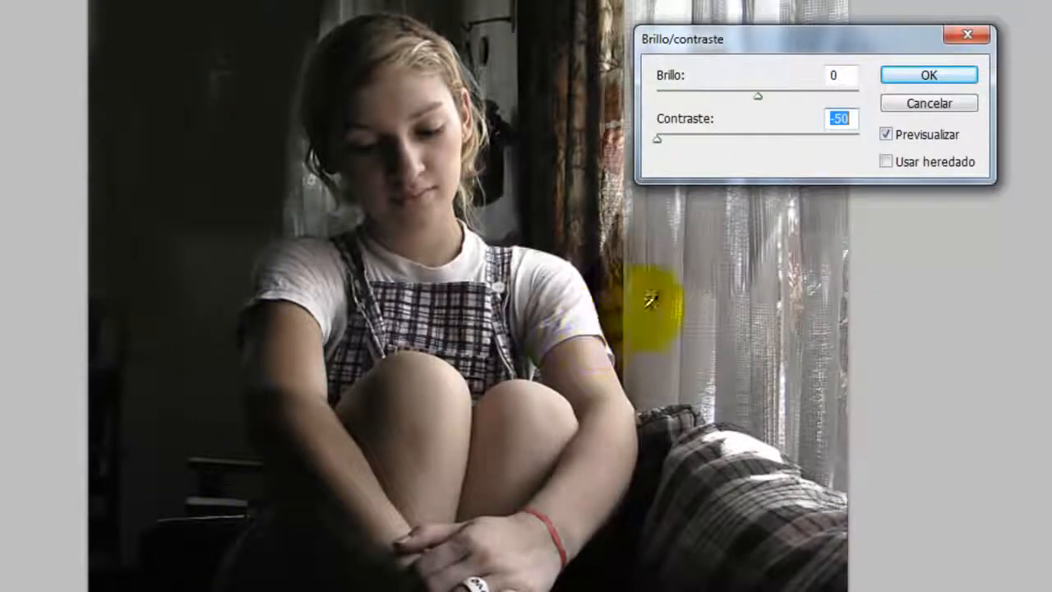
pyautogui.moveTo(656, 138); pyautogui.dragTo(927, 170)
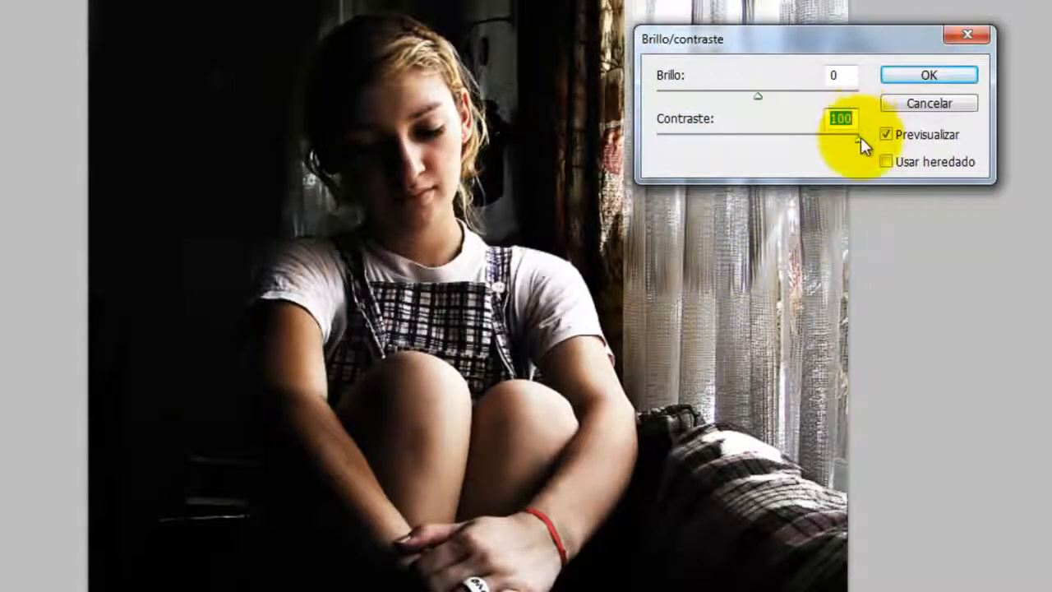
pyautogui.moveTo(857, 139)
pyautogui.mouseDown()
pyautogui.moveTo(751, 138)
pyautogui.moveTo(760, 128)
pyautogui.mouseUp()
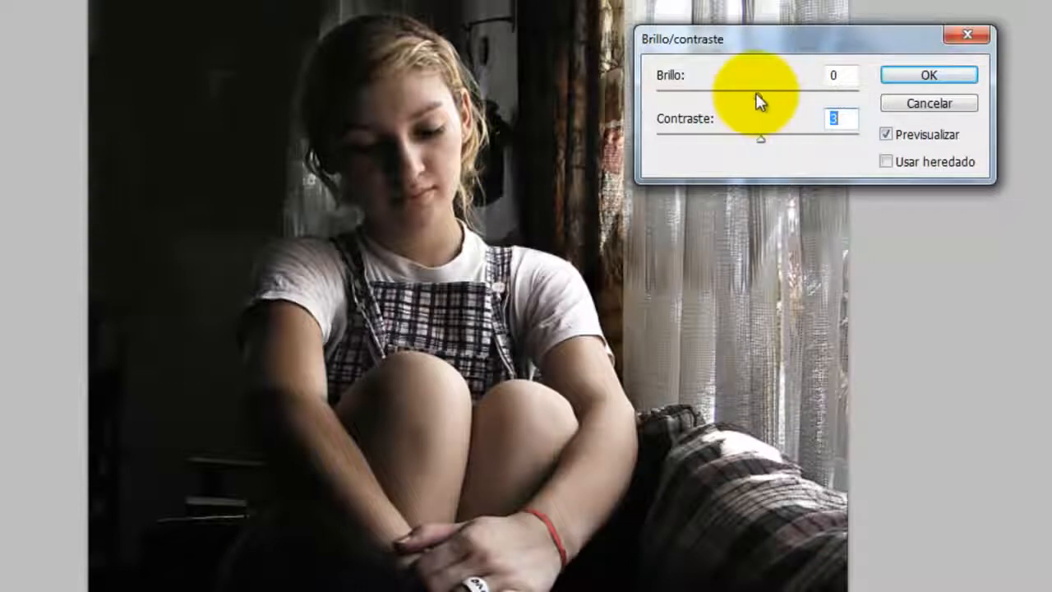
# Try brightness values of -97 and -147, return the brightness to near zero, and cancel the Brightness/Contrast adjustment
pyautogui.moveTo(757, 100); pyautogui.dragTo(692, 96)
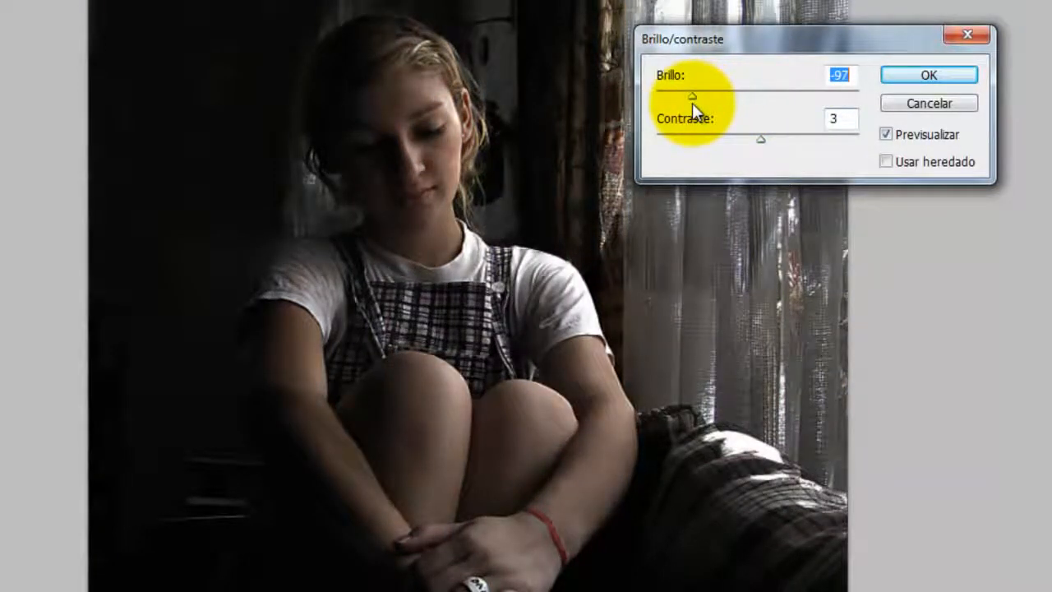
pyautogui.moveTo(692, 102); pyautogui.dragTo(656, 106)
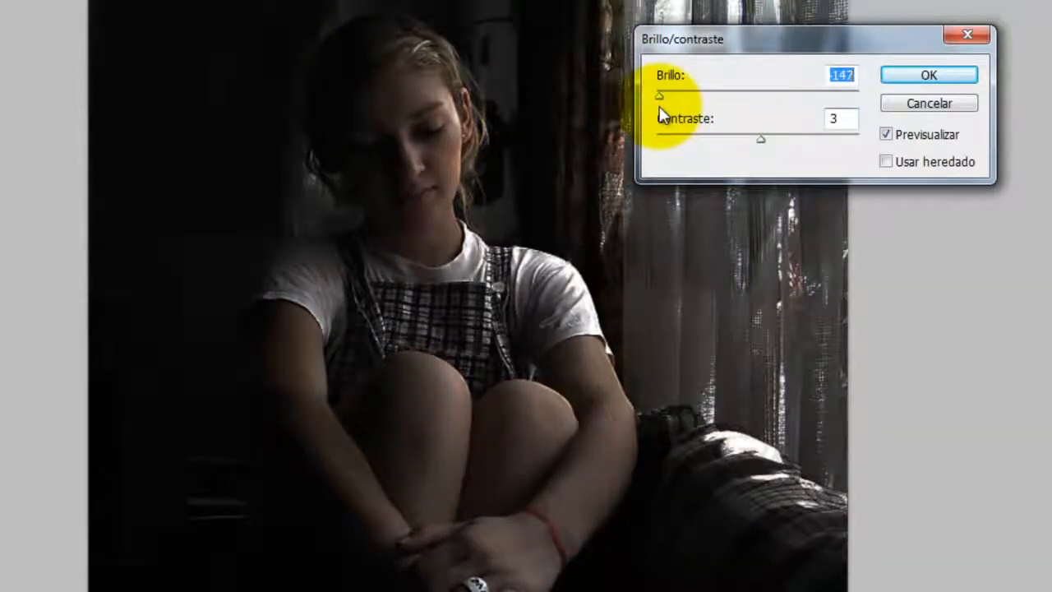
pyautogui.moveTo(659, 106); pyautogui.dragTo(754, 103)
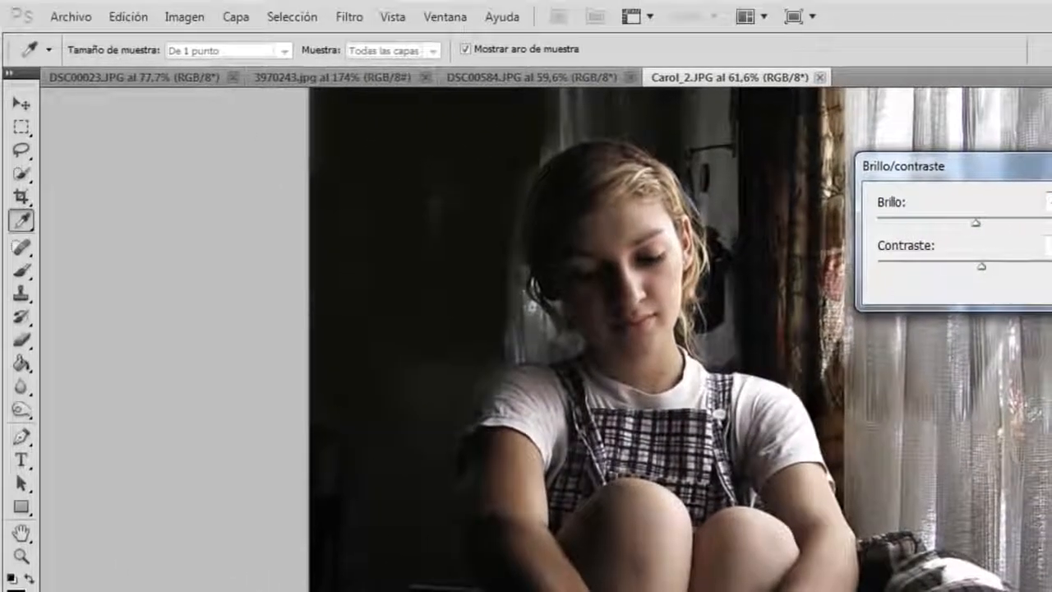
pyautogui.click(982, 138)
pyautogui.press('z')
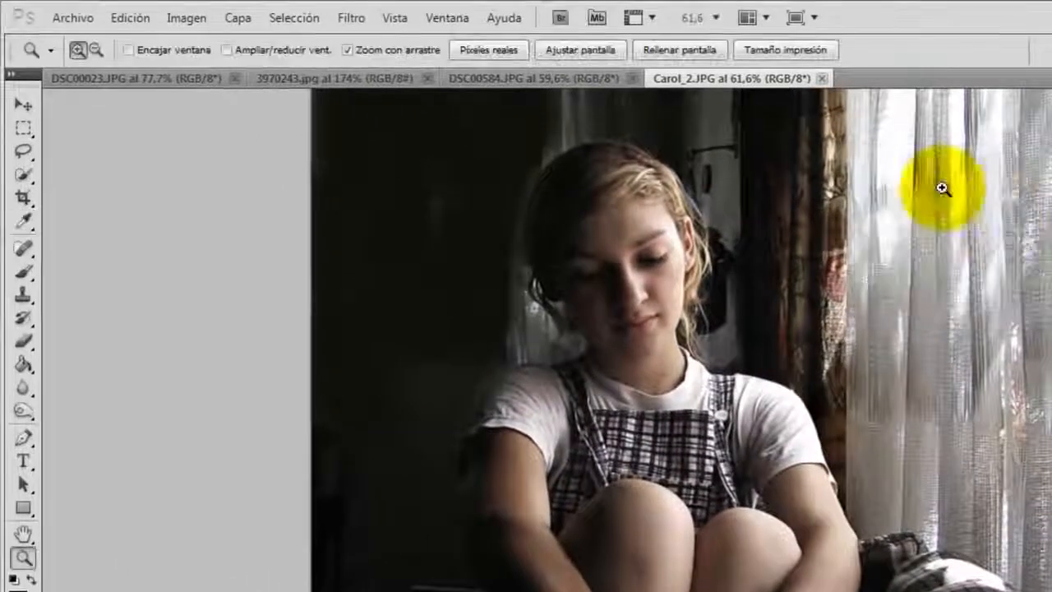
# Try a Levels adjustment on the photo with the RGB shadow input at 40 and the highlight input at 202
pyautogui.click(197, 18)
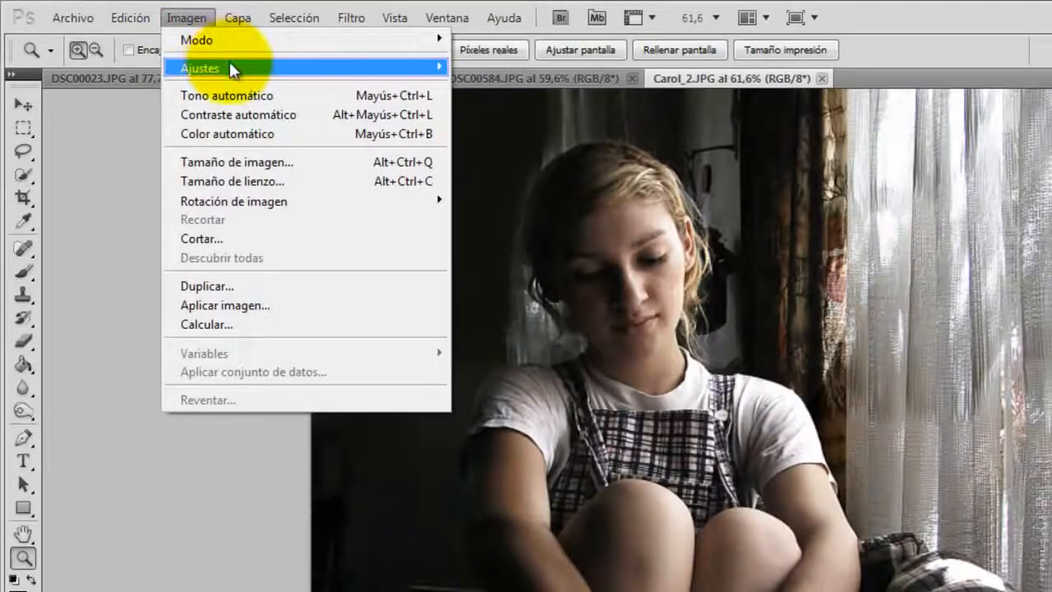
pyautogui.moveTo(230, 65)
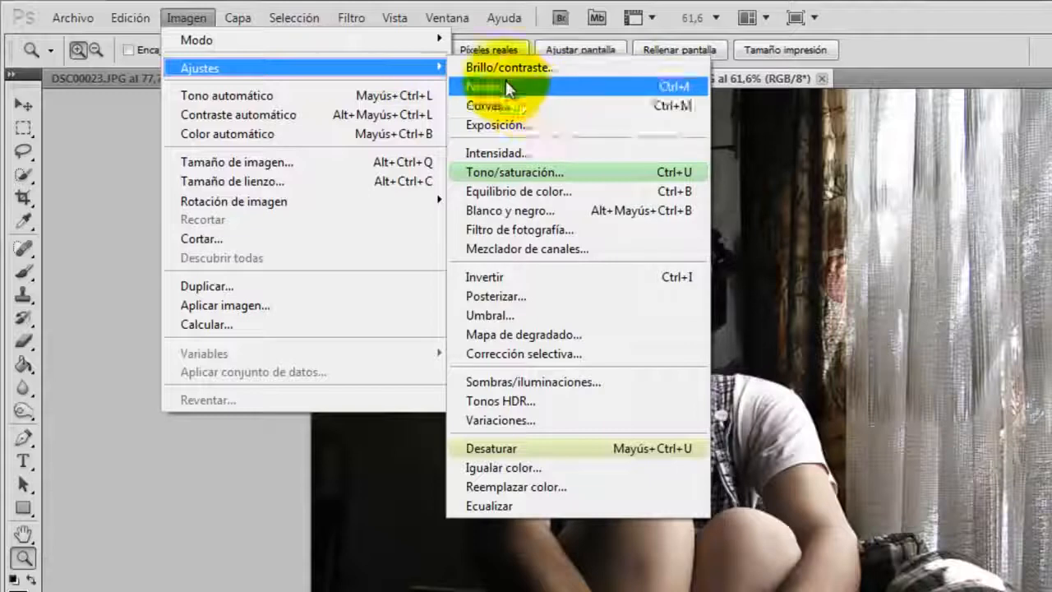
pyautogui.click(535, 88)
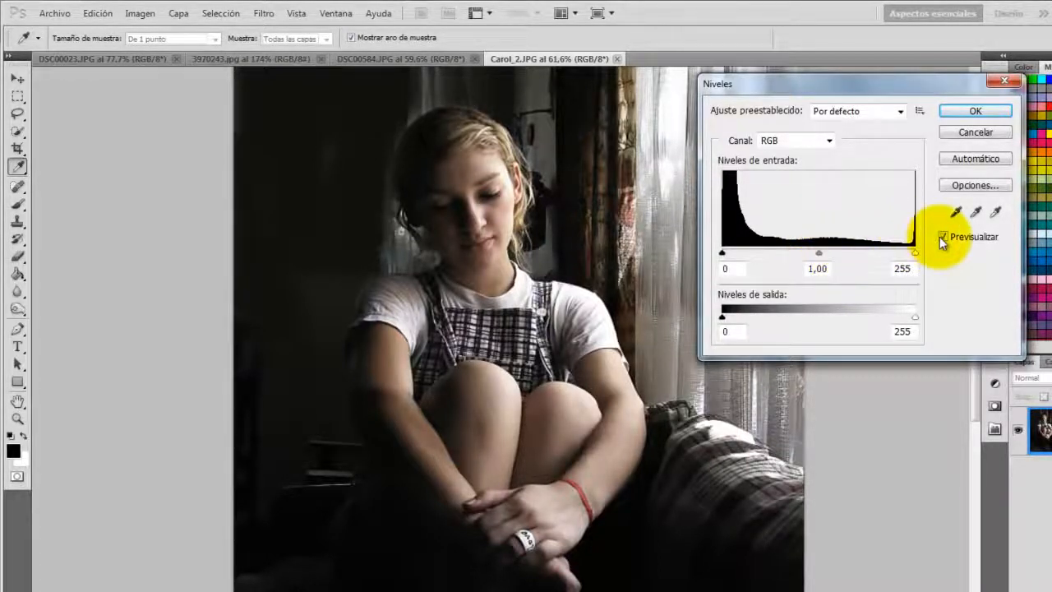
pyautogui.click(954, 213)
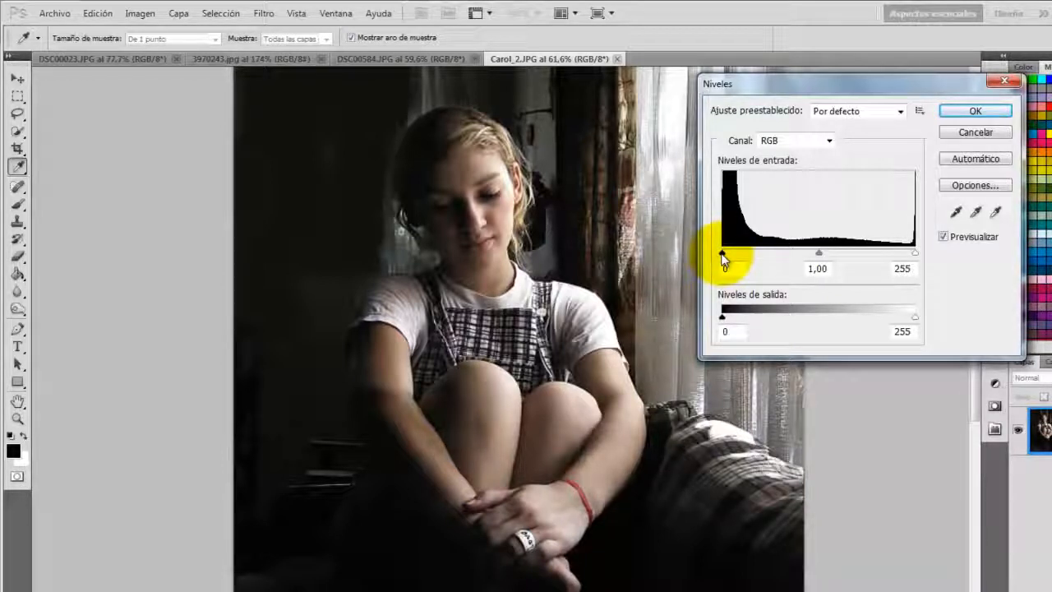
pyautogui.moveTo(723, 258); pyautogui.dragTo(752, 258)
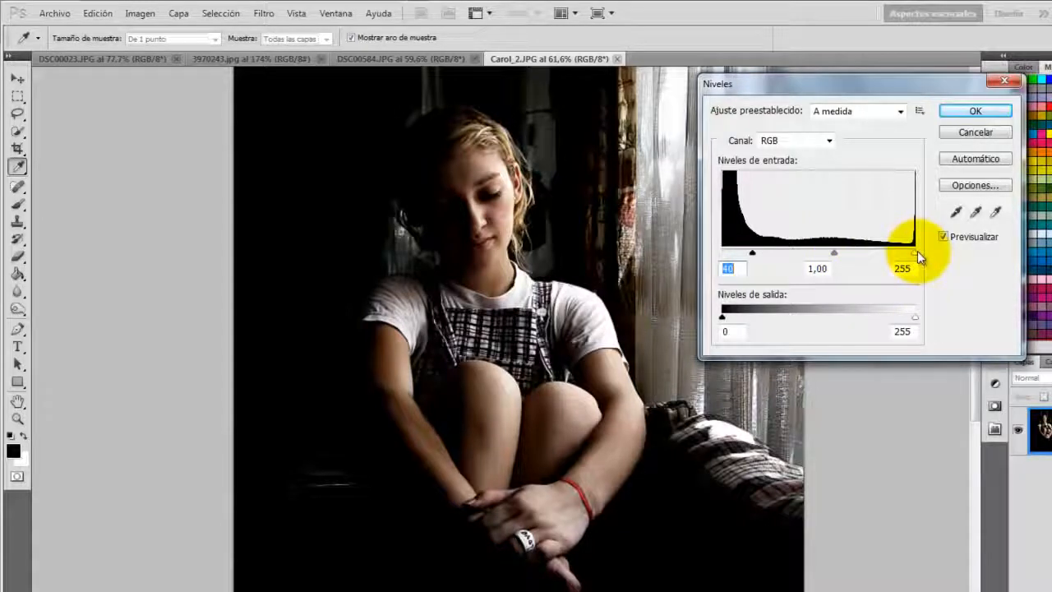
pyautogui.moveTo(917, 251); pyautogui.dragTo(875, 256)
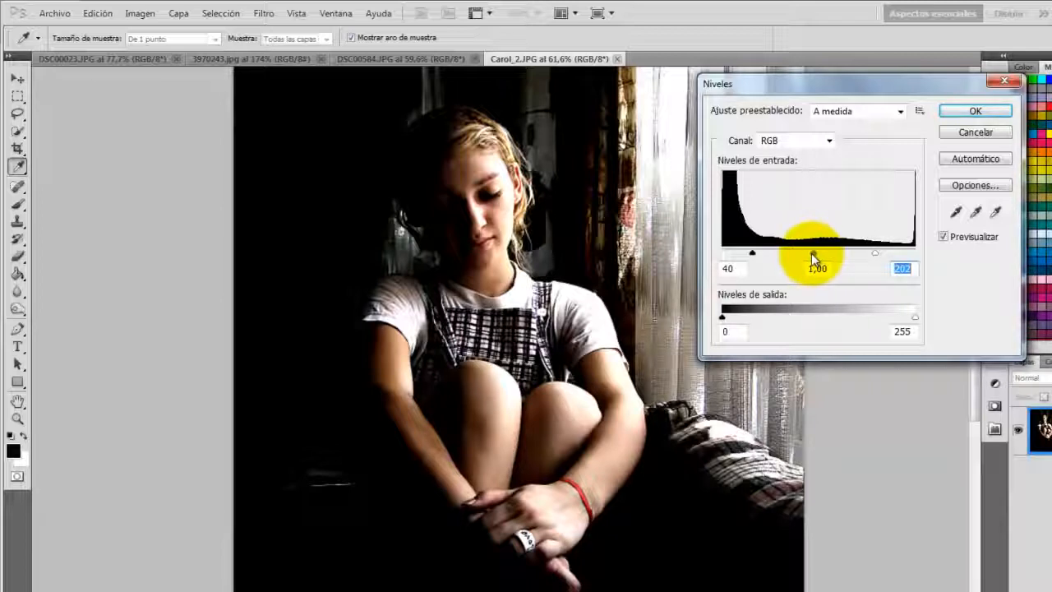
# Try Levels midtone input values of 0,42 and 1,65, and leave the midtones at 1,11
pyautogui.moveTo(813, 254); pyautogui.dragTo(844, 262)
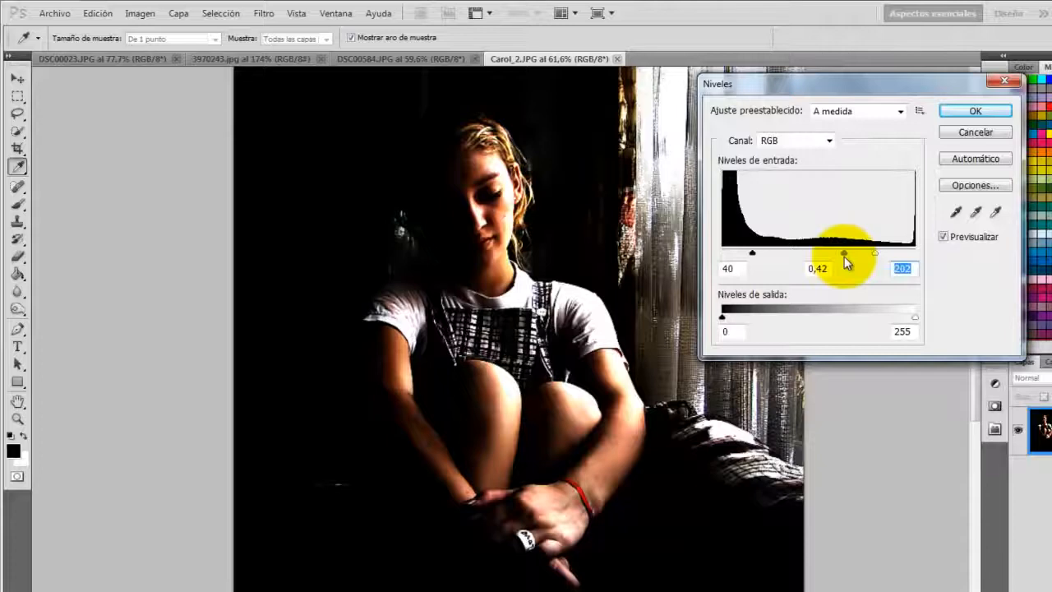
pyautogui.moveTo(847, 261); pyautogui.dragTo(791, 258)
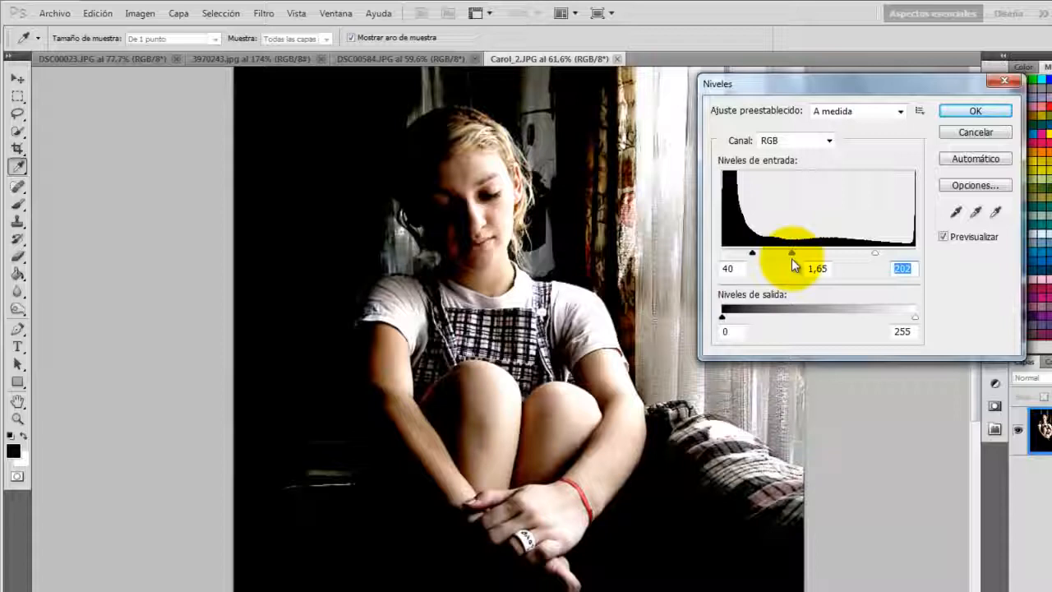
pyautogui.moveTo(790, 259)
pyautogui.mouseDown()
pyautogui.moveTo(781, 260)
pyautogui.moveTo(815, 256)
pyautogui.moveTo(789, 267)
pyautogui.moveTo(814, 268)
pyautogui.moveTo(795, 270)
pyautogui.moveTo(811, 263)
pyautogui.mouseUp()
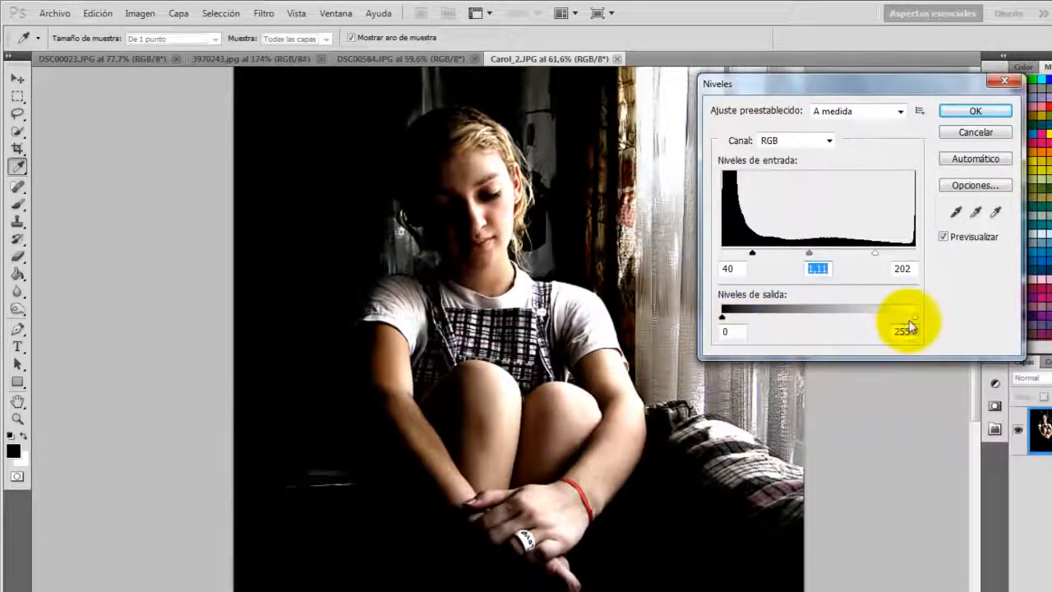
# Try raising the black output level to 83 and 87, return it to 0, and cancel the Levels adjustment
pyautogui.moveTo(914, 315)
pyautogui.mouseDown()
pyautogui.moveTo(878, 319)
pyautogui.moveTo(916, 319)
pyautogui.mouseUp()
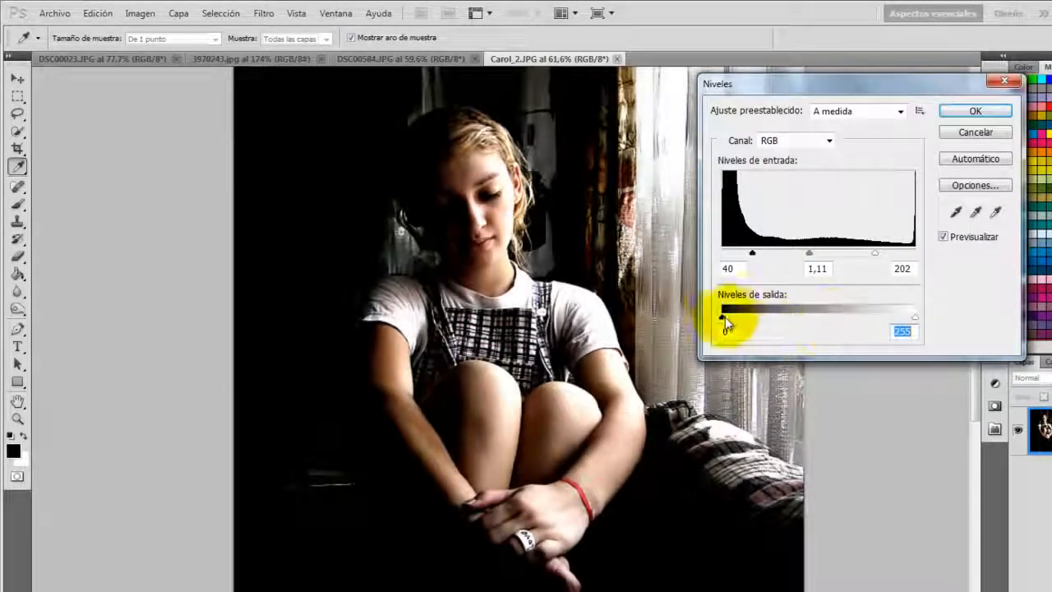
pyautogui.moveTo(722, 323); pyautogui.dragTo(785, 320)
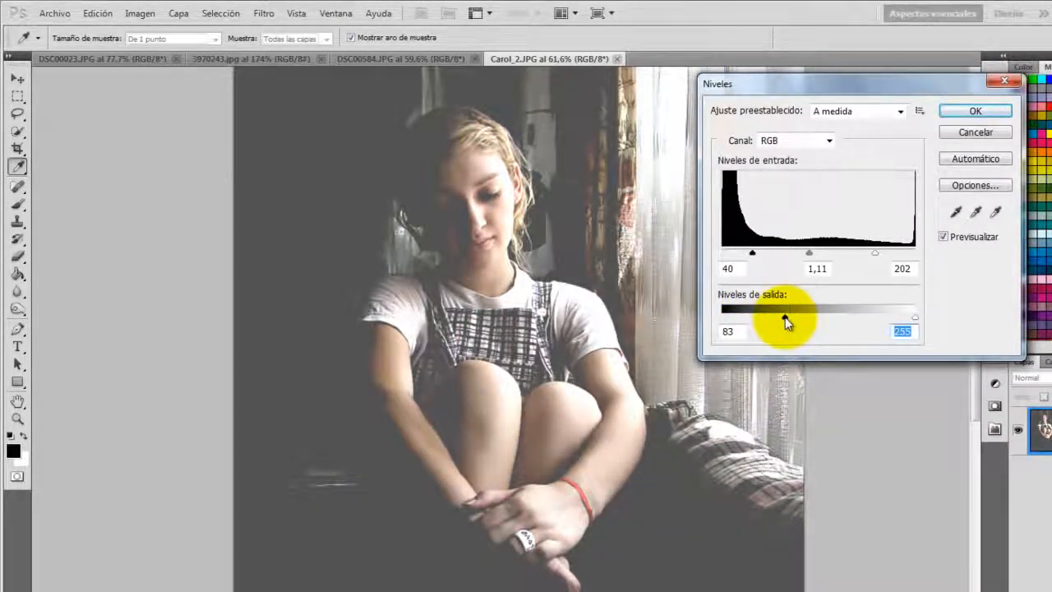
pyautogui.moveTo(785, 320); pyautogui.dragTo(788, 320)
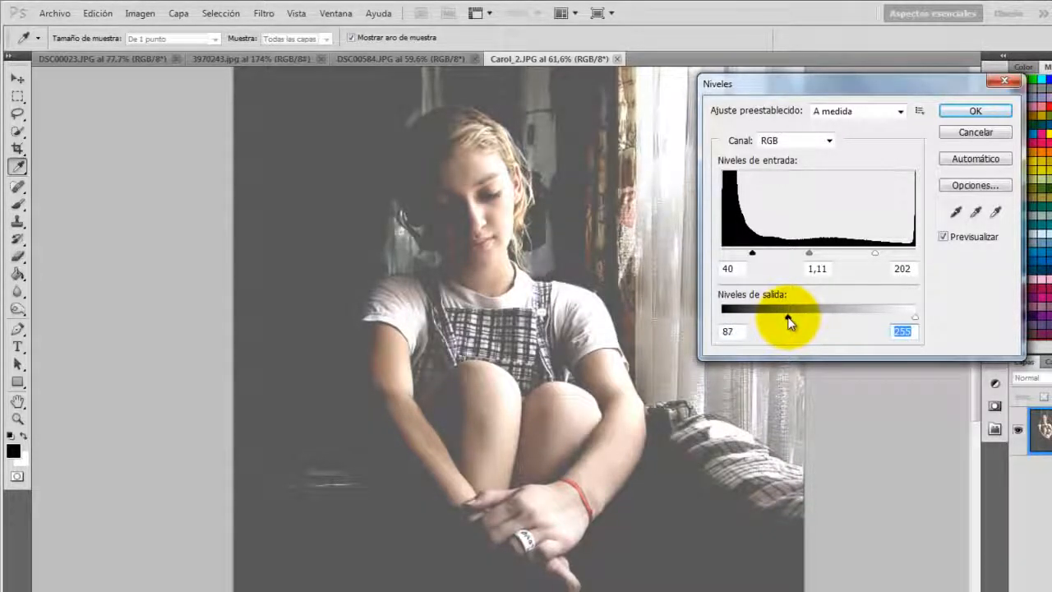
pyautogui.moveTo(789, 321); pyautogui.dragTo(721, 320)
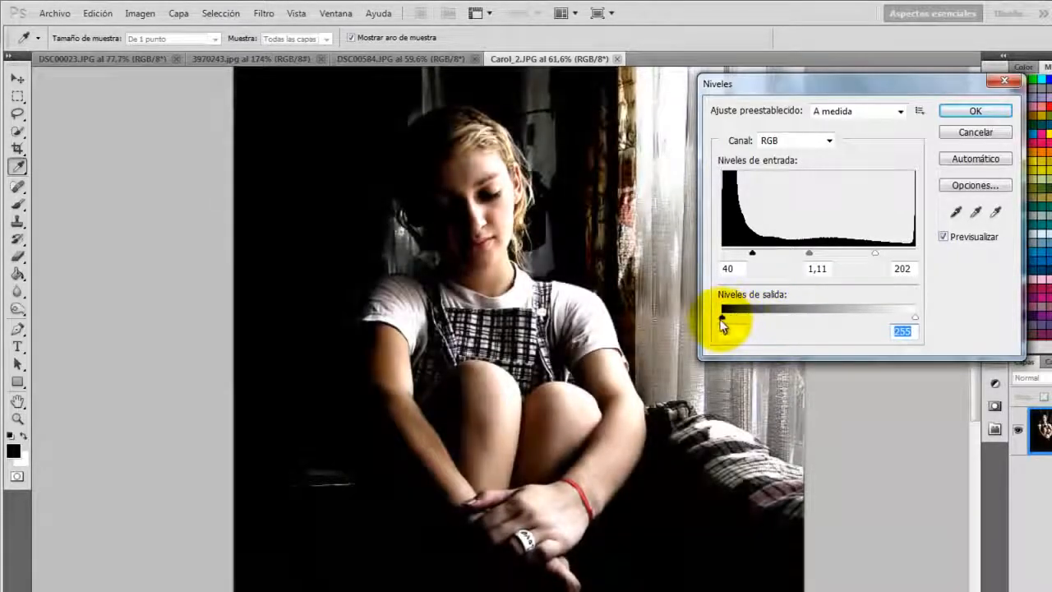
pyautogui.click(974, 133)
pyautogui.press('z')
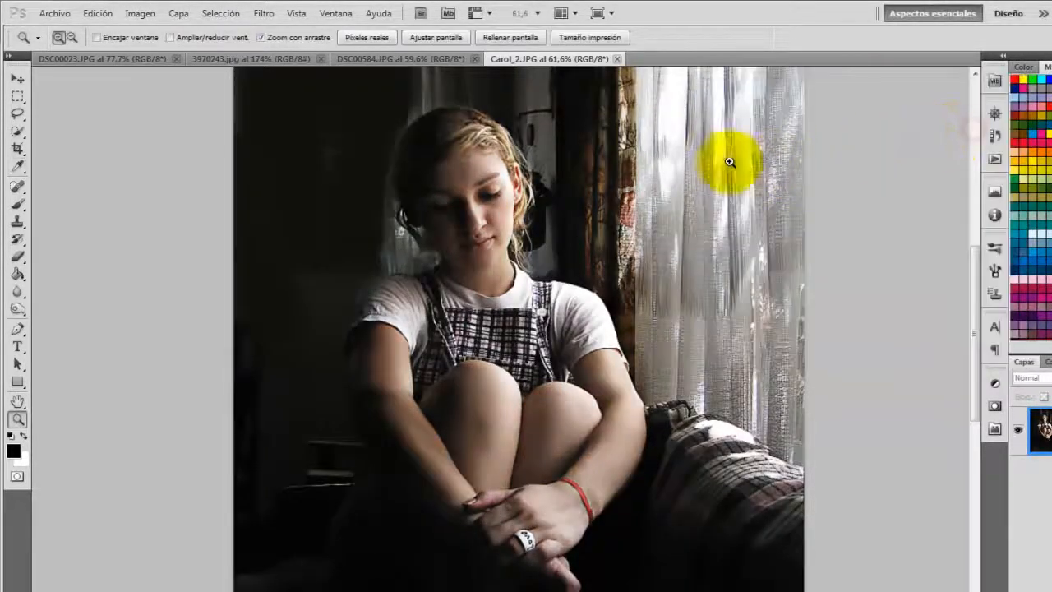
# Open the Curves adjustment for the portrait photo
pyautogui.click(132, 18)
pyautogui.moveTo(161, 47)
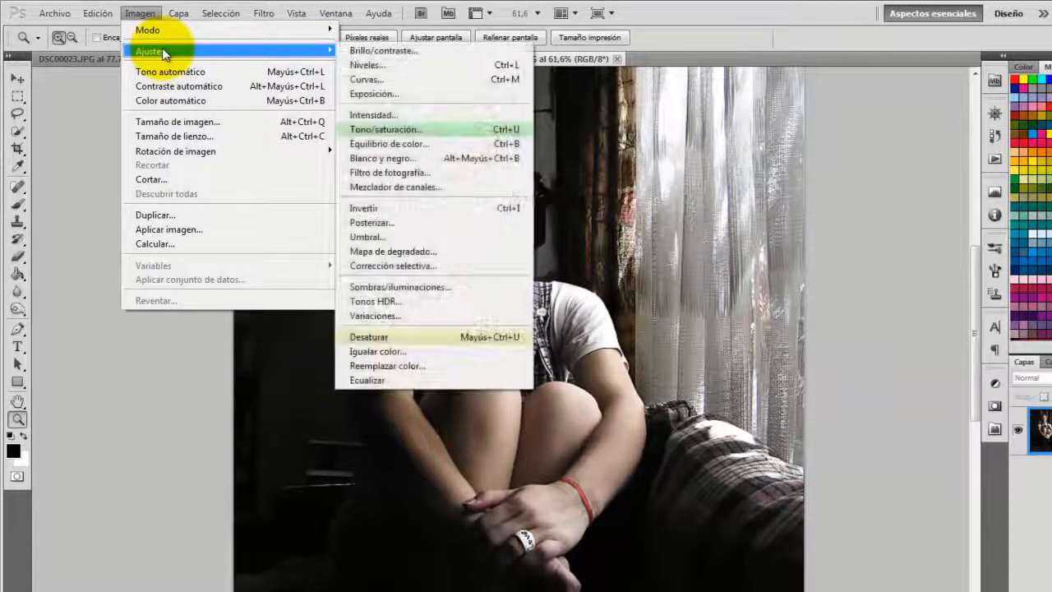
pyautogui.click(382, 82)
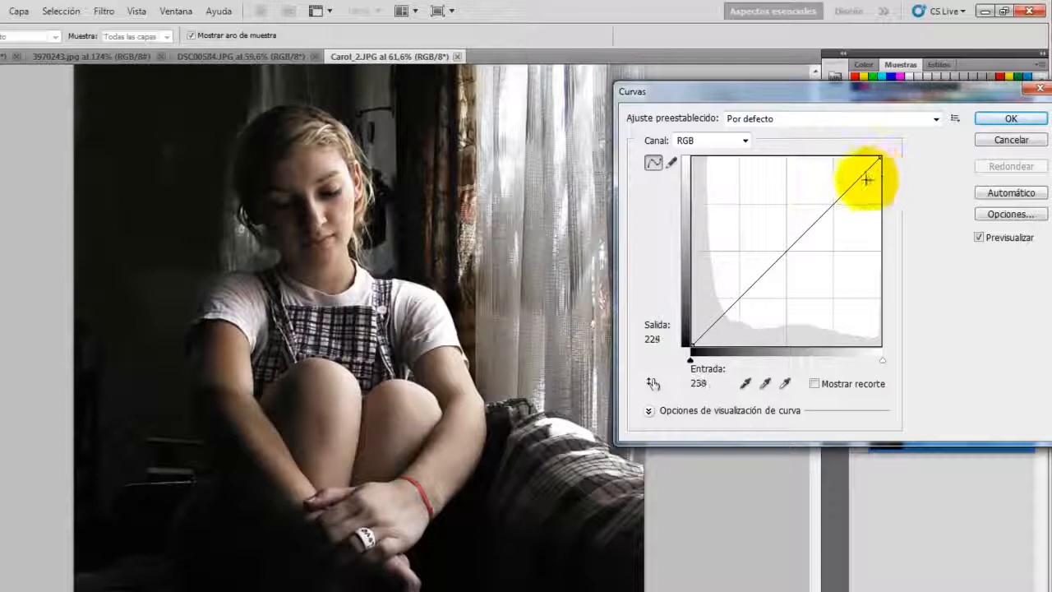
# Try the finer grid in the curve display options, restore the coarse grid, and collapse the options
pyautogui.click(647, 412)
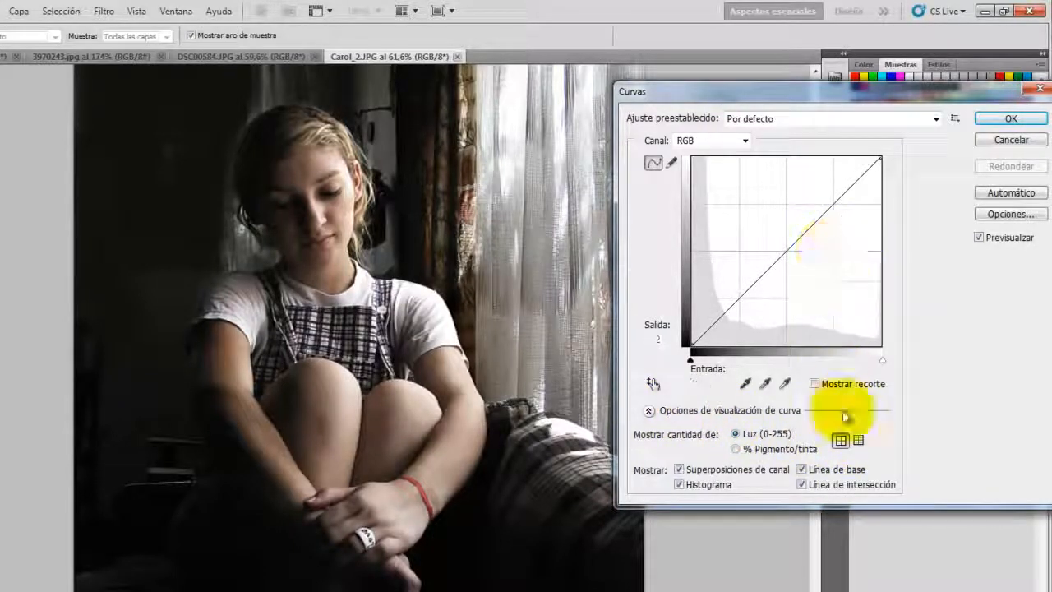
pyautogui.click(859, 440)
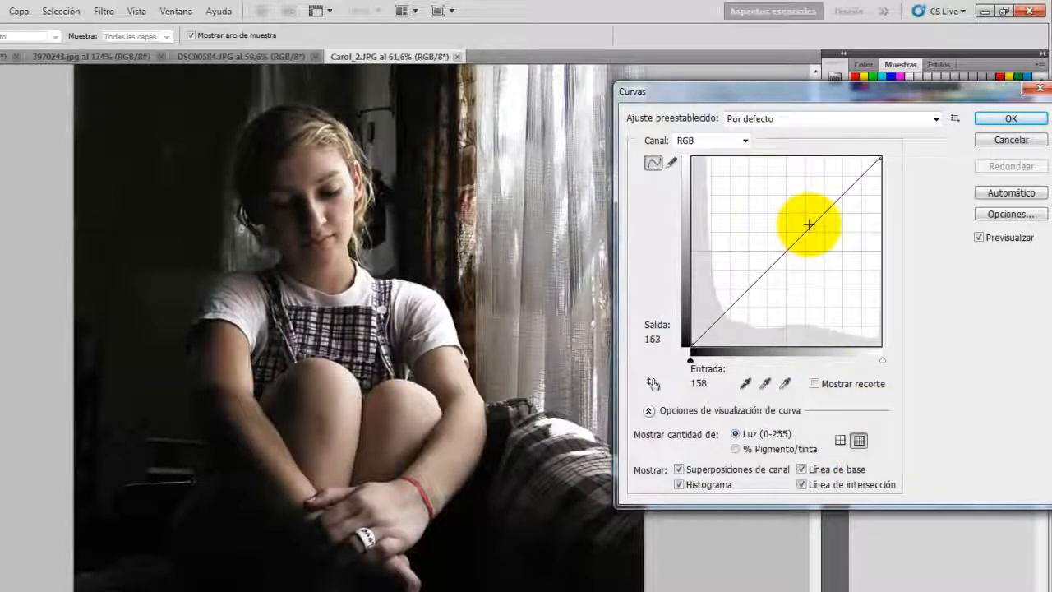
pyautogui.click(839, 441)
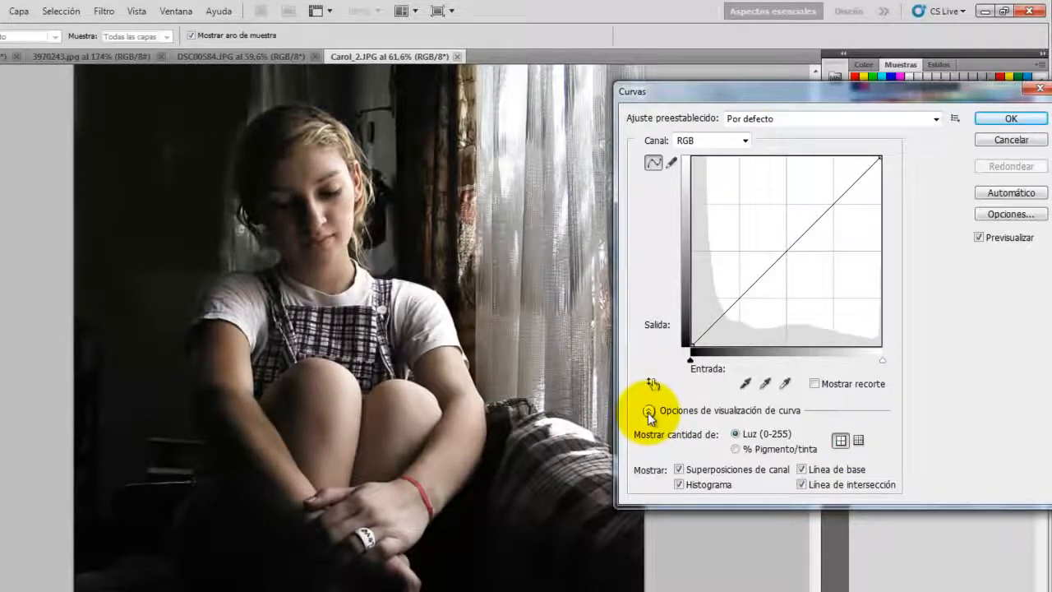
pyautogui.click(648, 411)
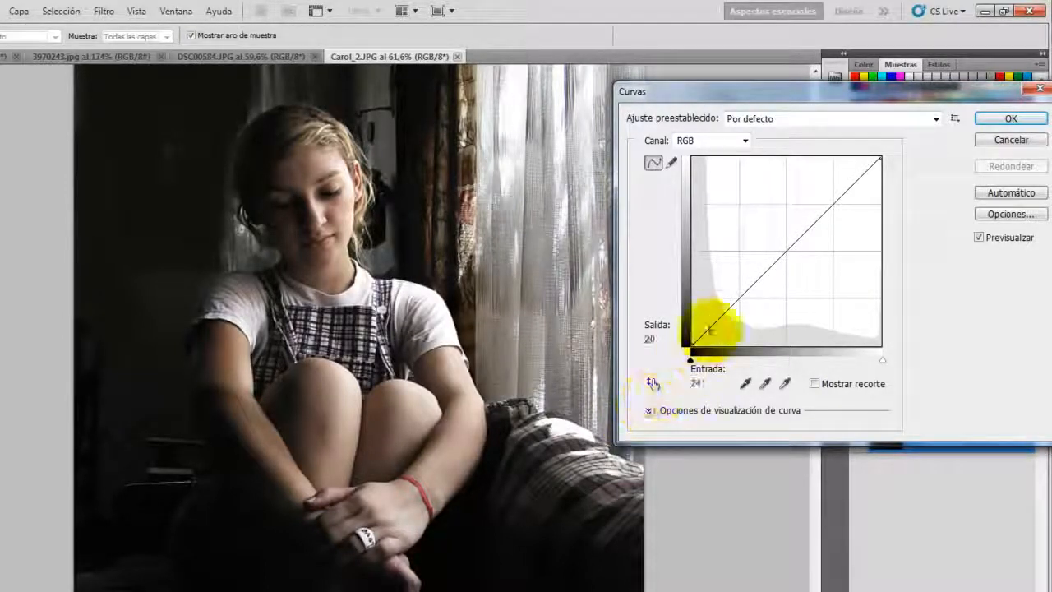
# Try adding control points along the RGB curve from shadows to highlights, lowering the middle one to input 126, output 123
pyautogui.click(785, 249)
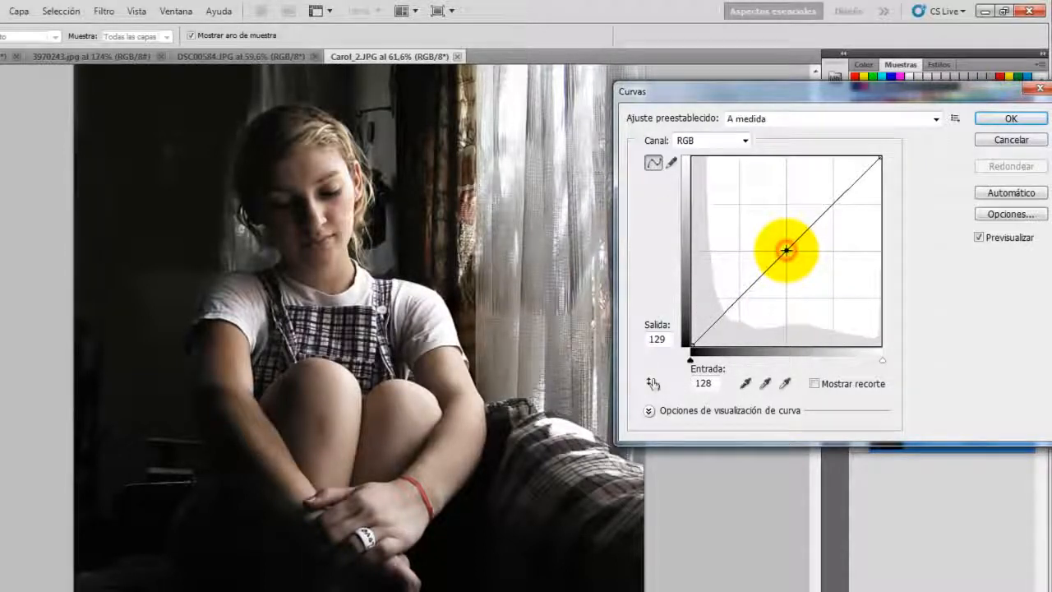
pyautogui.moveTo(785, 250)
pyautogui.mouseDown()
pyautogui.moveTo(758, 207)
pyautogui.moveTo(805, 272)
pyautogui.moveTo(785, 255)
pyautogui.mouseUp()
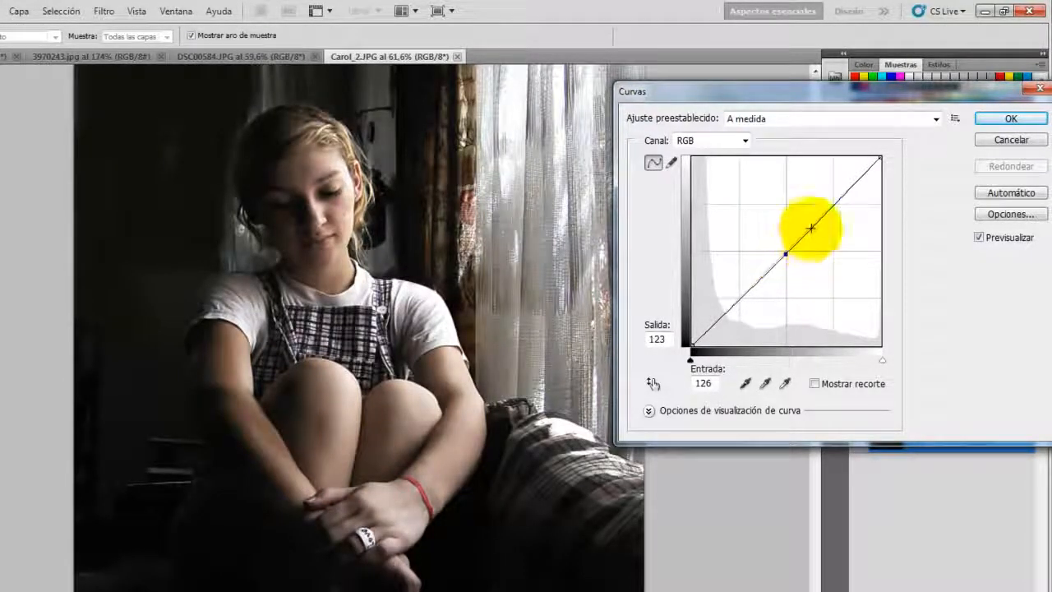
pyautogui.click(844, 195)
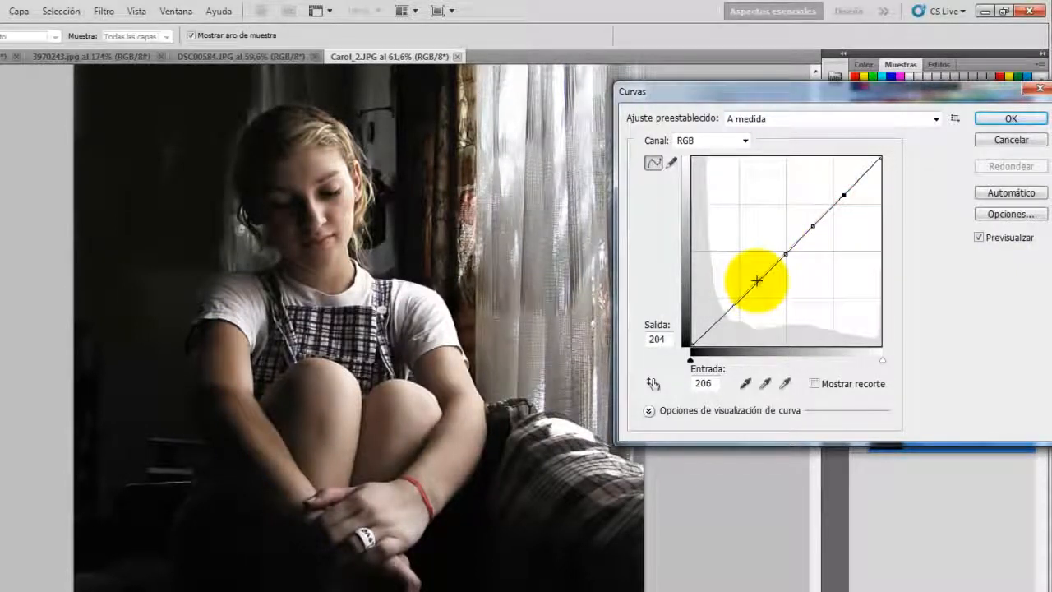
pyautogui.click(725, 312)
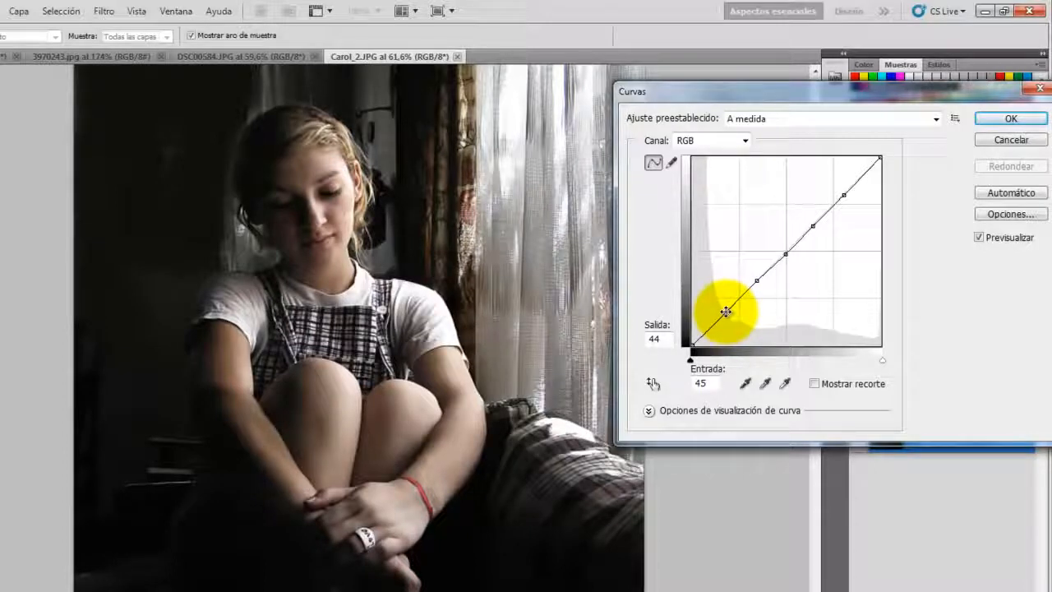
# Try bending the curve through 45/89, 92/64, 169/122 and 200/167 (input/output), and reset it with the automatic correction
pyautogui.moveTo(726, 310); pyautogui.dragTo(726, 280)
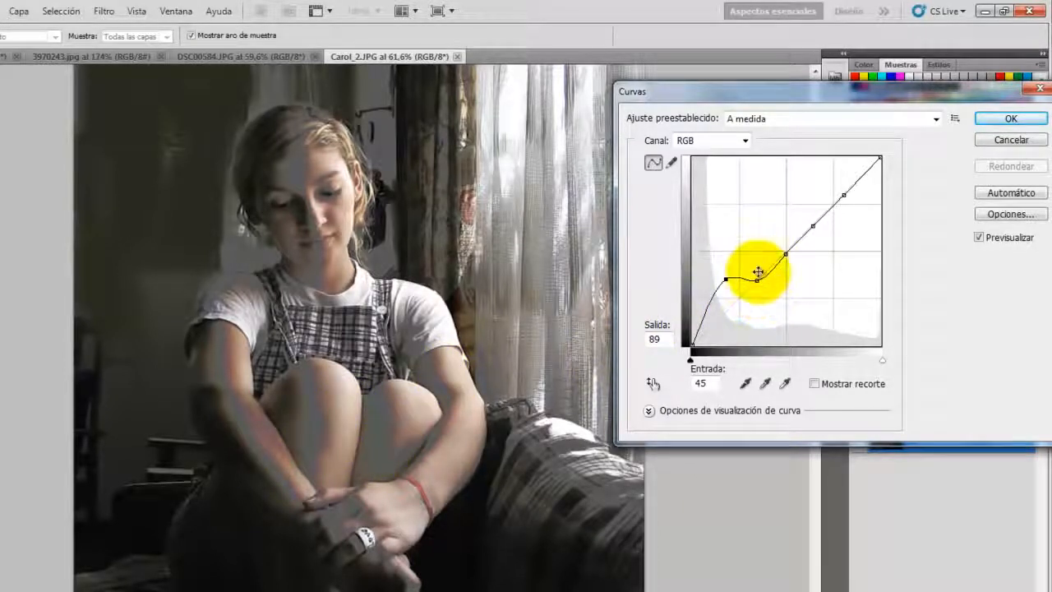
pyautogui.moveTo(757, 281); pyautogui.dragTo(760, 298)
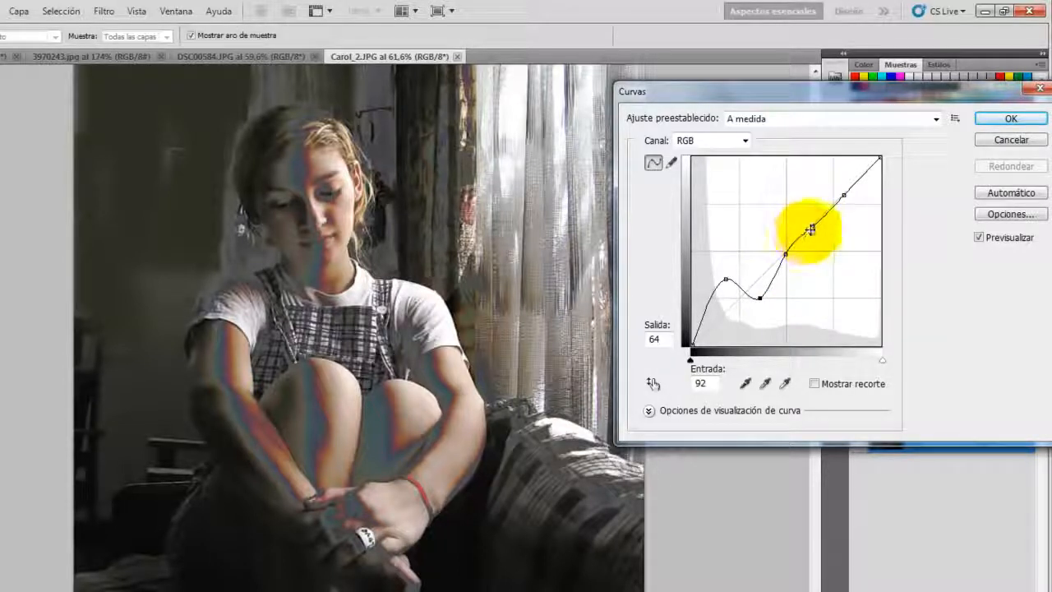
pyautogui.moveTo(812, 229); pyautogui.dragTo(817, 256)
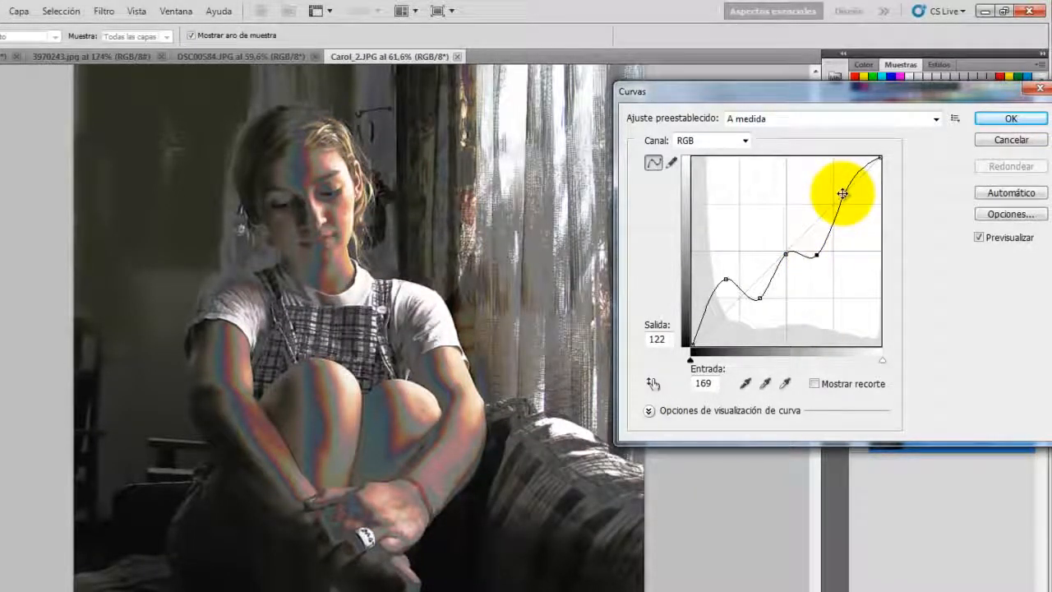
pyautogui.moveTo(843, 195); pyautogui.dragTo(841, 219)
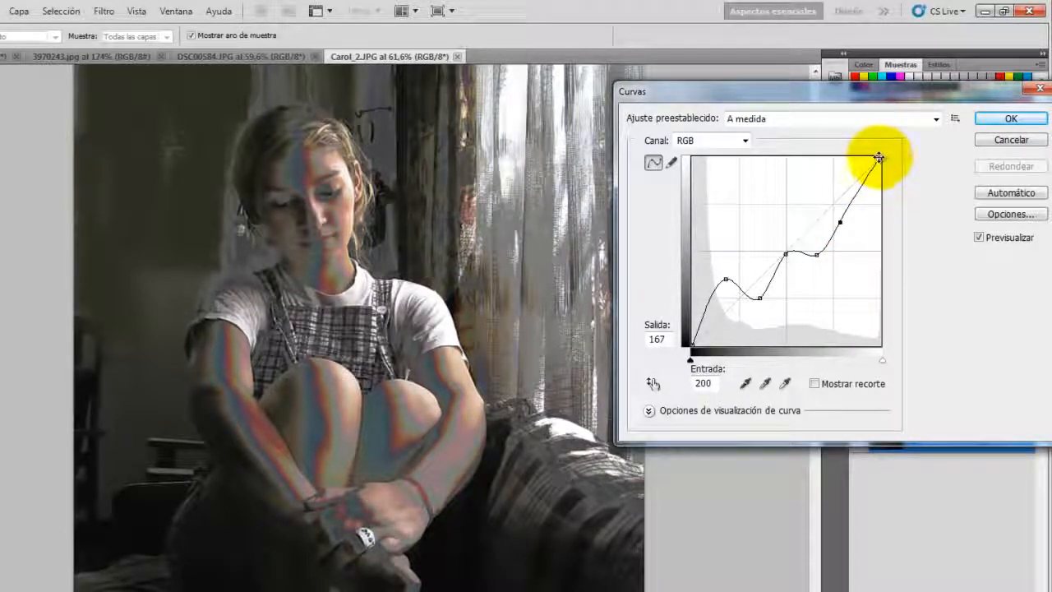
pyautogui.moveTo(878, 156)
pyautogui.mouseDown()
pyautogui.moveTo(876, 218)
pyautogui.moveTo(879, 157)
pyautogui.mouseUp()
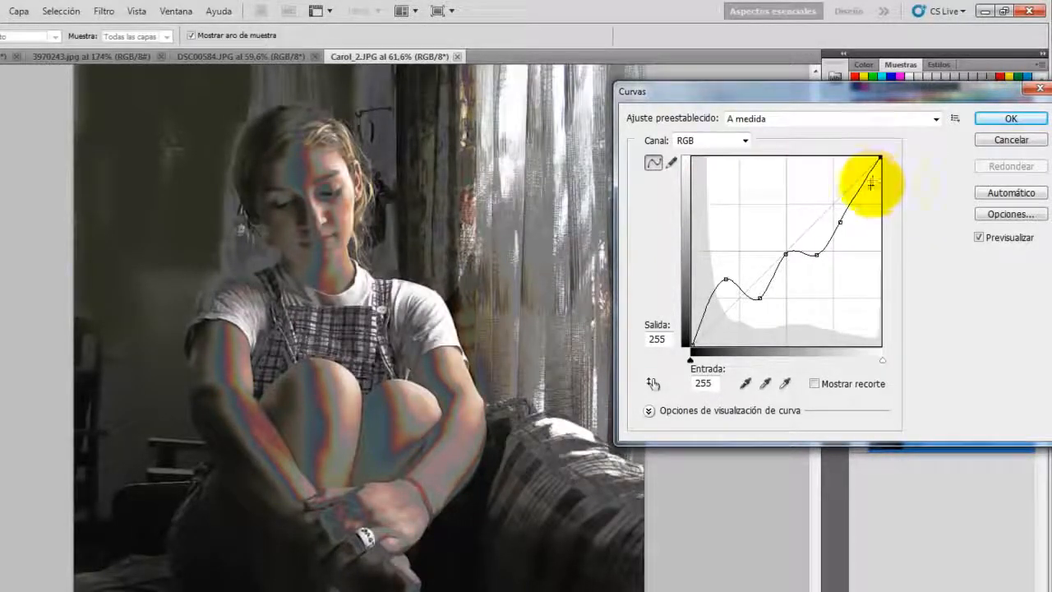
pyautogui.click(1010, 194)
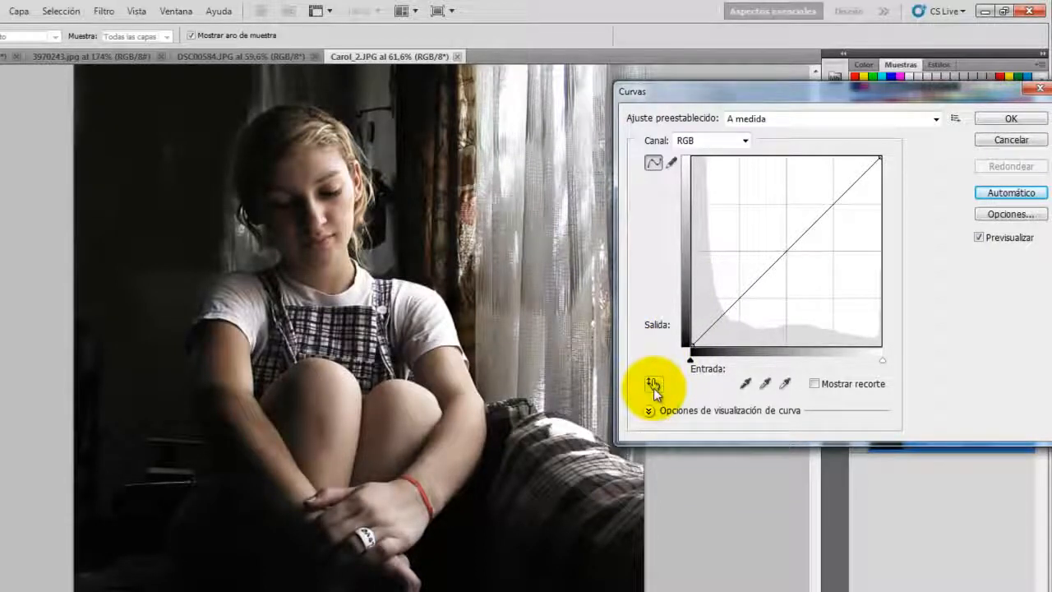
# Activate on-image curve adjustment, try lowering the knee tone at input 150 to output 144 and raising it, and reset the curve automatically
pyautogui.click(654, 386)
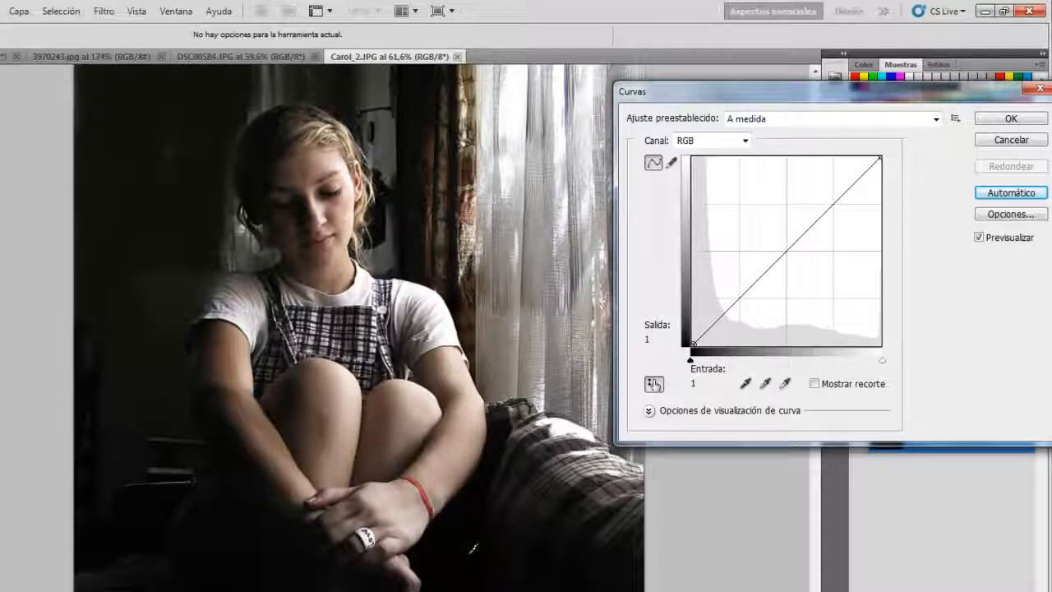
pyautogui.click(459, 470)
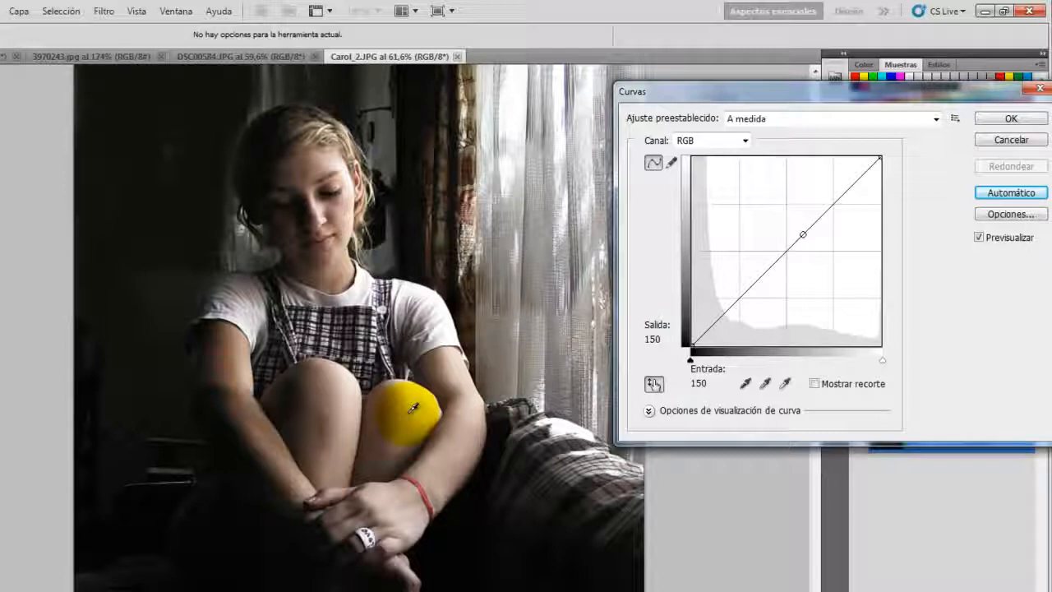
pyautogui.click(413, 409)
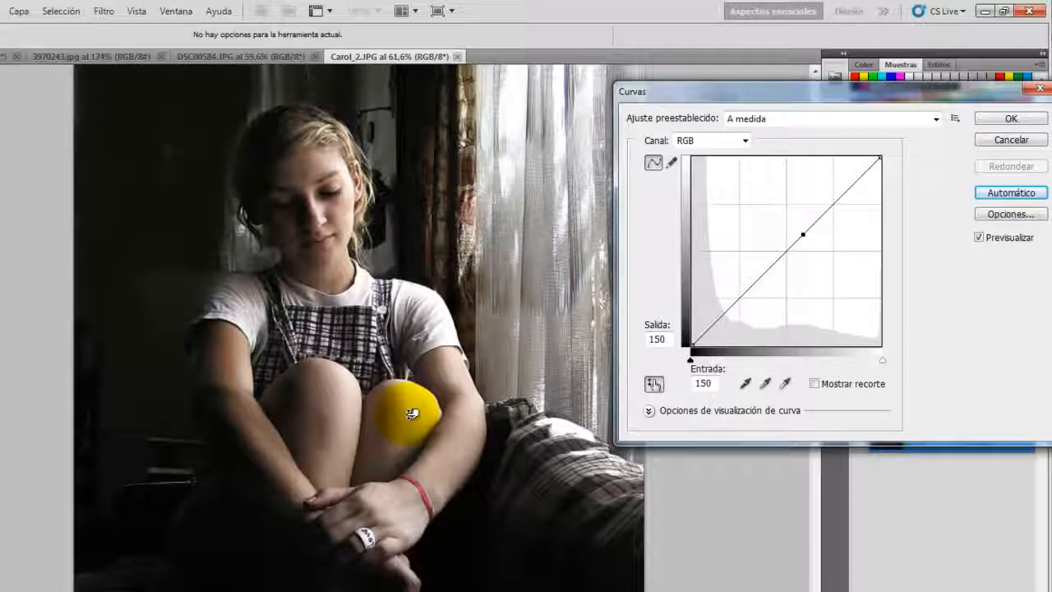
pyautogui.moveTo(411, 414)
pyautogui.mouseDown()
pyautogui.moveTo(405, 368)
pyautogui.moveTo(408, 418)
pyautogui.mouseUp()
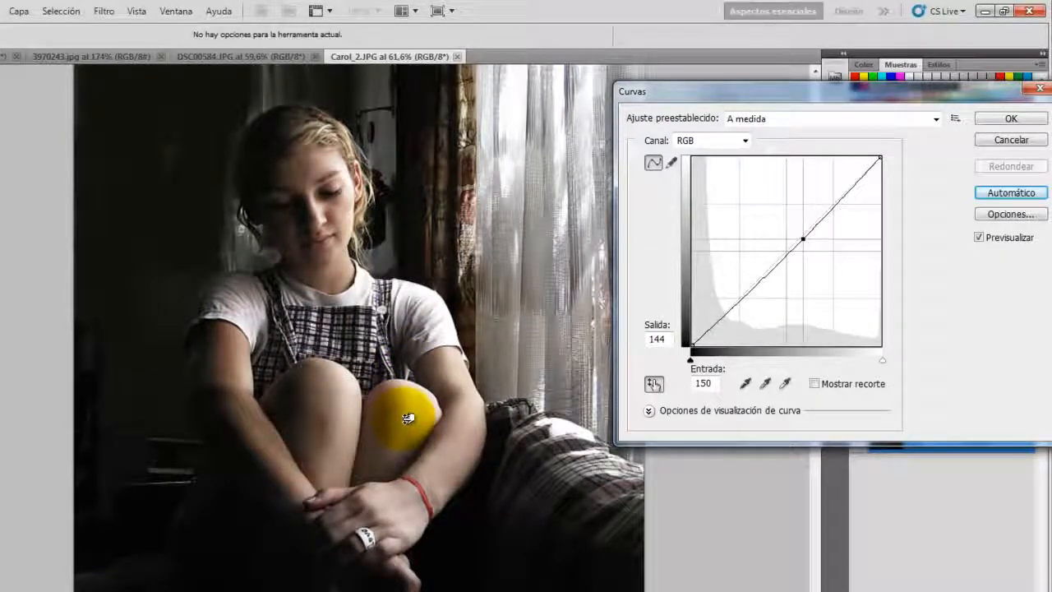
pyautogui.moveTo(407, 418); pyautogui.dragTo(403, 403)
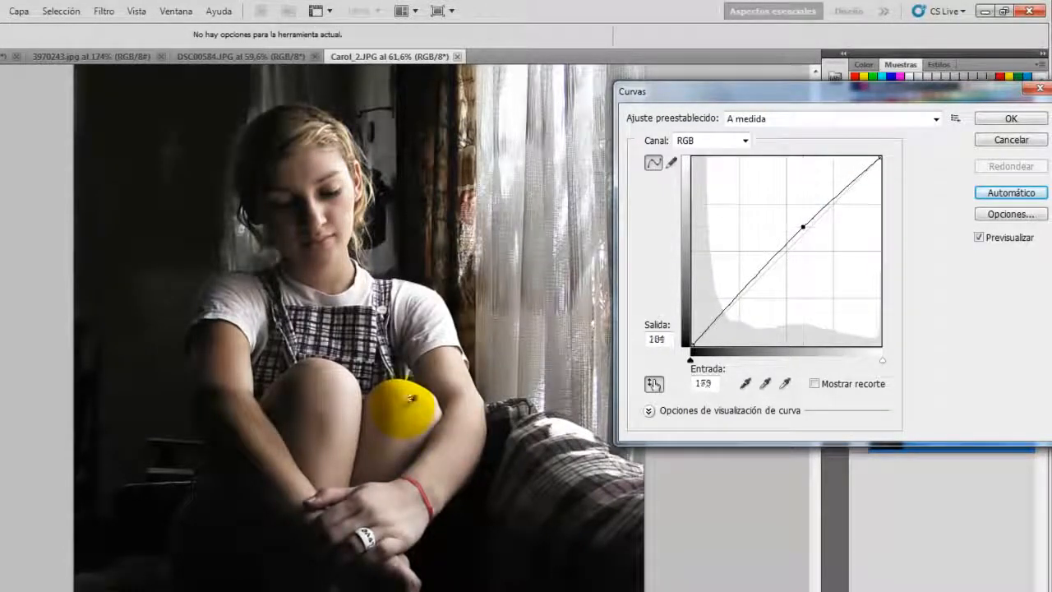
pyautogui.click(1007, 194)
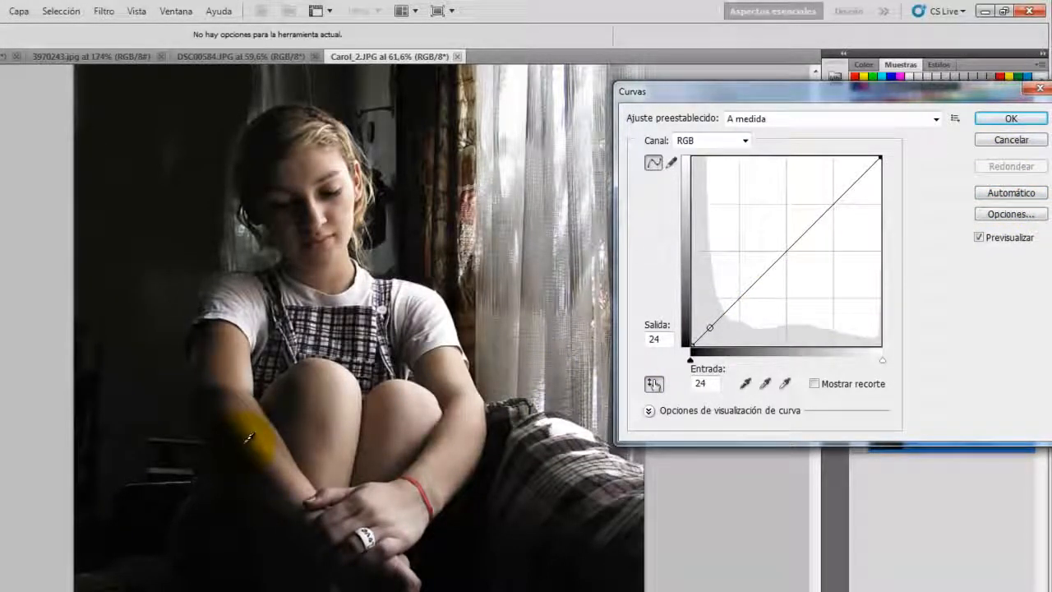
# Try brightening the shadowed forearm and the curtain tones with on-image curve adjustment, reset the curve, and cancel Curves
pyautogui.moveTo(246, 444); pyautogui.dragTo(247, 431)
pyautogui.click(607, 319)
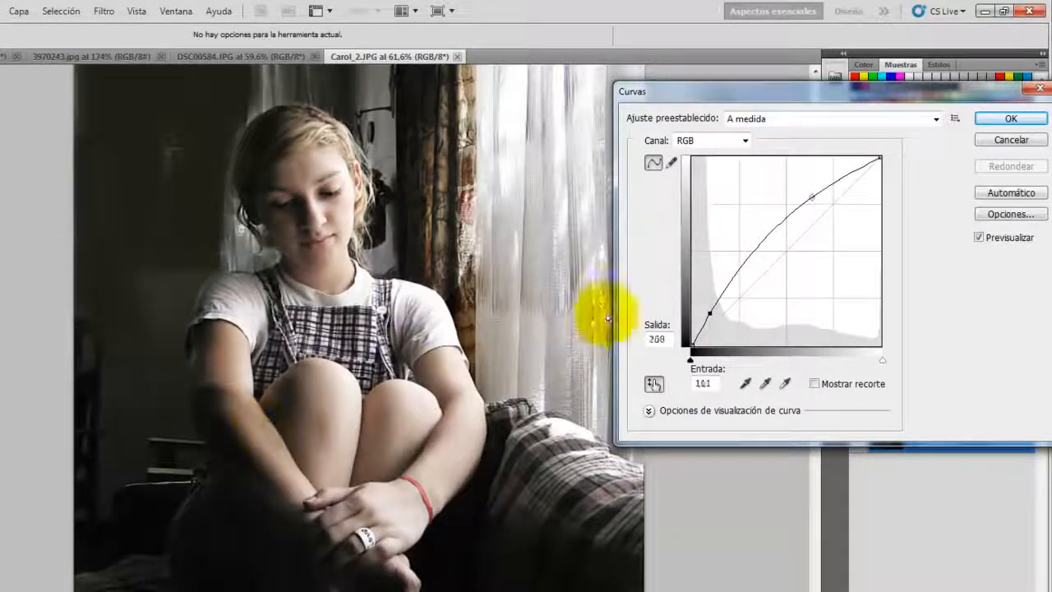
pyautogui.click(1015, 196)
pyautogui.click(1009, 141)
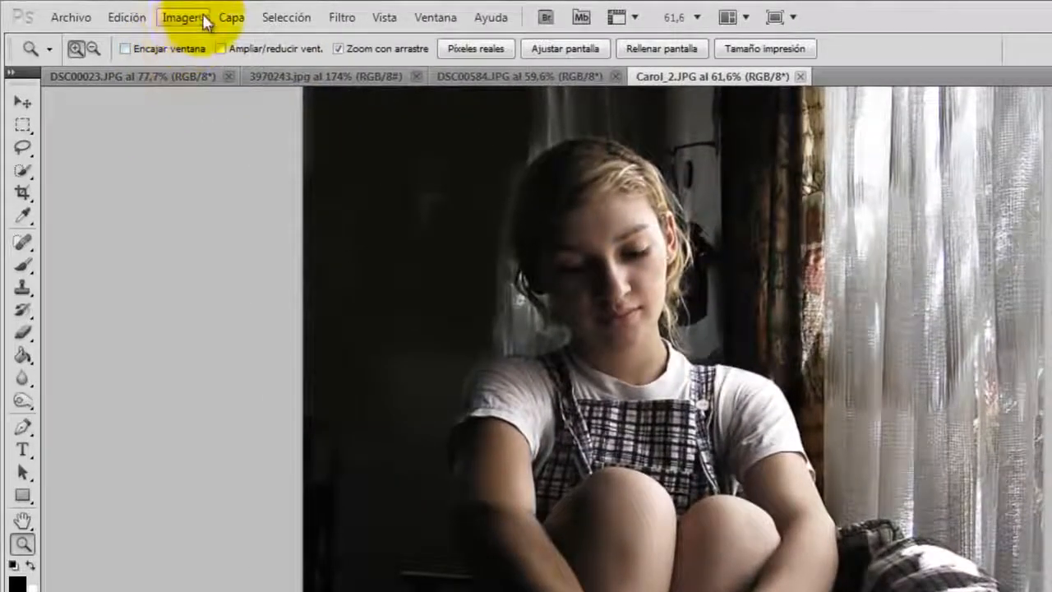
# Open the Exposure adjustment and try an exposure of +0,08 with offsets of +0,0020 and -0,0020
pyautogui.click(178, 18)
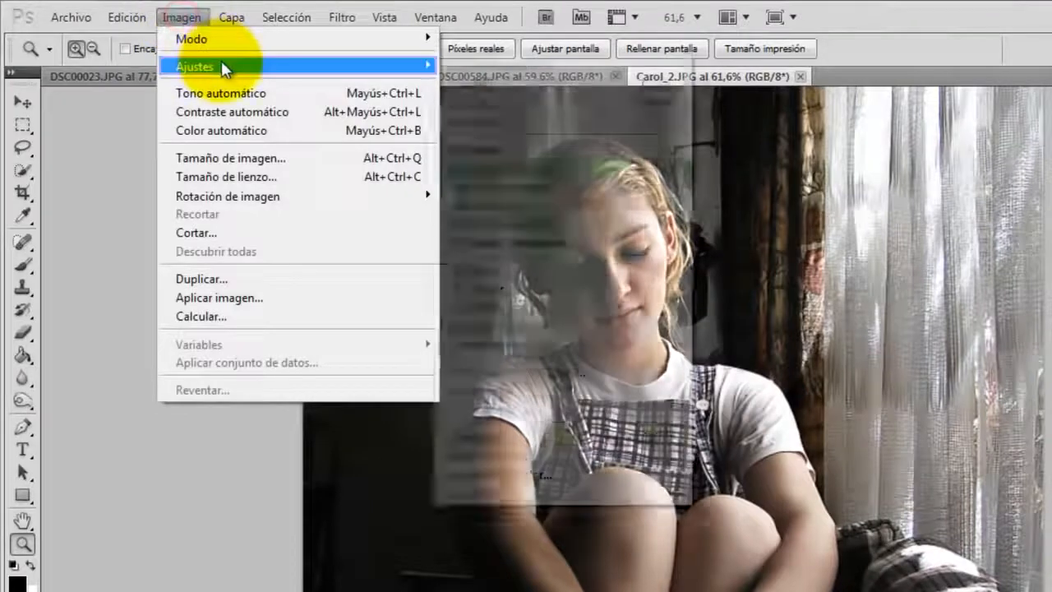
pyautogui.moveTo(222, 68)
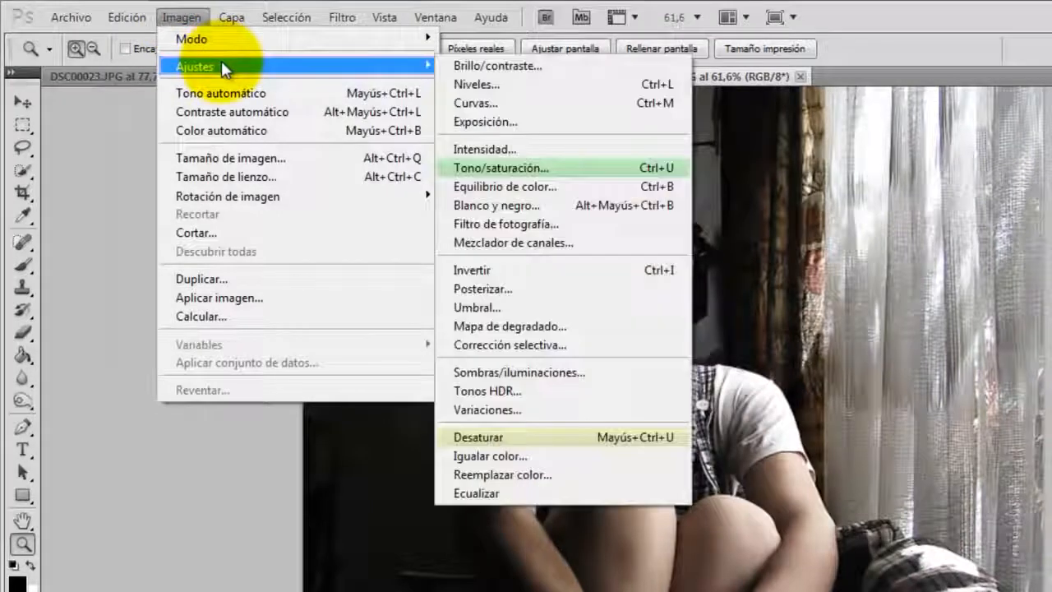
pyautogui.click(495, 122)
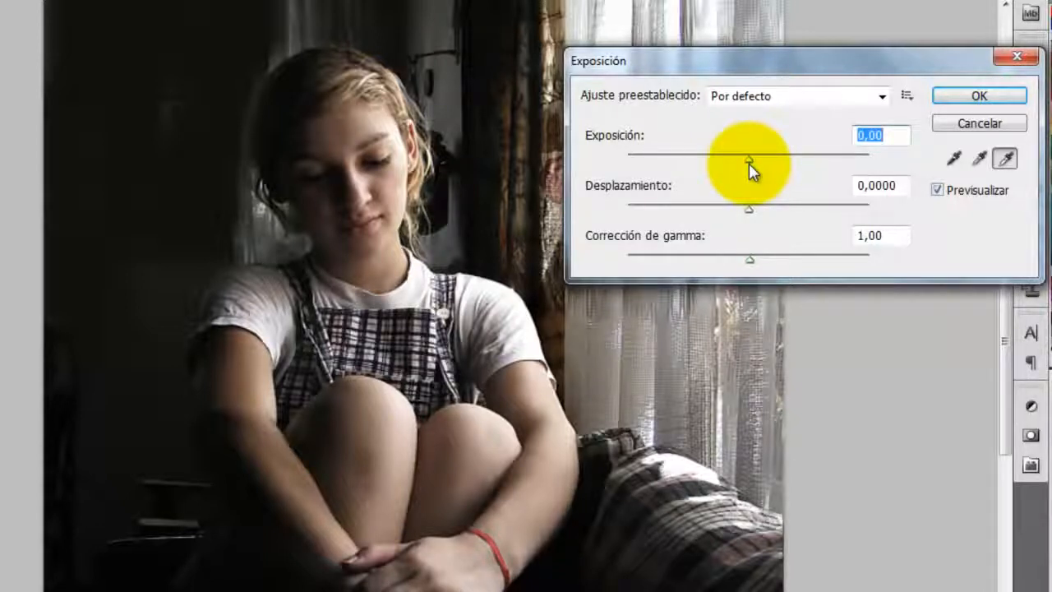
pyautogui.moveTo(748, 162); pyautogui.dragTo(750, 218)
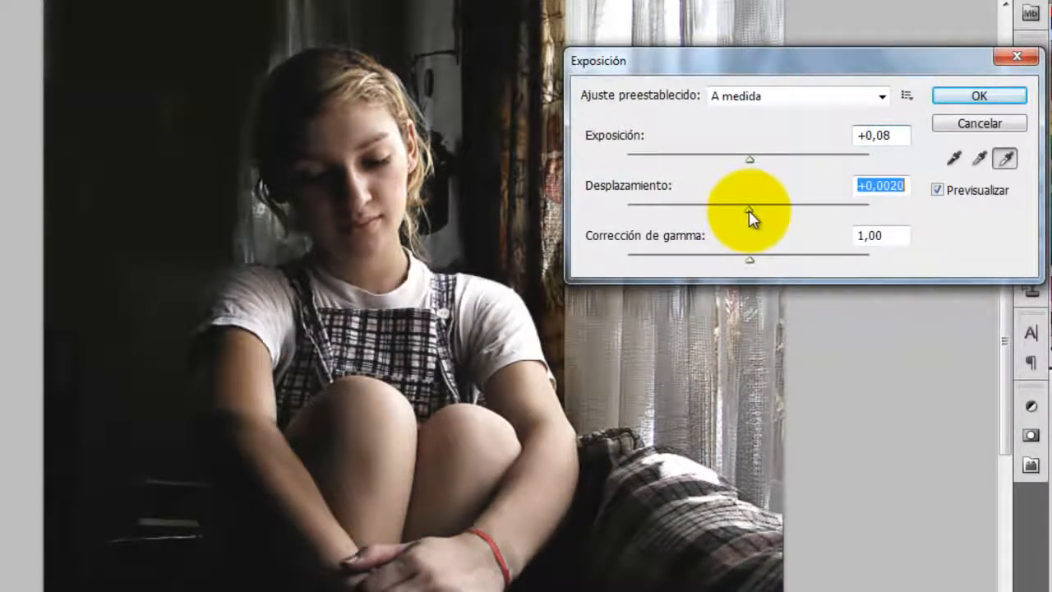
pyautogui.moveTo(750, 218); pyautogui.dragTo(748, 218)
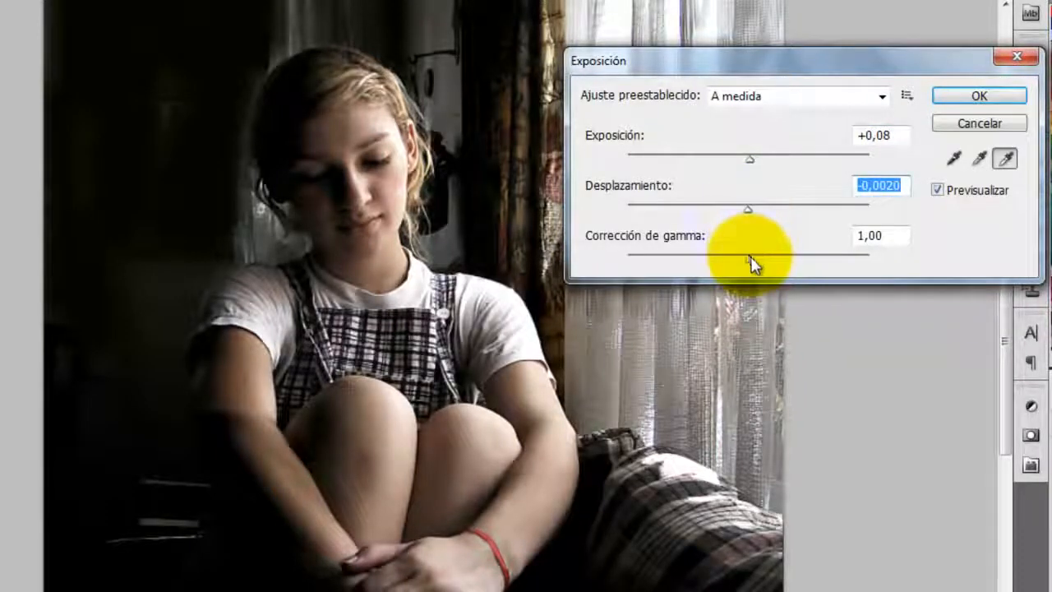
# Try a gamma correction of 1,48, return it to 1,00, and cancel the Exposure adjustment
pyautogui.moveTo(750, 256); pyautogui.dragTo(715, 258)
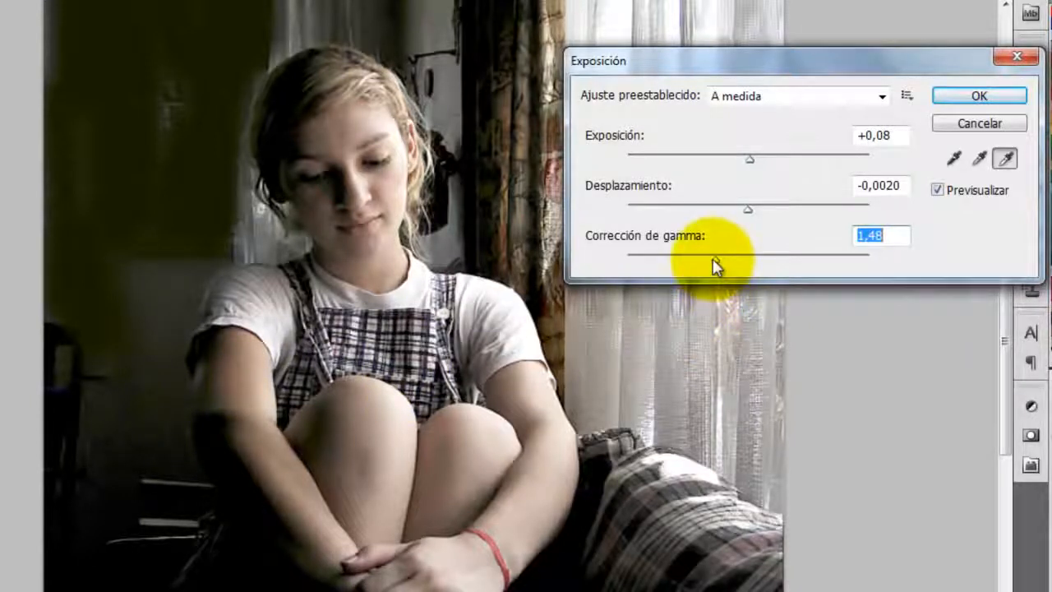
pyautogui.moveTo(717, 261); pyautogui.dragTo(749, 260)
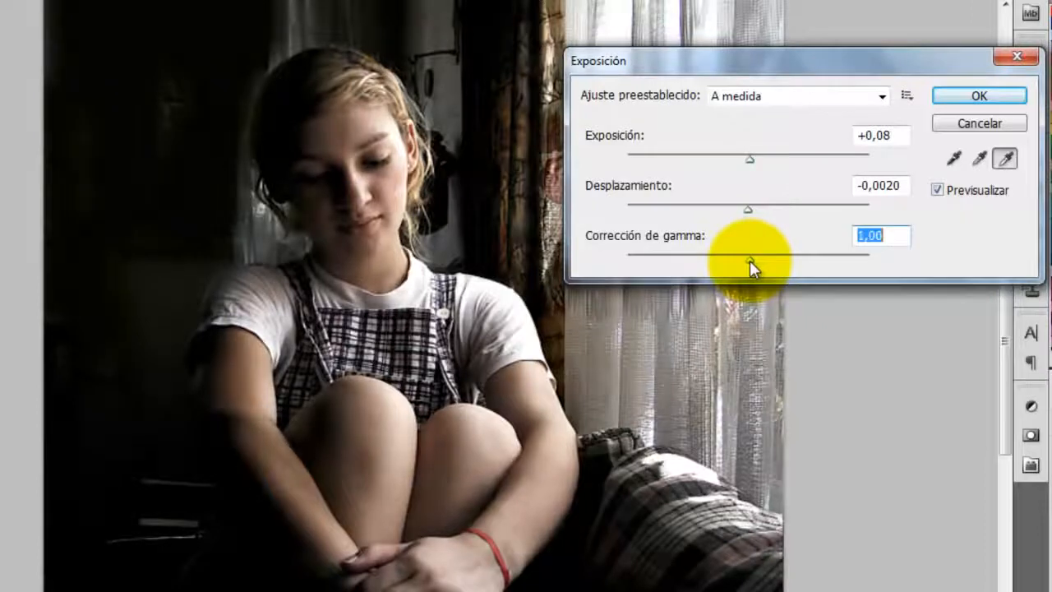
pyautogui.click(966, 121)
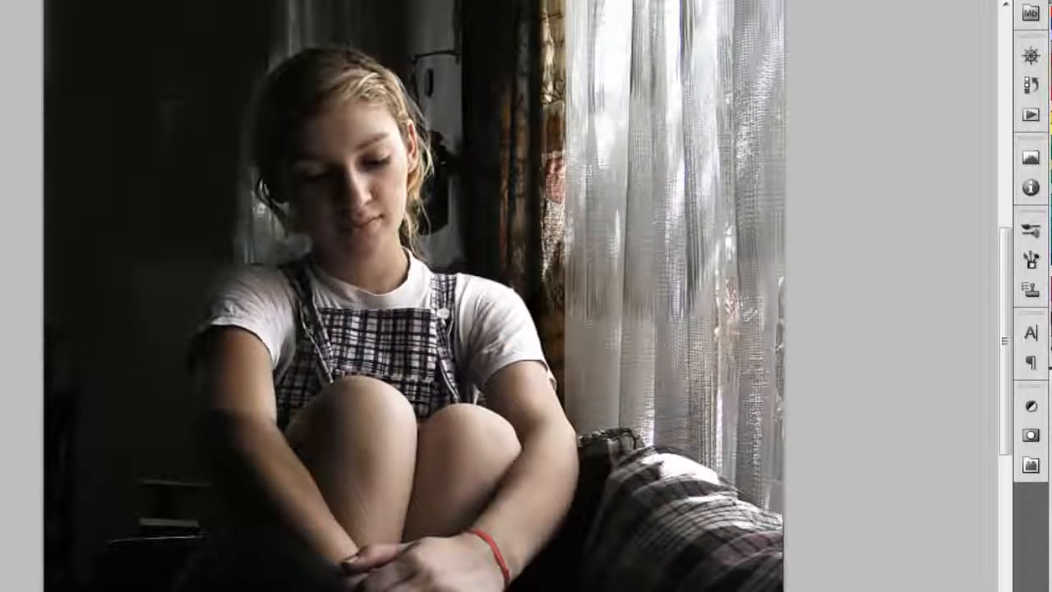
# Open the Vibrance (Intensidad) adjustment, try a vibrance of -5, and set it to +2
pyautogui.hotkey('alt', 'i')
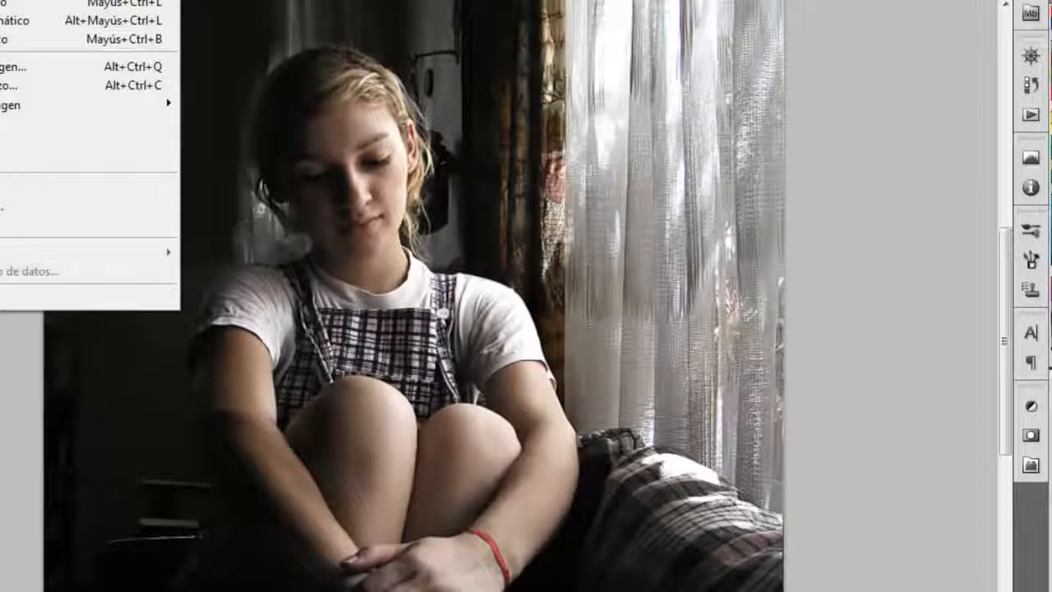
pyautogui.moveTo(83, 2)
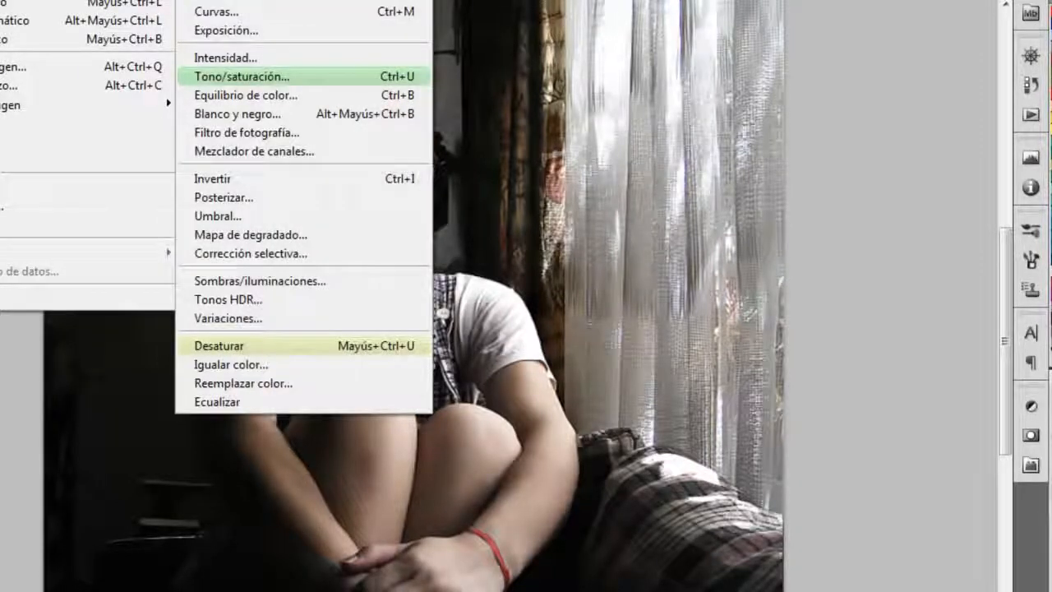
pyautogui.click(226, 58)
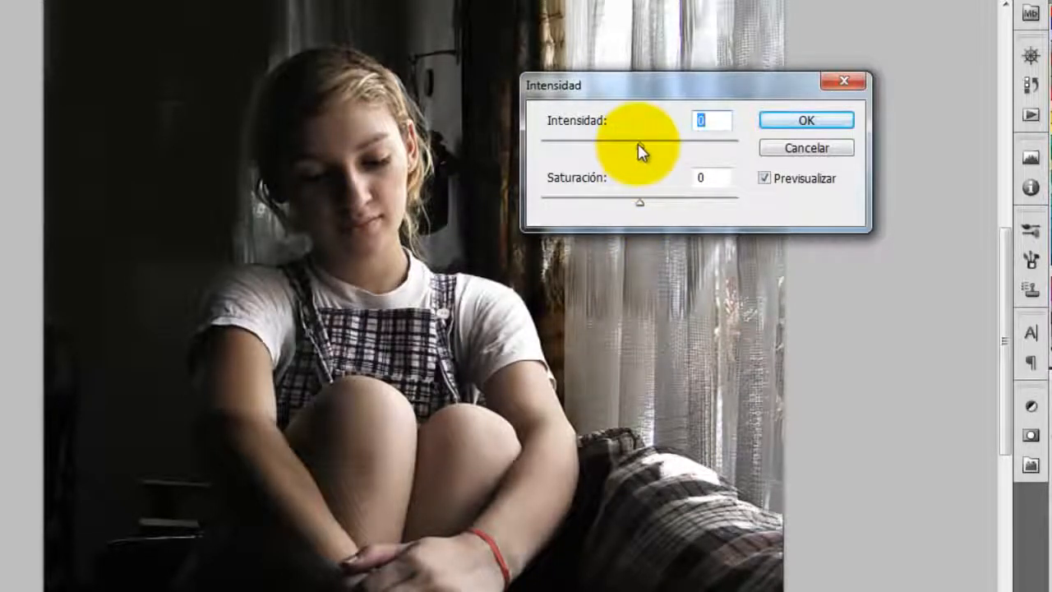
pyautogui.moveTo(640, 150)
pyautogui.mouseDown()
pyautogui.moveTo(699, 158)
pyautogui.moveTo(614, 158)
pyautogui.moveTo(654, 155)
pyautogui.moveTo(635, 153)
pyautogui.mouseUp()
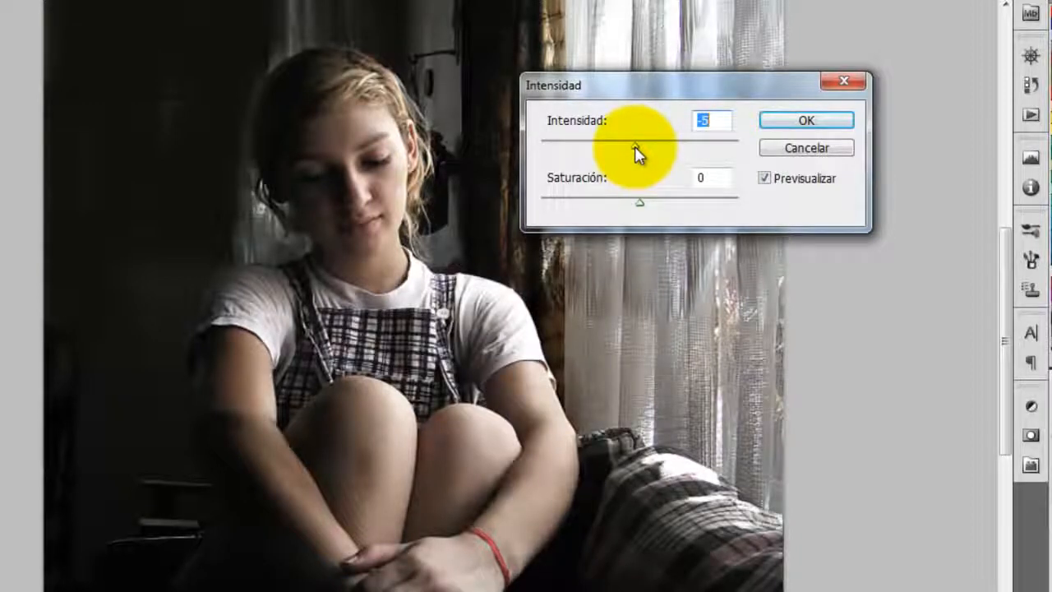
pyautogui.moveTo(637, 153)
pyautogui.mouseDown()
pyautogui.moveTo(542, 153)
pyautogui.moveTo(753, 156)
pyautogui.moveTo(641, 153)
pyautogui.mouseUp()
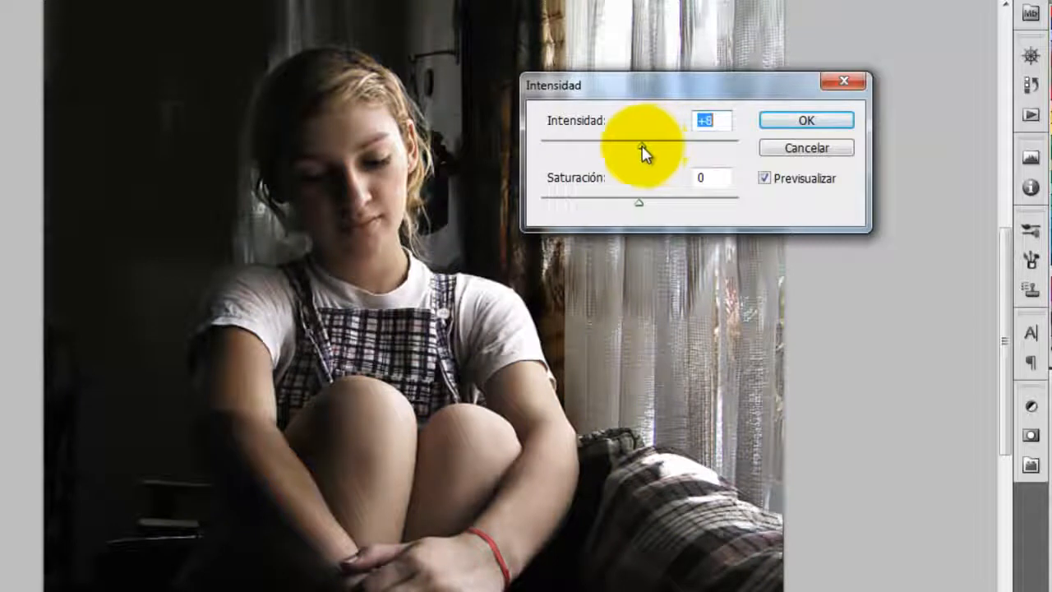
# Try a saturation of +92, set it to +1, and apply the Vibrance adjustment to the portrait
pyautogui.moveTo(641, 202); pyautogui.dragTo(728, 199)
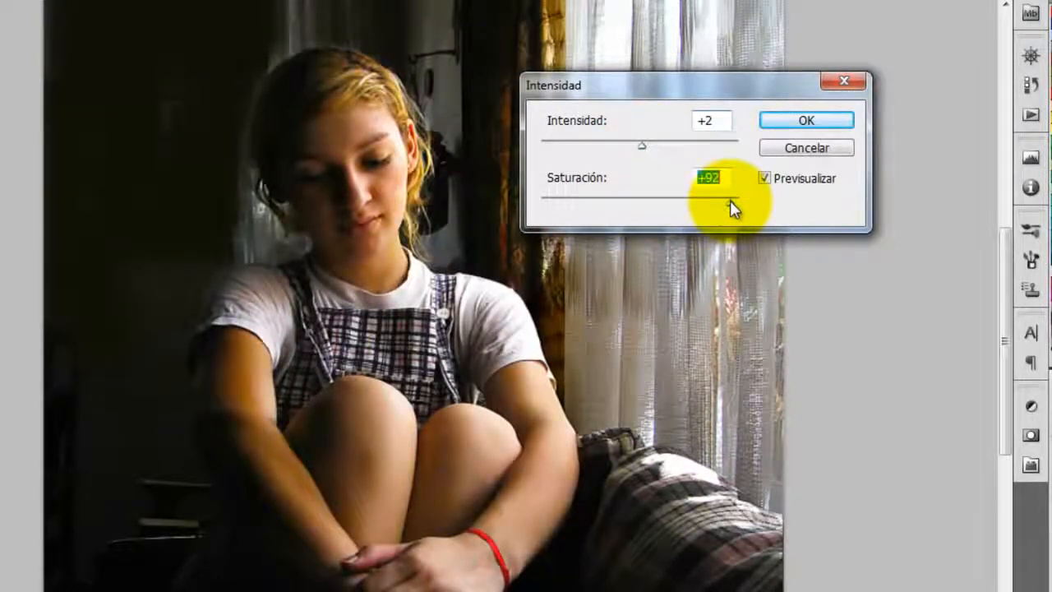
pyautogui.moveTo(730, 202); pyautogui.dragTo(643, 198)
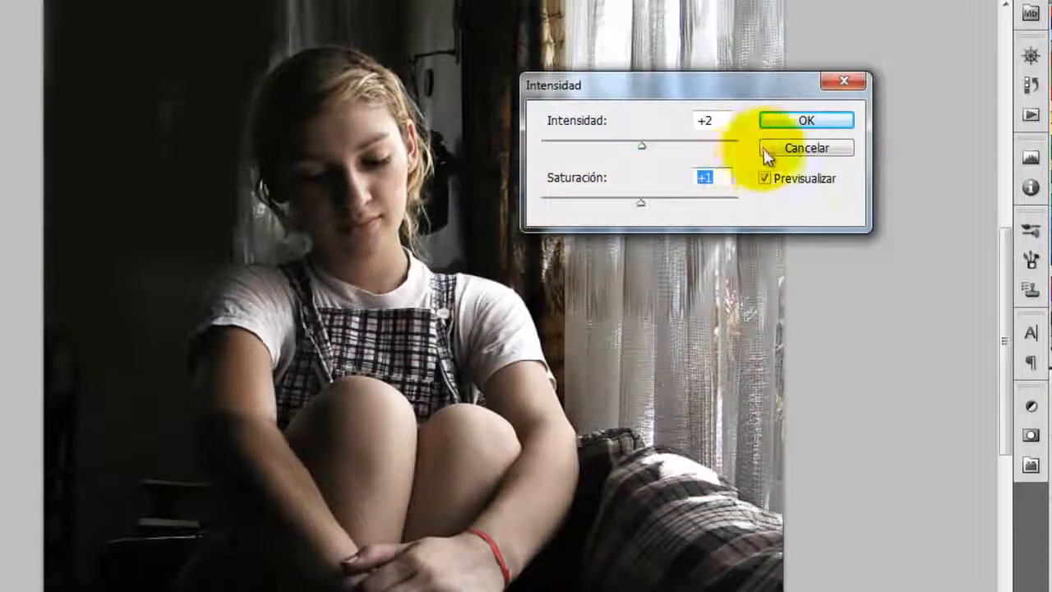
pyautogui.click(812, 123)
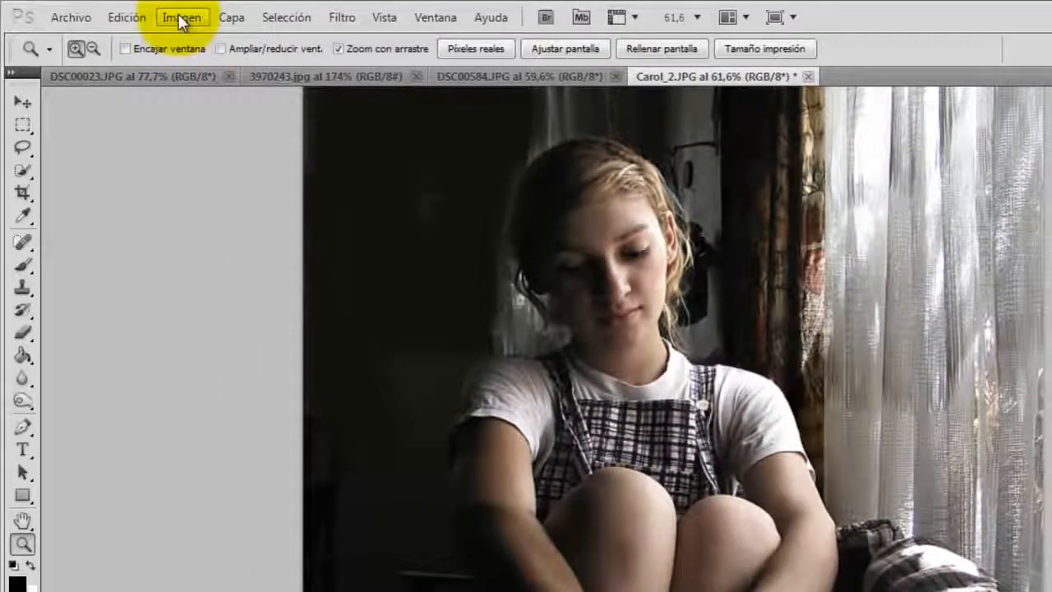
# Open the Hue/Saturation (Tono/saturación) adjustment for the portrait and try a hue of -2 on all colours (Todos)
pyautogui.click(181, 18)
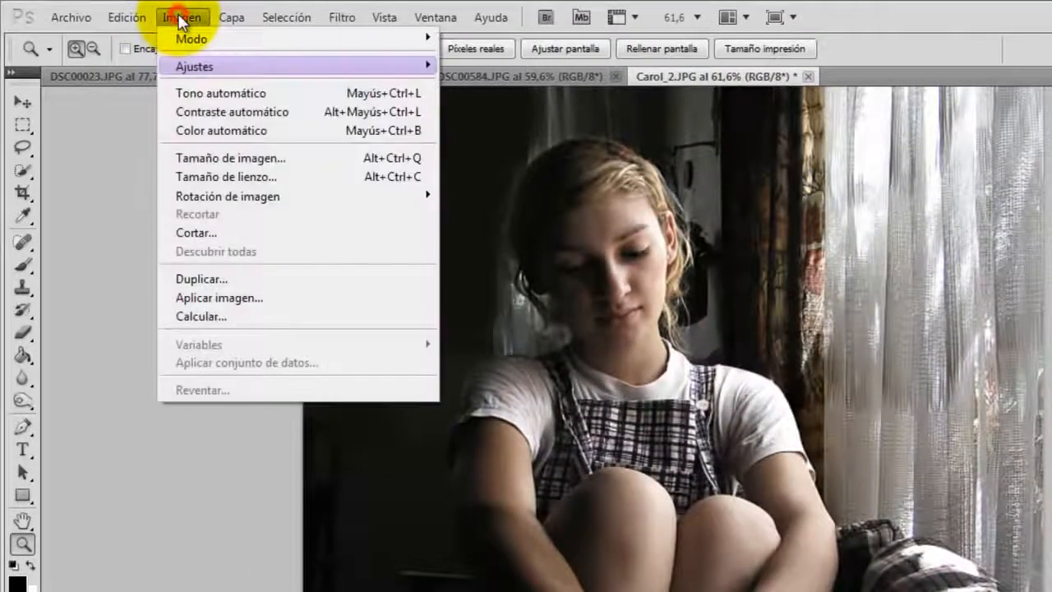
pyautogui.moveTo(219, 67)
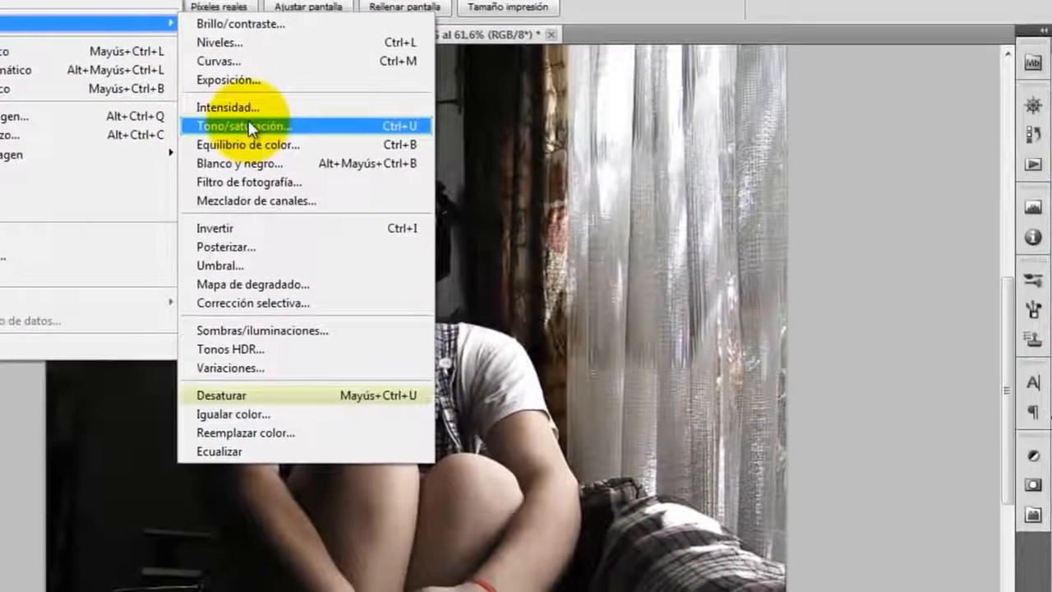
pyautogui.click(504, 167)
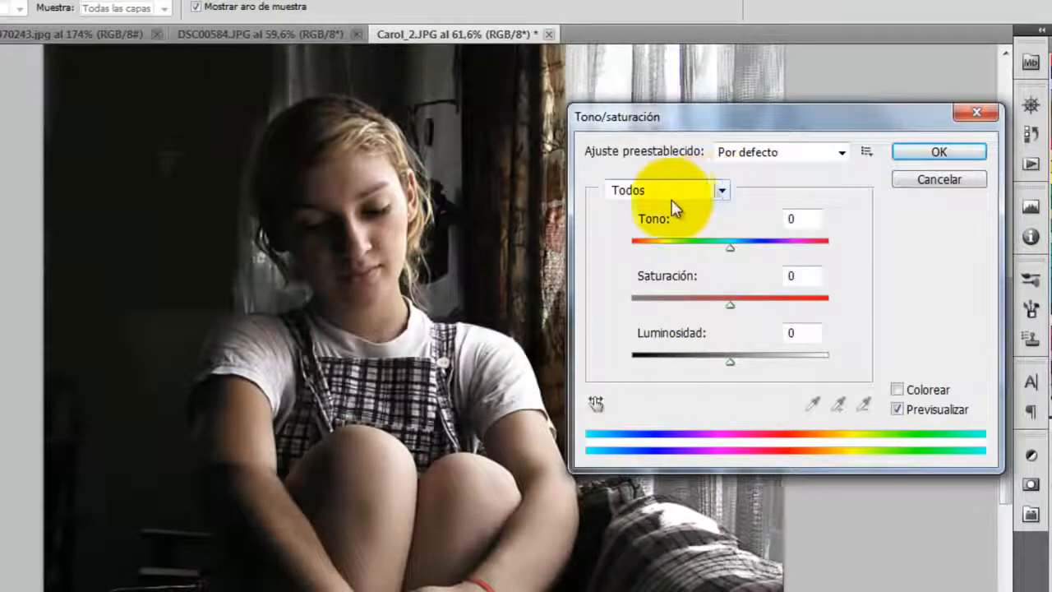
pyautogui.click(721, 190)
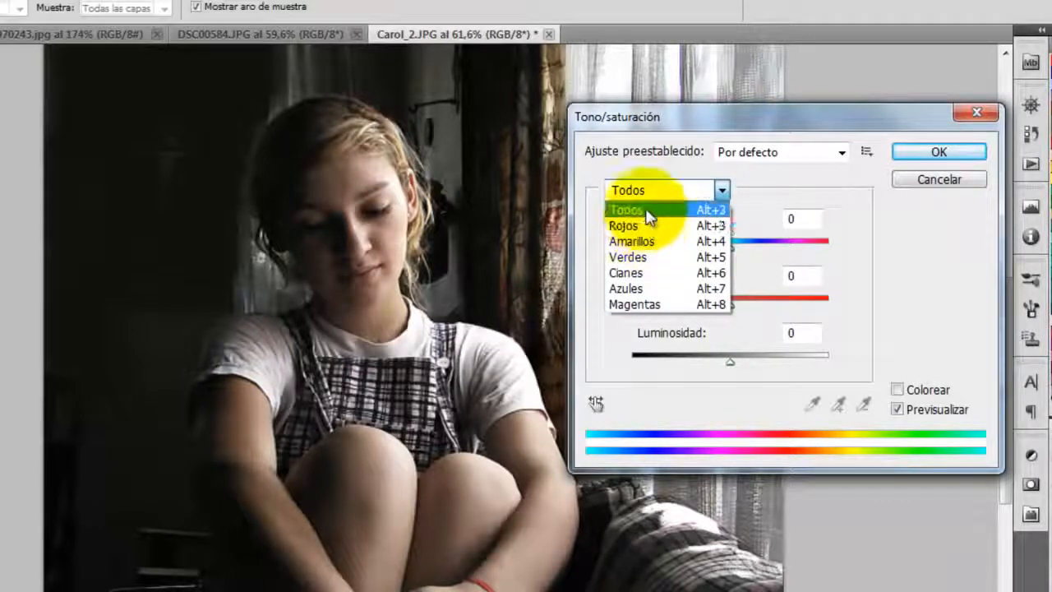
pyautogui.click(646, 212)
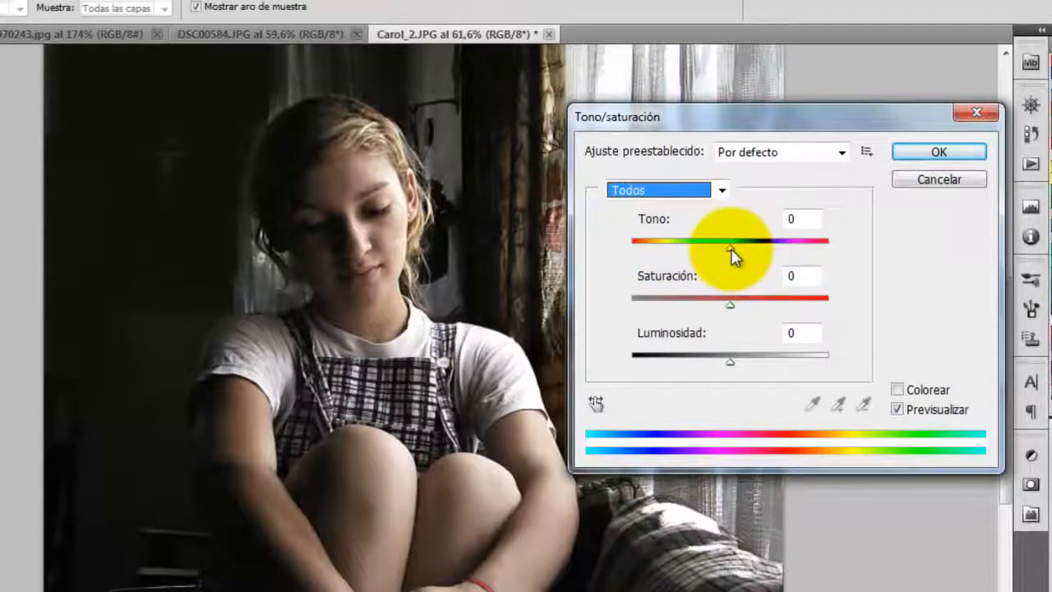
pyautogui.moveTo(731, 256)
pyautogui.mouseDown()
pyautogui.moveTo(638, 250)
pyautogui.moveTo(822, 249)
pyautogui.moveTo(727, 247)
pyautogui.mouseUp()
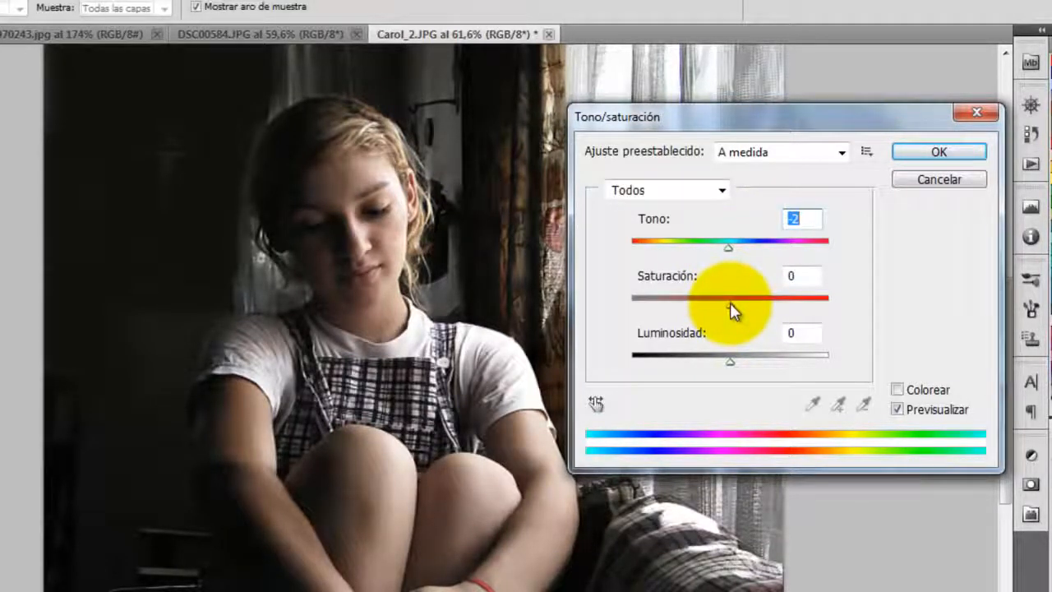
# Try a saturation of +65, change it to -4, and leave the lightness at 0
pyautogui.moveTo(729, 303); pyautogui.dragTo(795, 302)
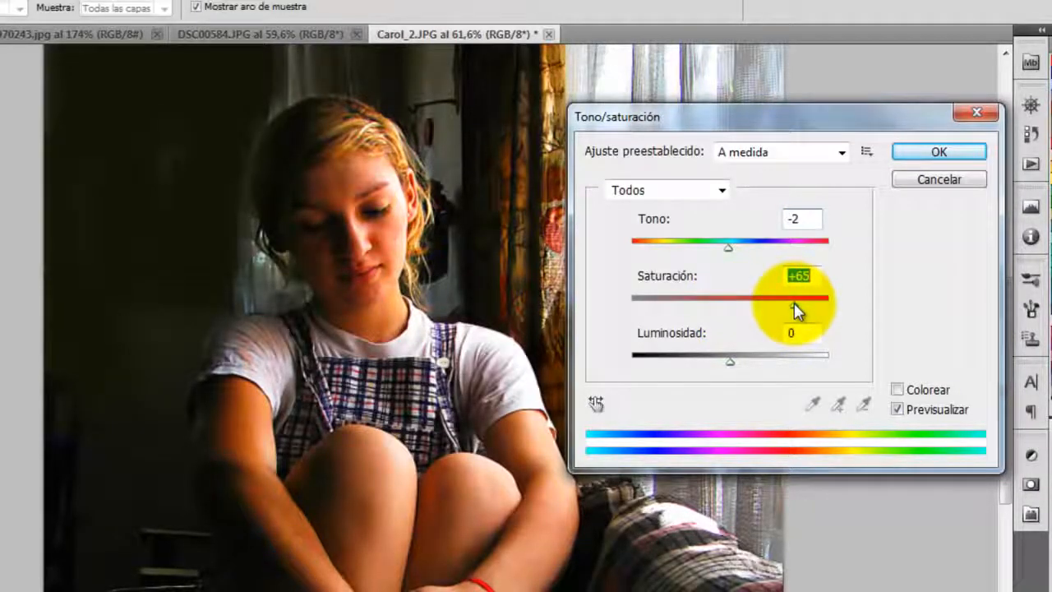
pyautogui.moveTo(794, 302); pyautogui.dragTo(728, 303)
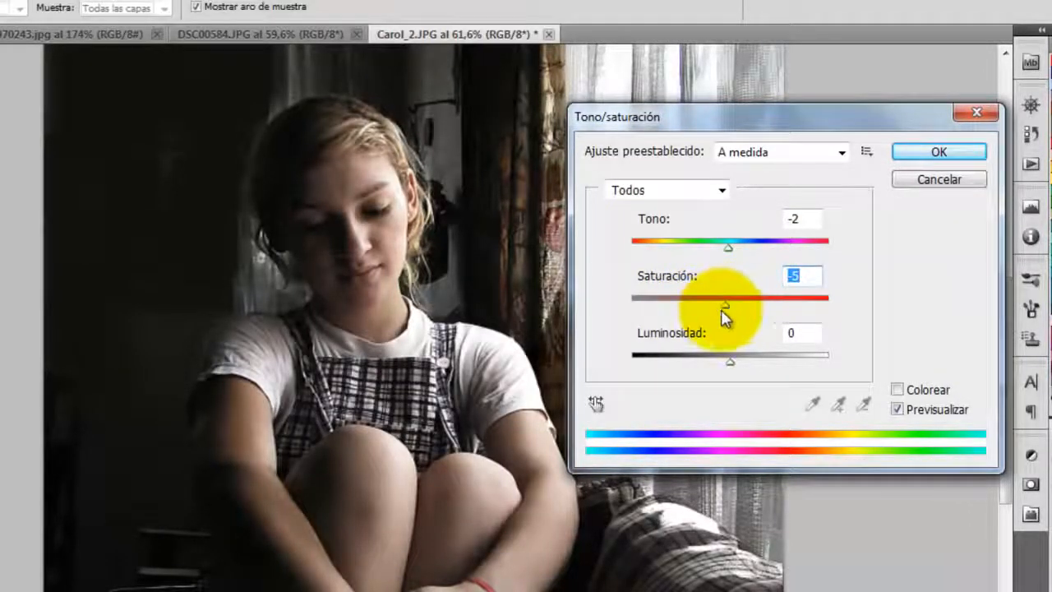
pyautogui.moveTo(724, 308); pyautogui.dragTo(727, 310)
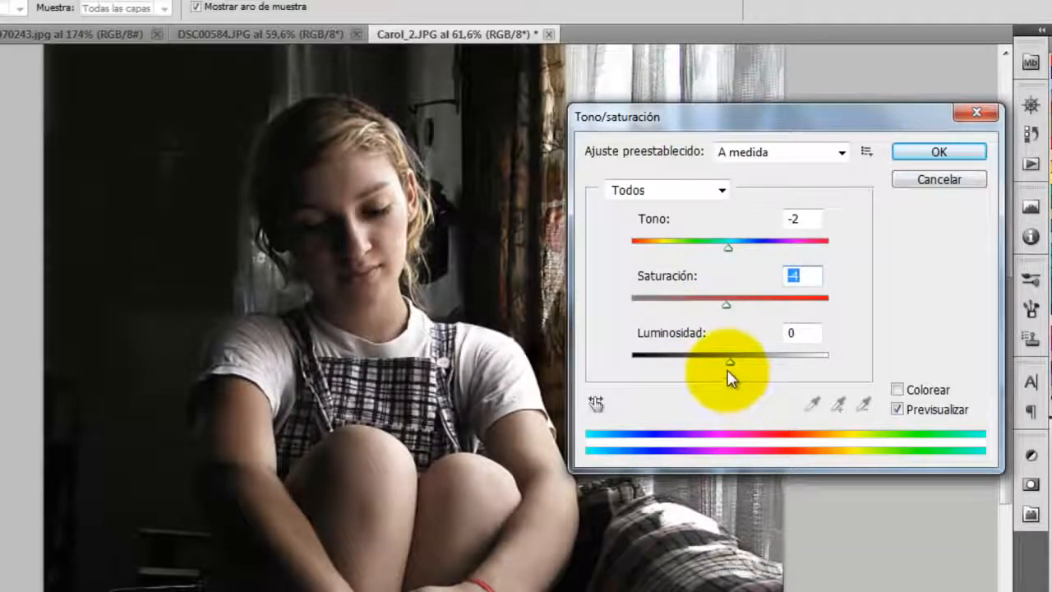
pyautogui.moveTo(728, 363)
pyautogui.mouseDown()
pyautogui.moveTo(757, 367)
pyautogui.moveTo(711, 366)
pyautogui.moveTo(752, 364)
pyautogui.moveTo(732, 367)
pyautogui.mouseUp()
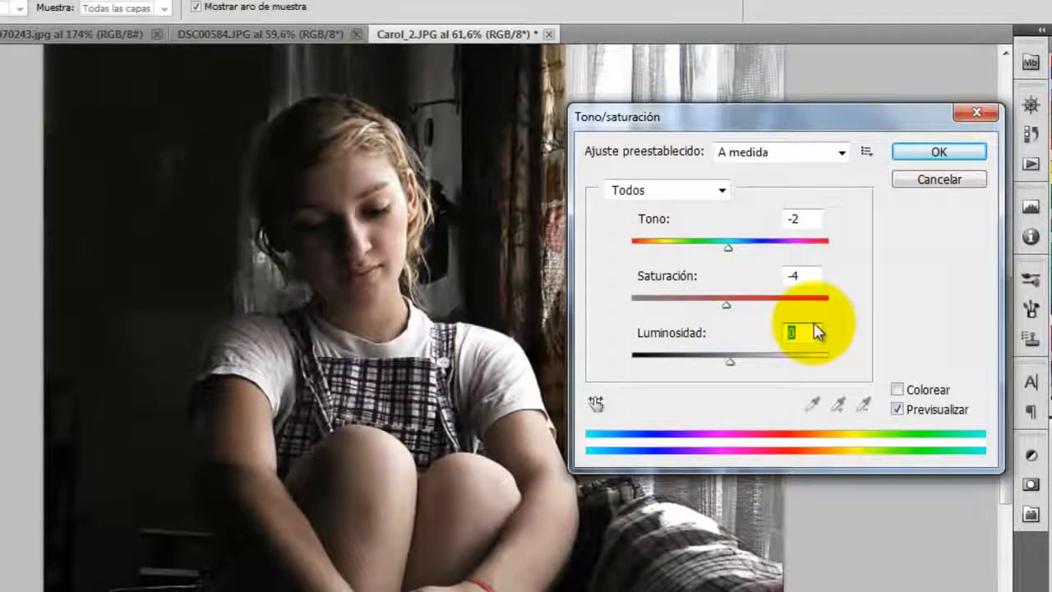
# Try colorizing the portrait with hue 31 and saturation 48, turn Colorize (Colorear) off, and cancel the Hue/Saturation adjustment
pyautogui.click(898, 393)
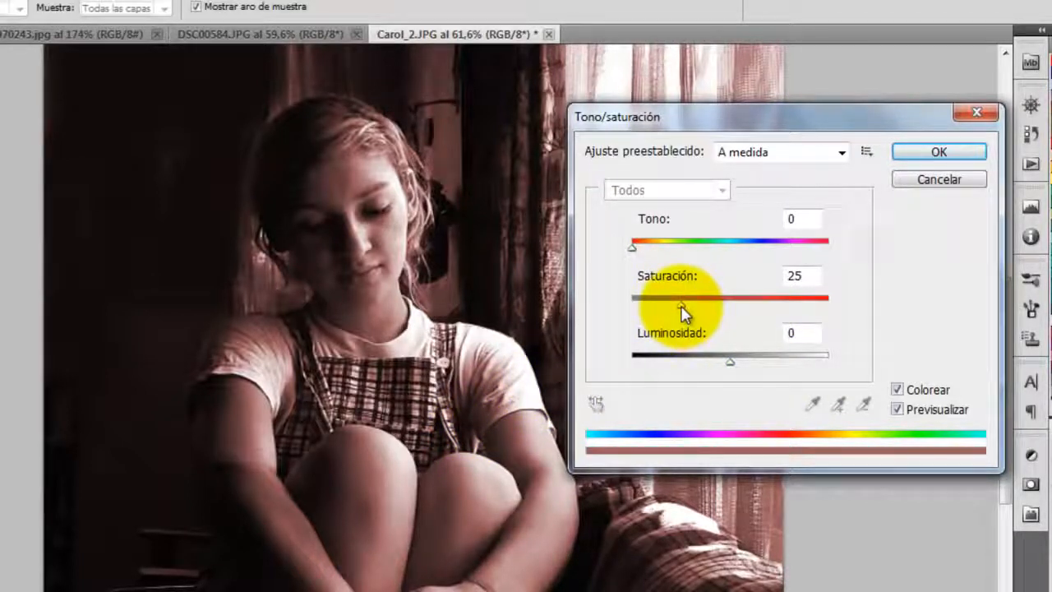
pyautogui.moveTo(680, 305); pyautogui.dragTo(721, 321)
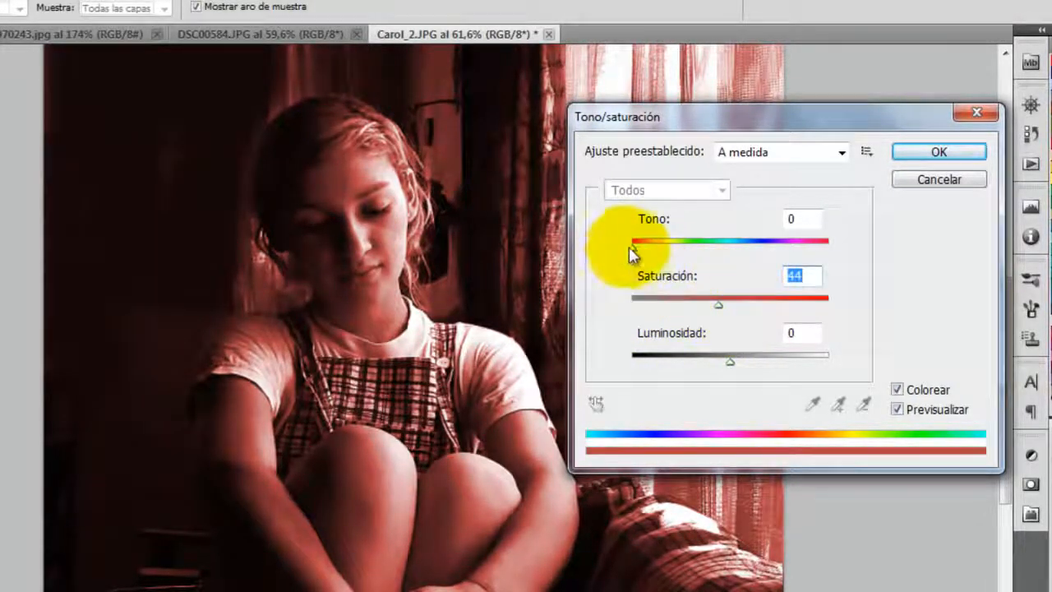
pyautogui.moveTo(635, 250)
pyautogui.mouseDown()
pyautogui.moveTo(660, 255)
pyautogui.moveTo(648, 251)
pyautogui.mouseUp()
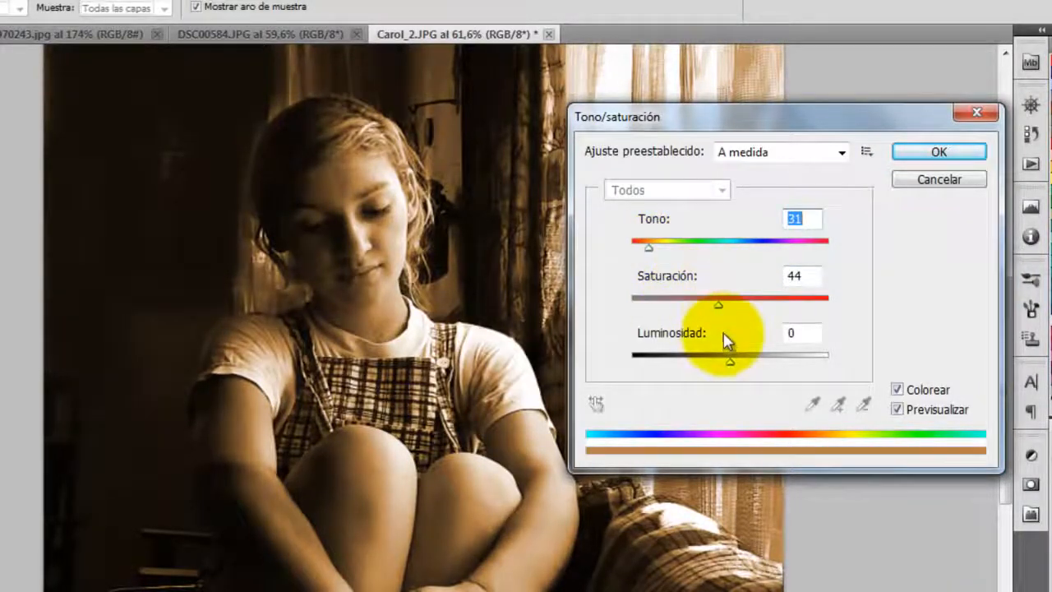
pyautogui.moveTo(718, 305)
pyautogui.mouseDown()
pyautogui.moveTo(676, 312)
pyautogui.moveTo(760, 308)
pyautogui.moveTo(727, 303)
pyautogui.mouseUp()
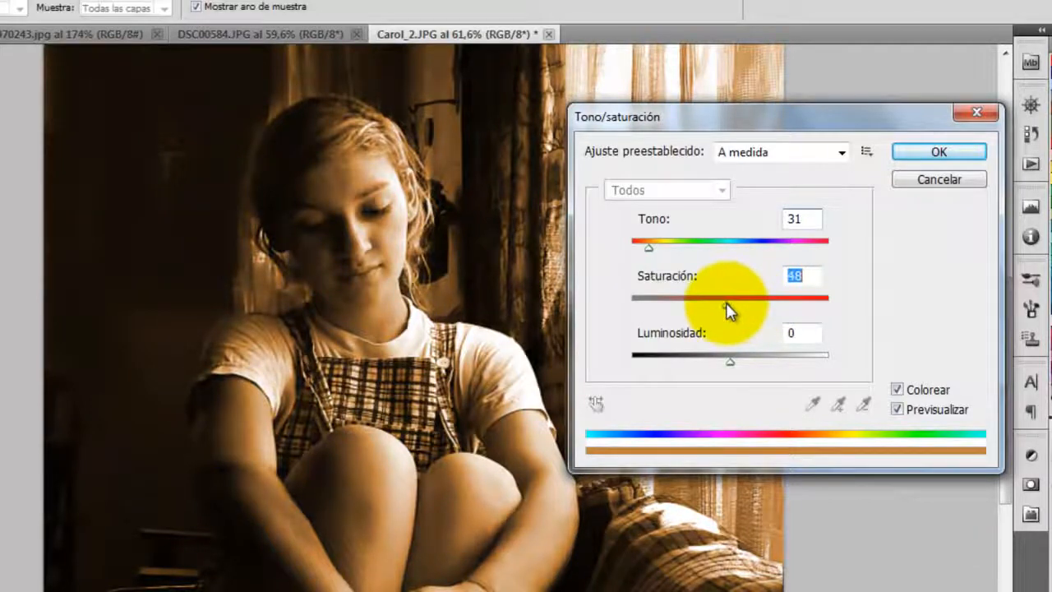
pyautogui.click(897, 389)
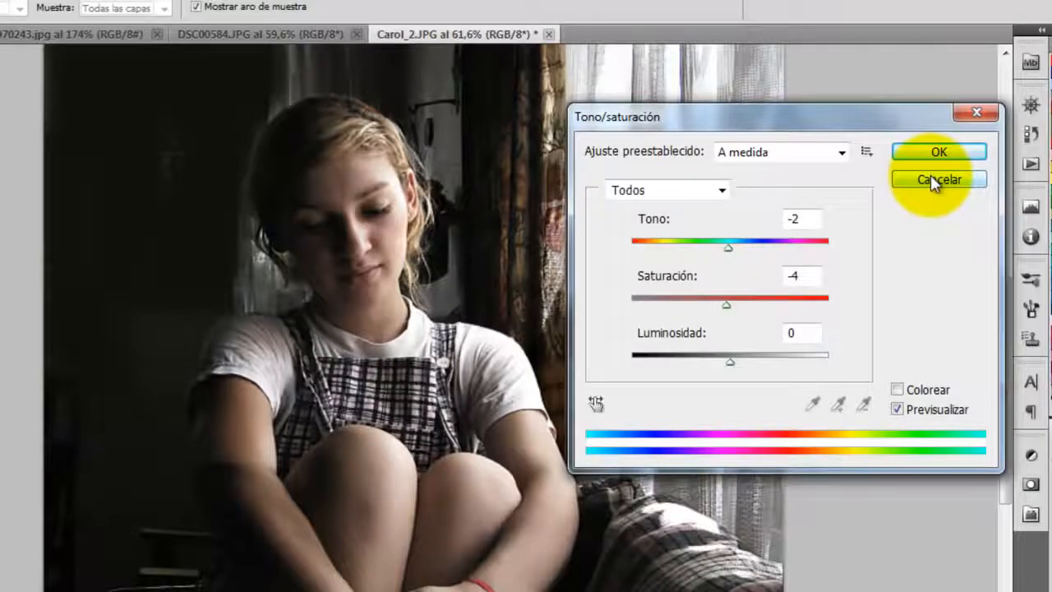
pyautogui.click(930, 176)
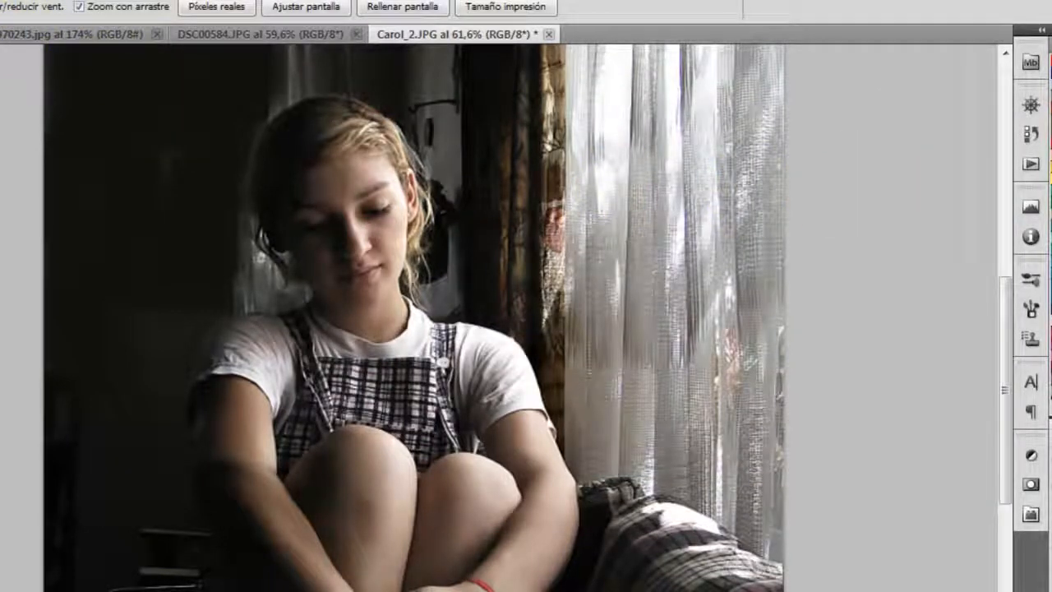
# Open the Color Balance (Equilibrio de color) adjustment, try midtone levels of +54, -35, 0 and +54, +29, 0, and cancel it
pyautogui.click(2, 2)
pyautogui.moveTo(8, 22)
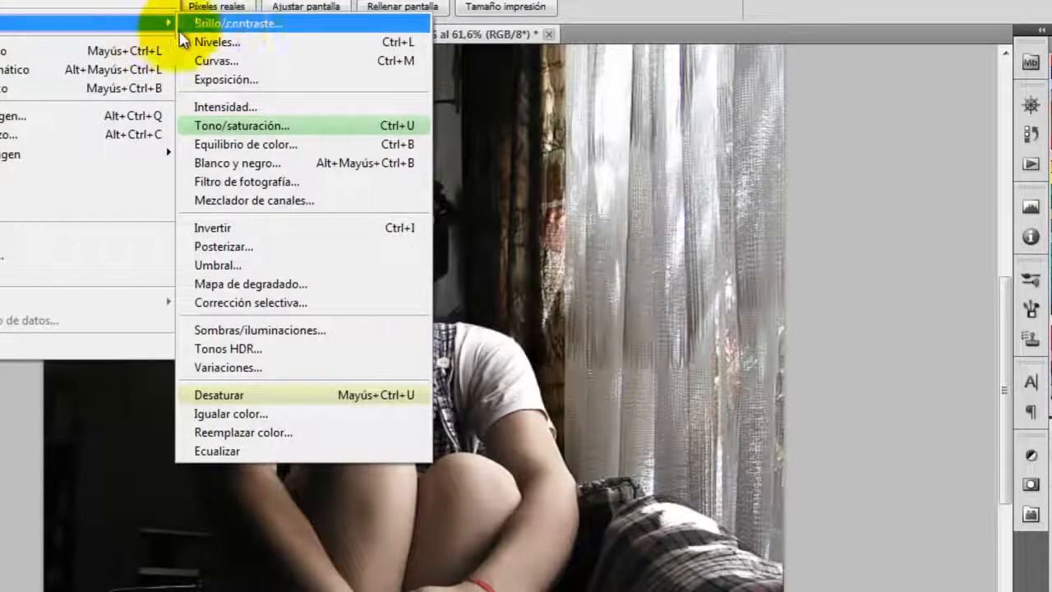
pyautogui.click(246, 142)
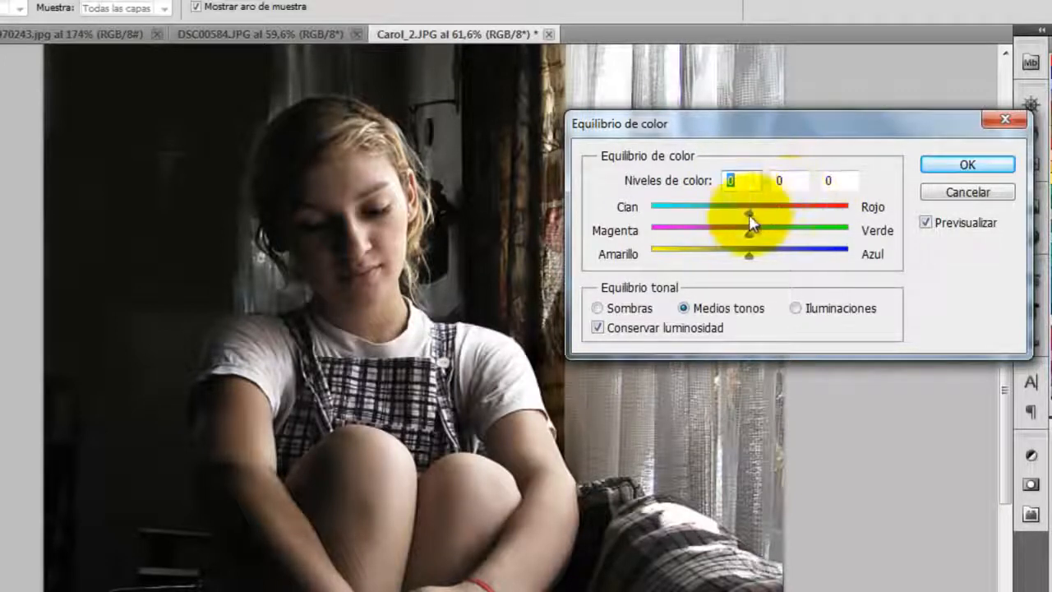
pyautogui.moveTo(748, 213); pyautogui.dragTo(714, 237)
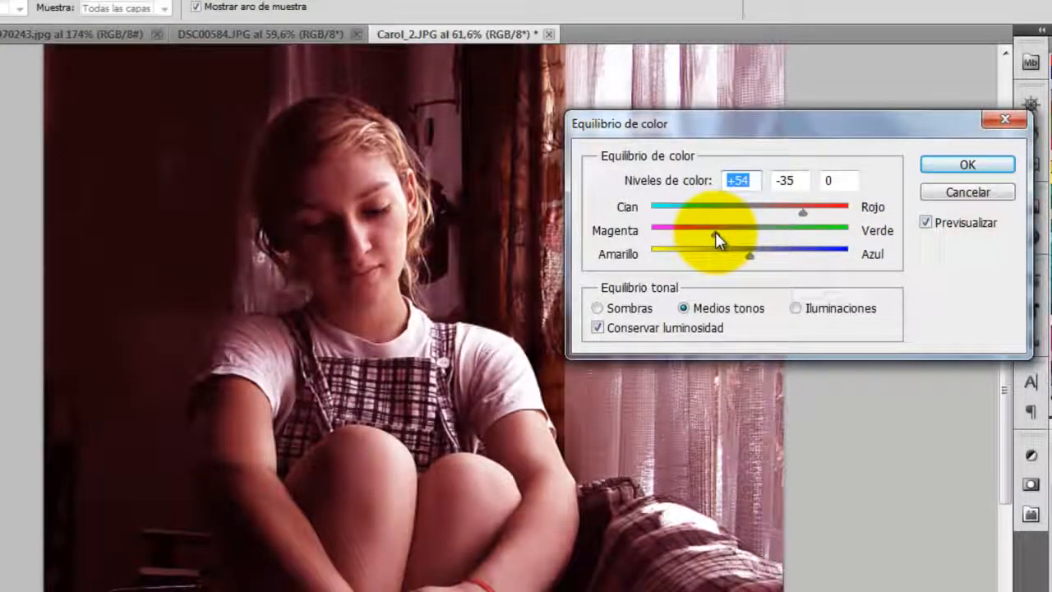
pyautogui.moveTo(715, 232); pyautogui.dragTo(777, 232)
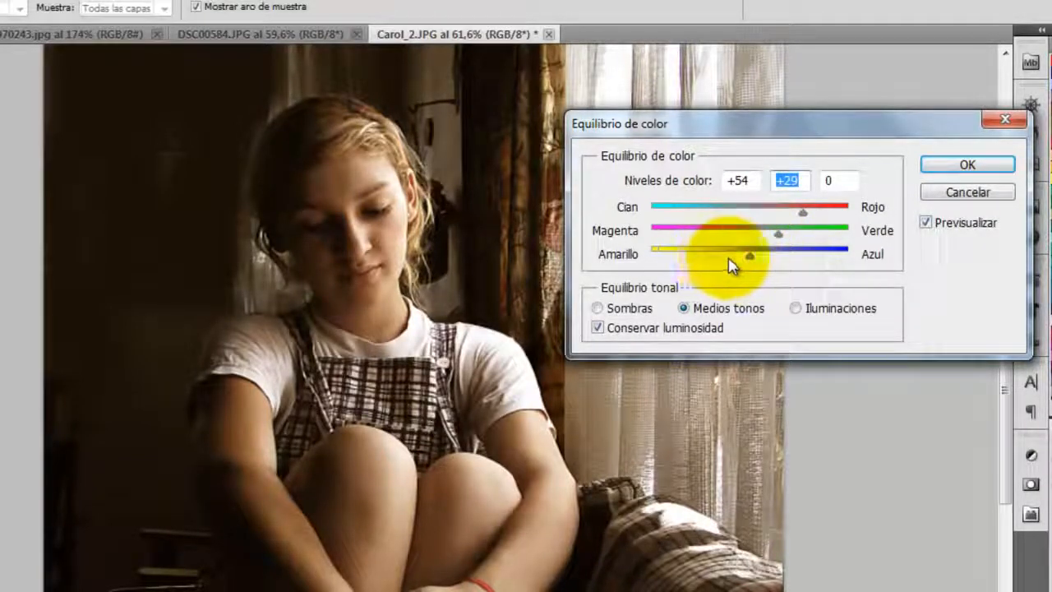
pyautogui.moveTo(750, 254)
pyautogui.mouseDown()
pyautogui.moveTo(675, 256)
pyautogui.moveTo(831, 258)
pyautogui.moveTo(739, 259)
pyautogui.moveTo(750, 261)
pyautogui.mouseUp()
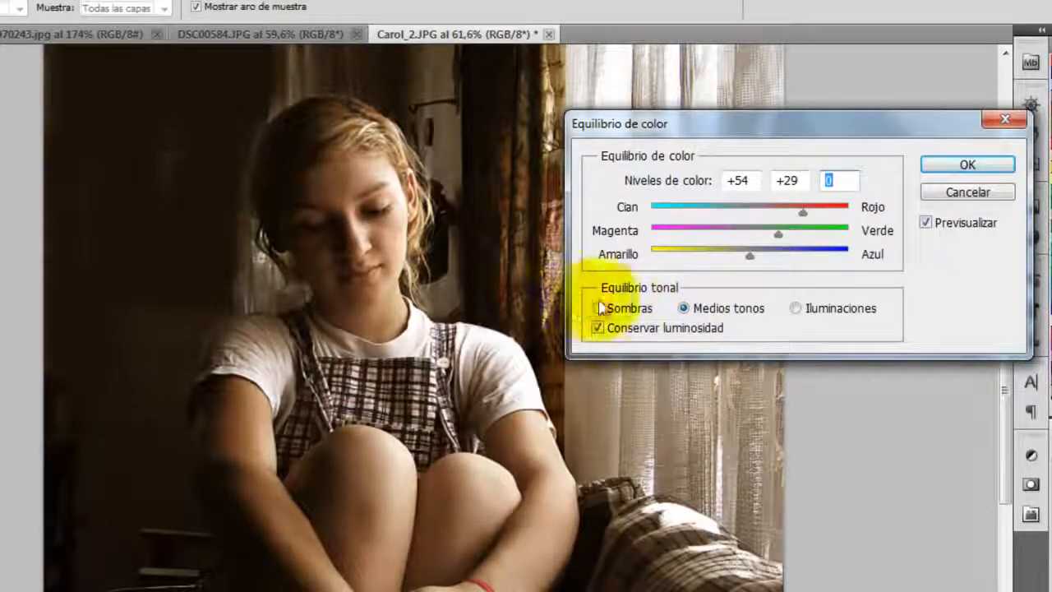
pyautogui.click(959, 189)
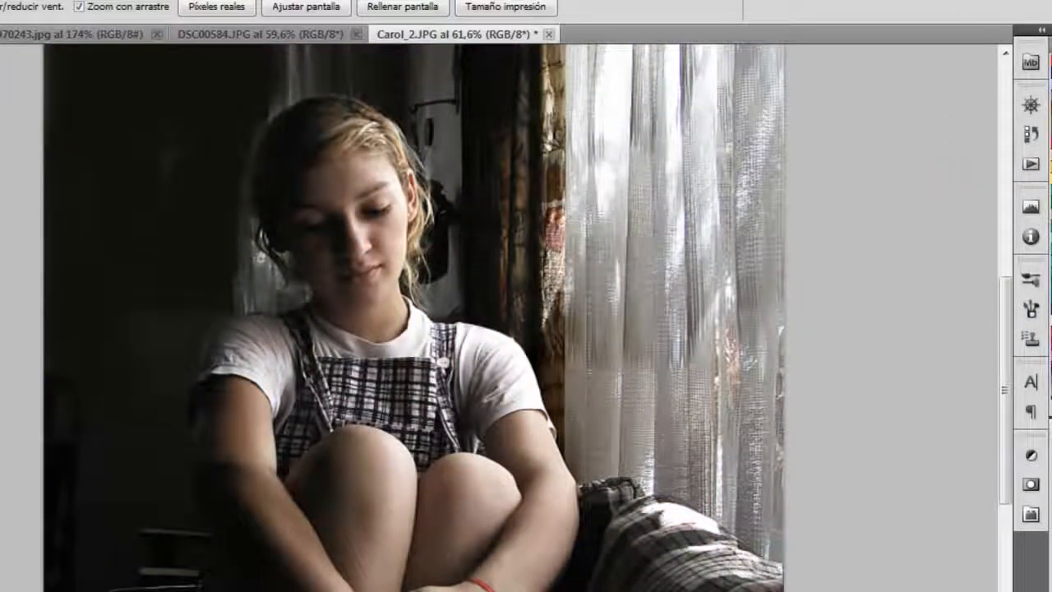
# Open the Black & White (Blanco y negro) adjustment, try reds at 138%, and set them to 60%
pyautogui.click(5, 3)
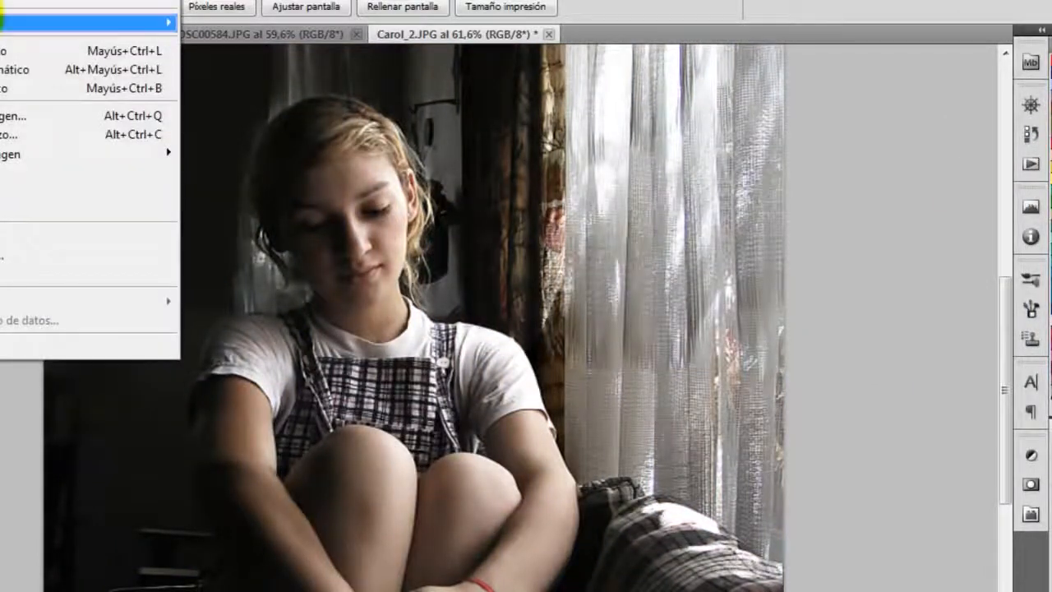
pyautogui.moveTo(20, 23)
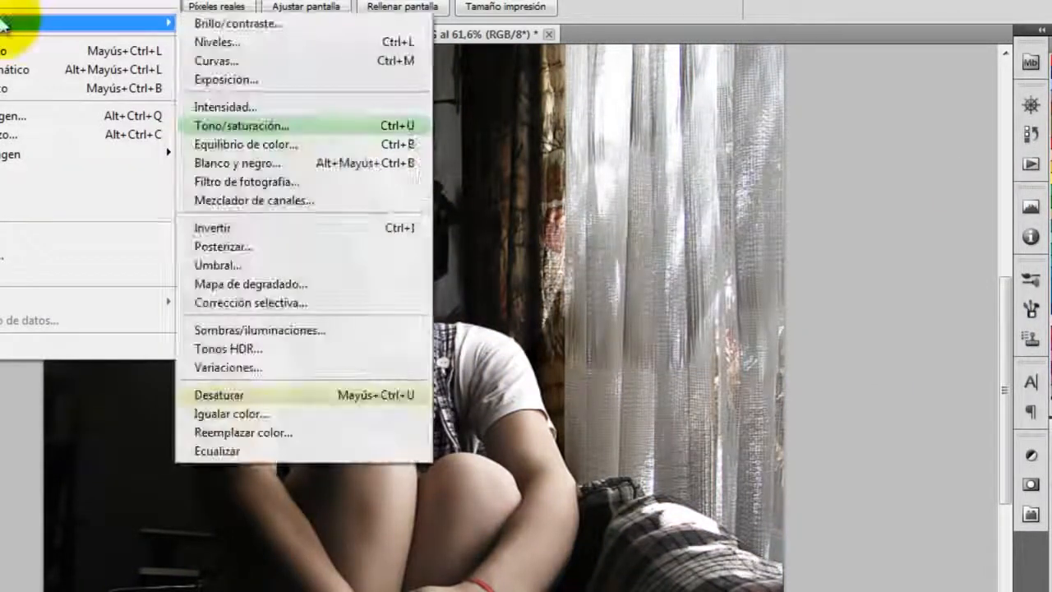
pyautogui.click(251, 166)
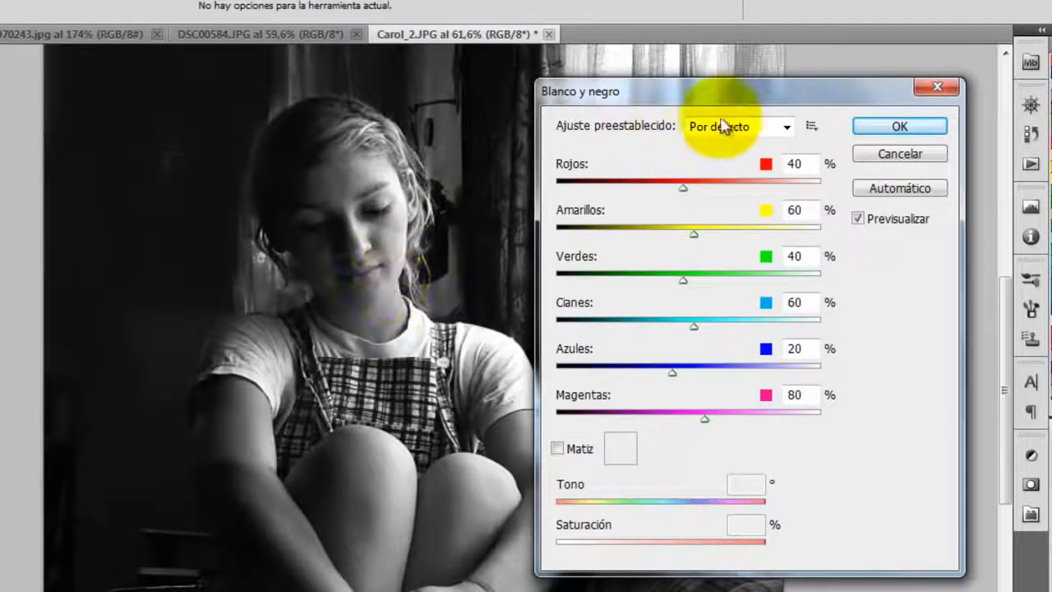
pyautogui.moveTo(736, 98); pyautogui.dragTo(752, 83)
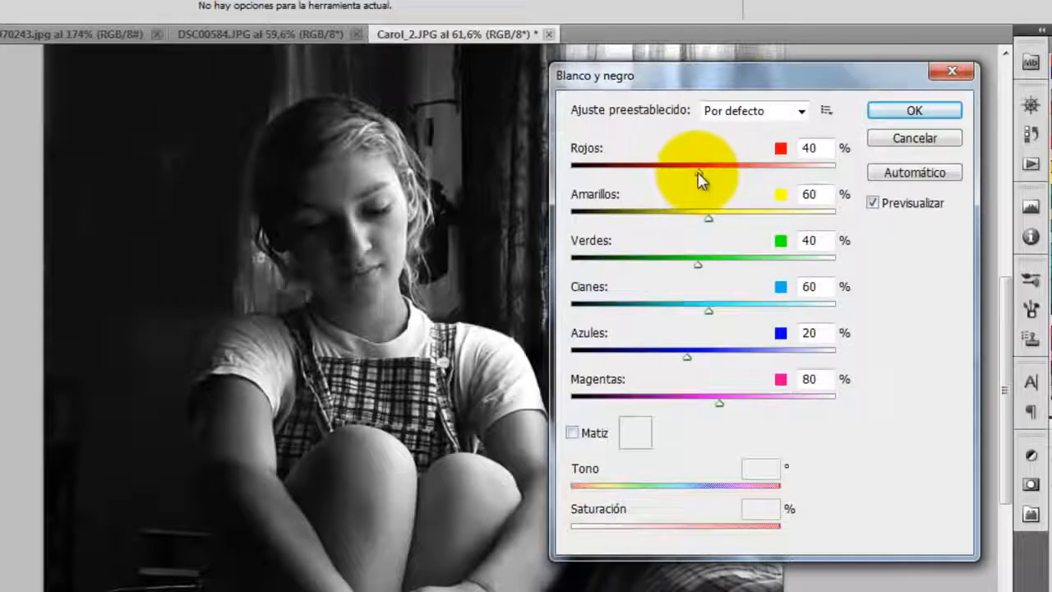
pyautogui.moveTo(698, 173); pyautogui.dragTo(749, 173)
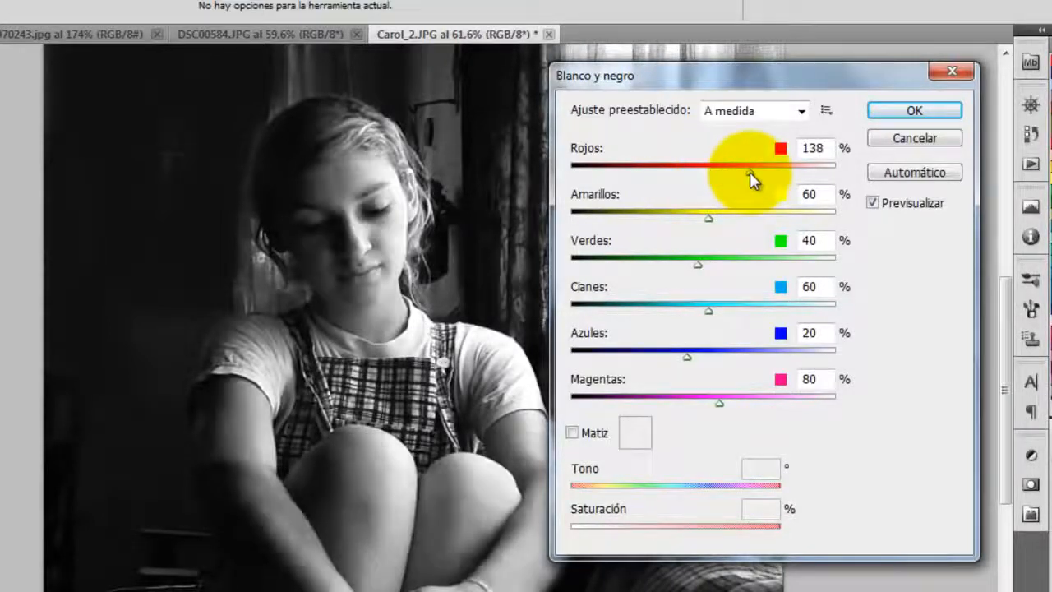
pyautogui.moveTo(749, 172); pyautogui.dragTo(712, 189)
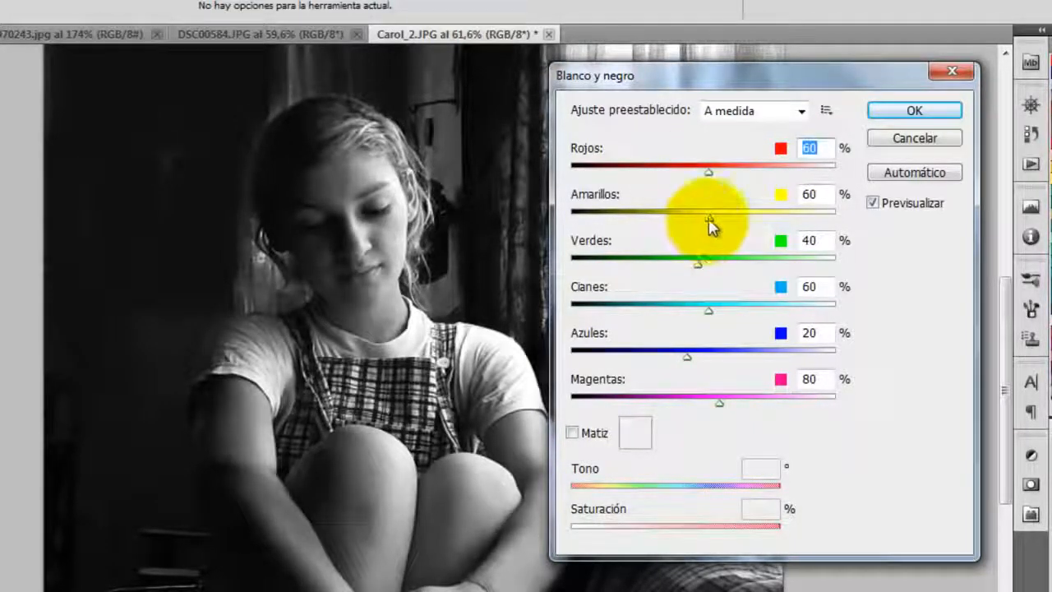
# Set the black-and-white mix to yellows 81%, greens 34%, cyans 32% and blues 42%
pyautogui.moveTo(709, 218)
pyautogui.mouseDown()
pyautogui.moveTo(775, 217)
pyautogui.moveTo(719, 219)
pyautogui.mouseUp()
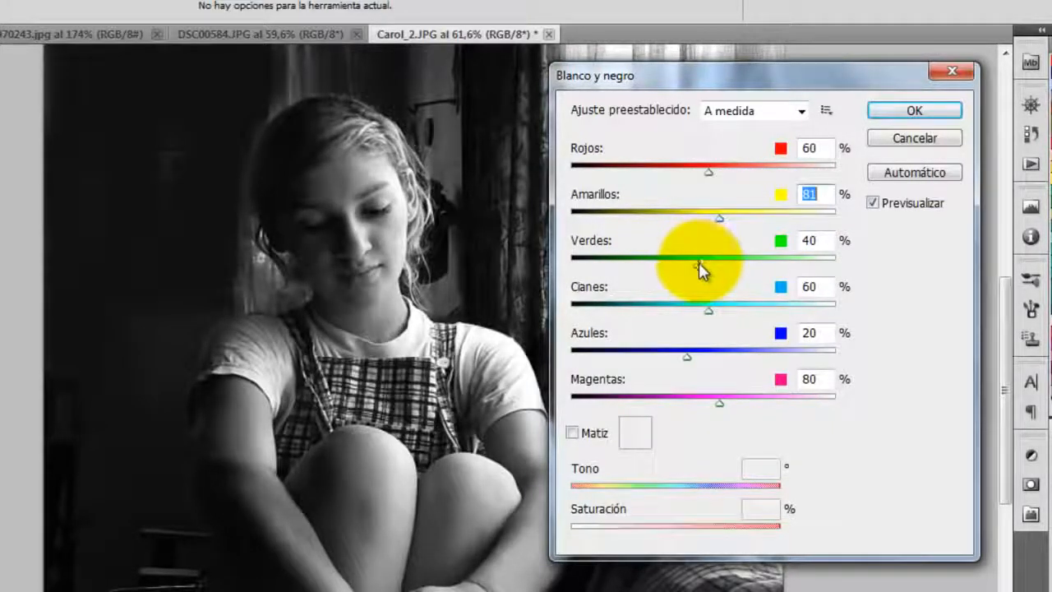
pyautogui.moveTo(700, 257)
pyautogui.mouseDown()
pyautogui.moveTo(764, 262)
pyautogui.moveTo(675, 261)
pyautogui.moveTo(695, 264)
pyautogui.mouseUp()
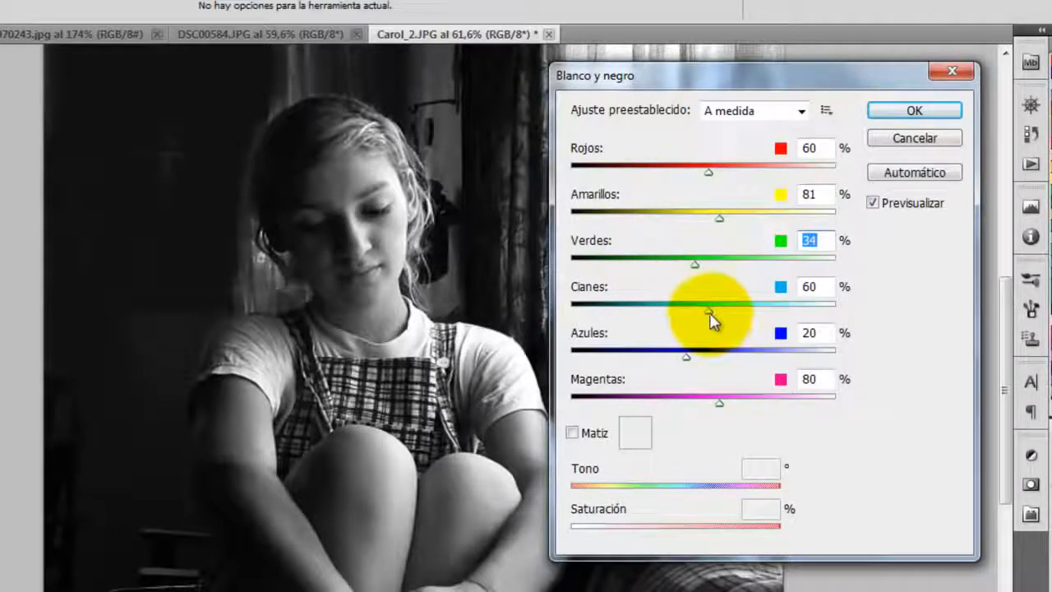
pyautogui.moveTo(708, 314)
pyautogui.mouseDown()
pyautogui.moveTo(653, 305)
pyautogui.moveTo(742, 306)
pyautogui.moveTo(694, 306)
pyautogui.mouseUp()
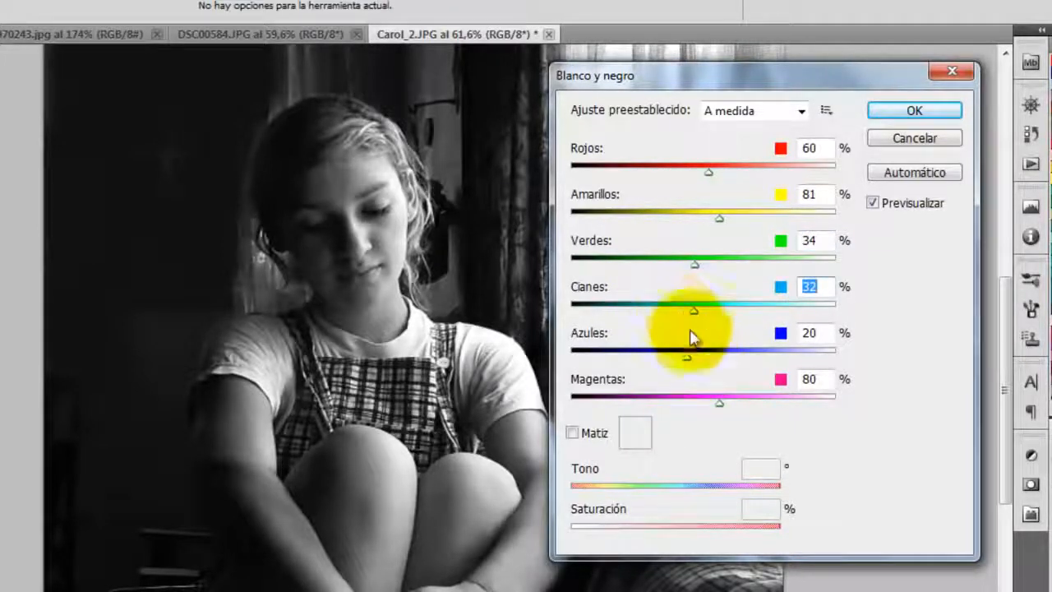
pyautogui.moveTo(683, 356)
pyautogui.mouseDown()
pyautogui.moveTo(758, 359)
pyautogui.moveTo(673, 359)
pyautogui.moveTo(701, 360)
pyautogui.mouseUp()
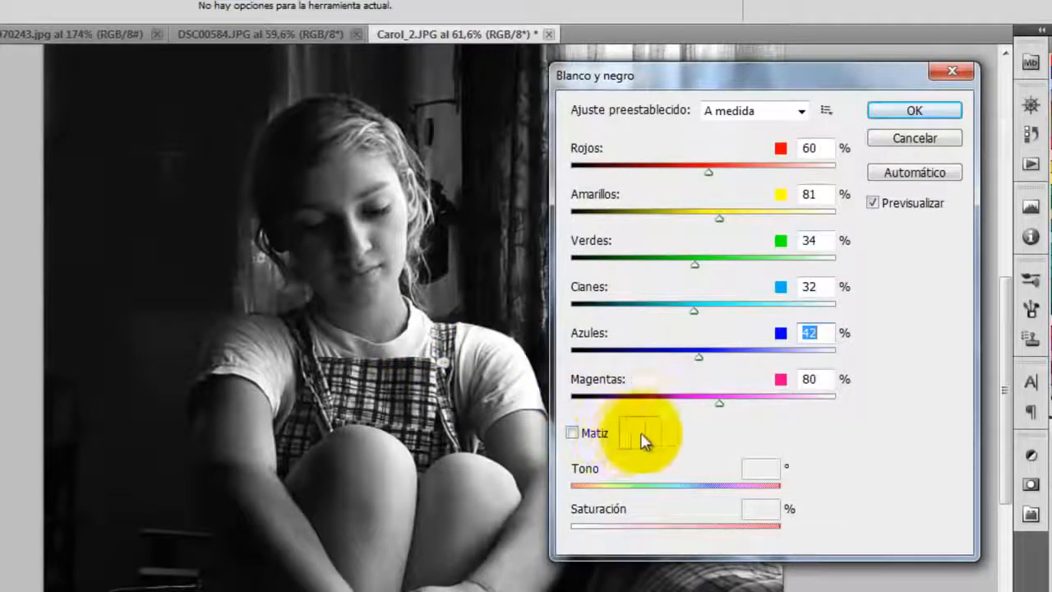
# Tint the black-and-white portrait green with a hue of 96° and a saturation of 37%
pyautogui.click(572, 433)
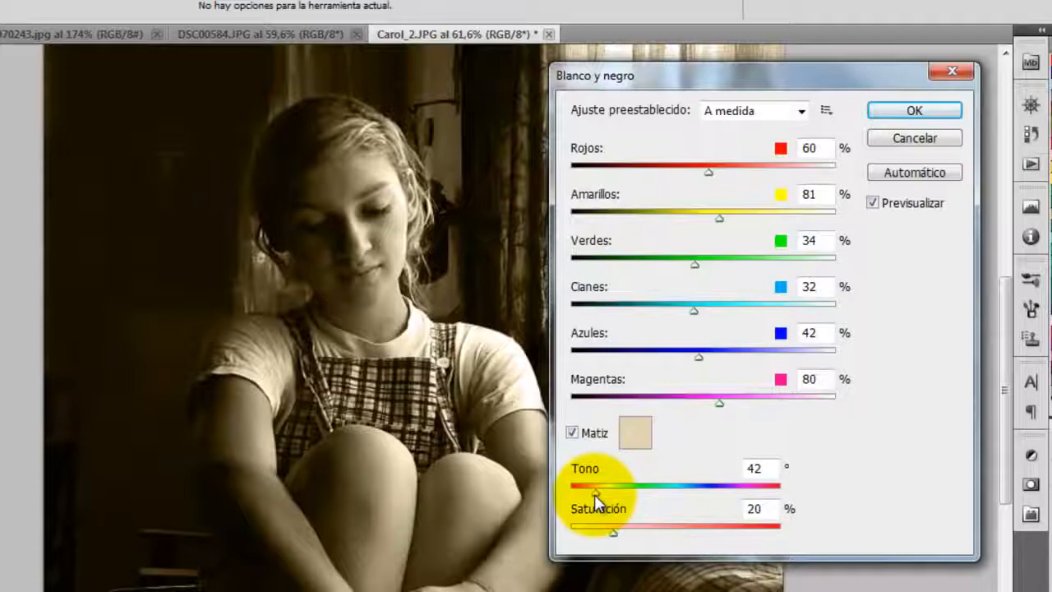
pyautogui.moveTo(596, 494); pyautogui.dragTo(628, 493)
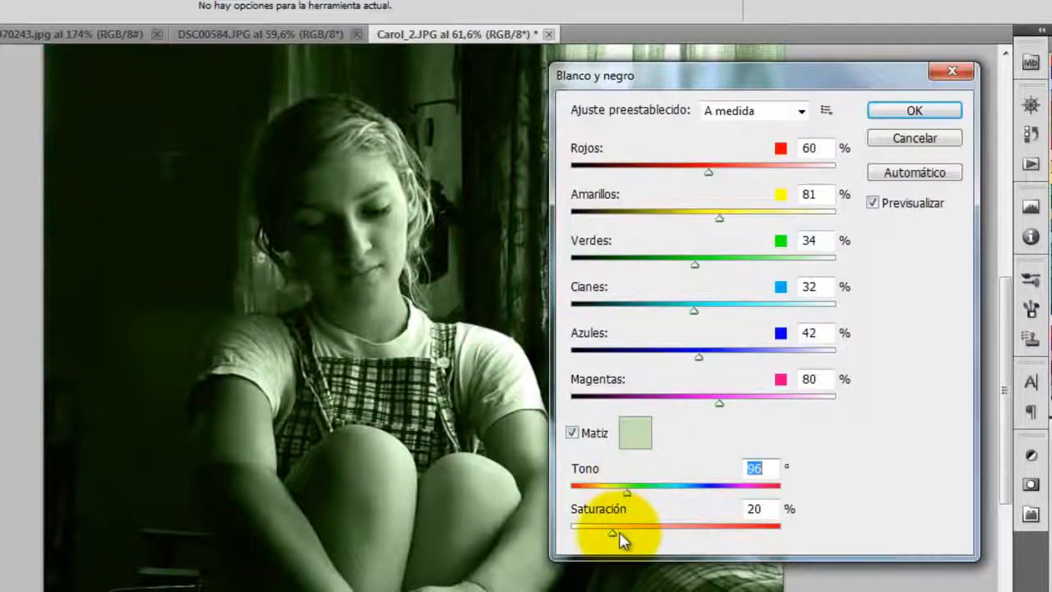
pyautogui.moveTo(613, 533); pyautogui.dragTo(649, 535)
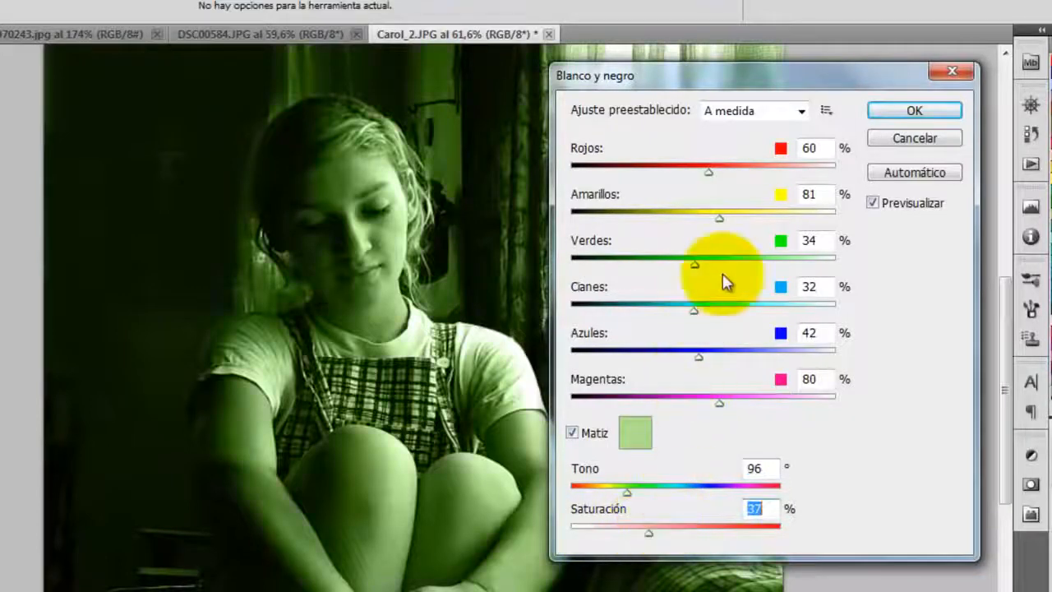
# Cancel the black-and-white adjustment and try the Photo Filter (Filtro de fotografía) with Filtro caliente (81) at 47% density
pyautogui.click(904, 139)
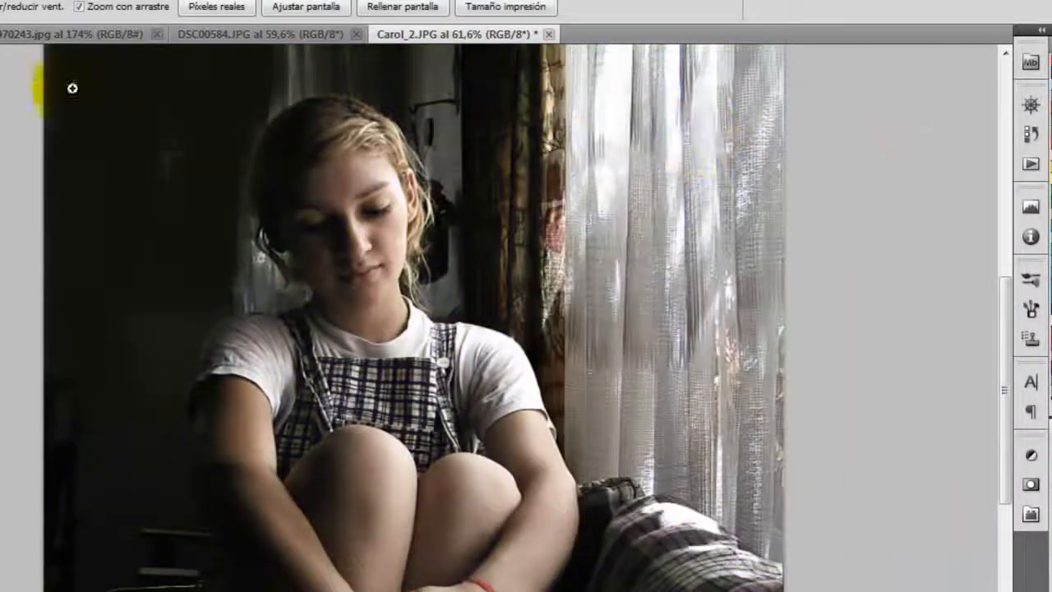
pyautogui.click(16, 0)
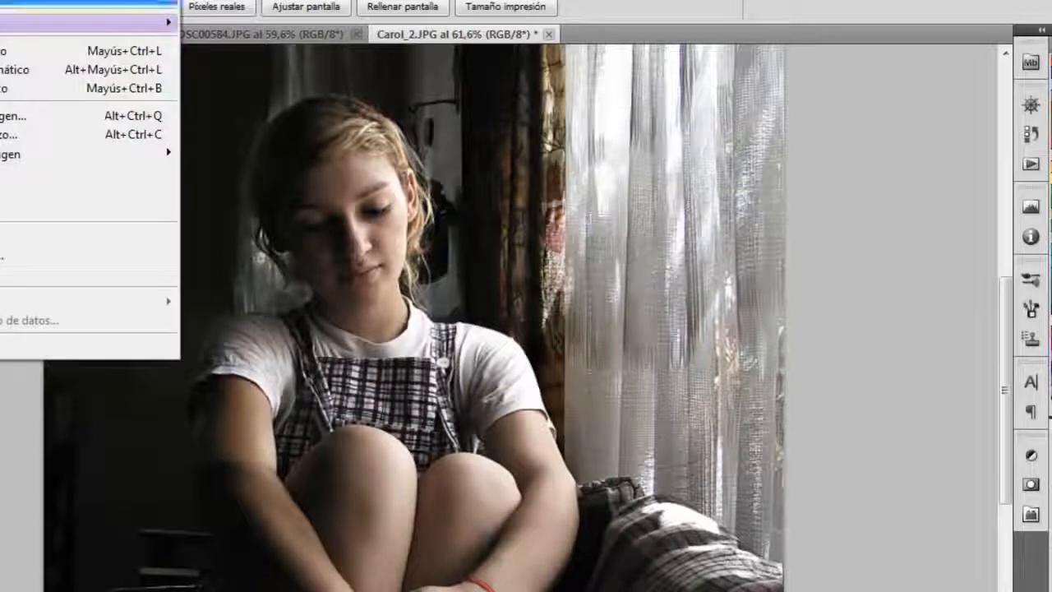
pyautogui.moveTo(16, 25)
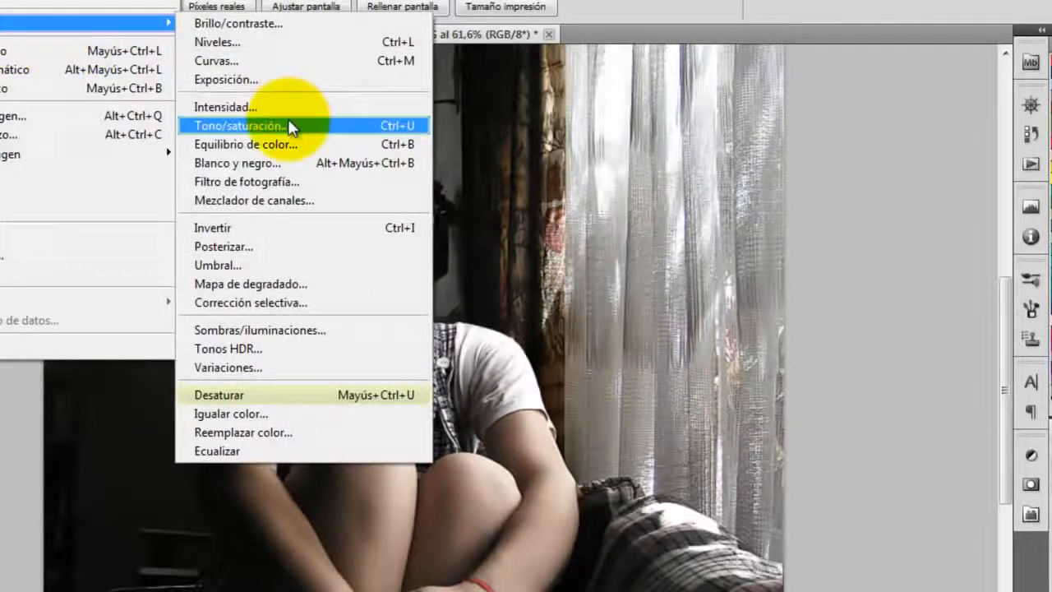
pyautogui.click(280, 181)
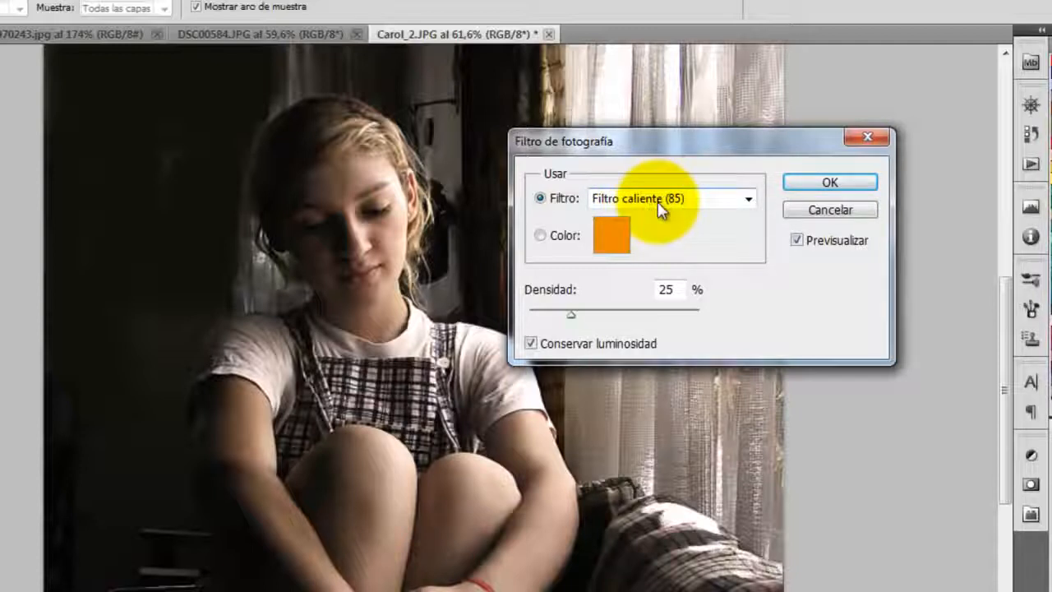
pyautogui.click(749, 199)
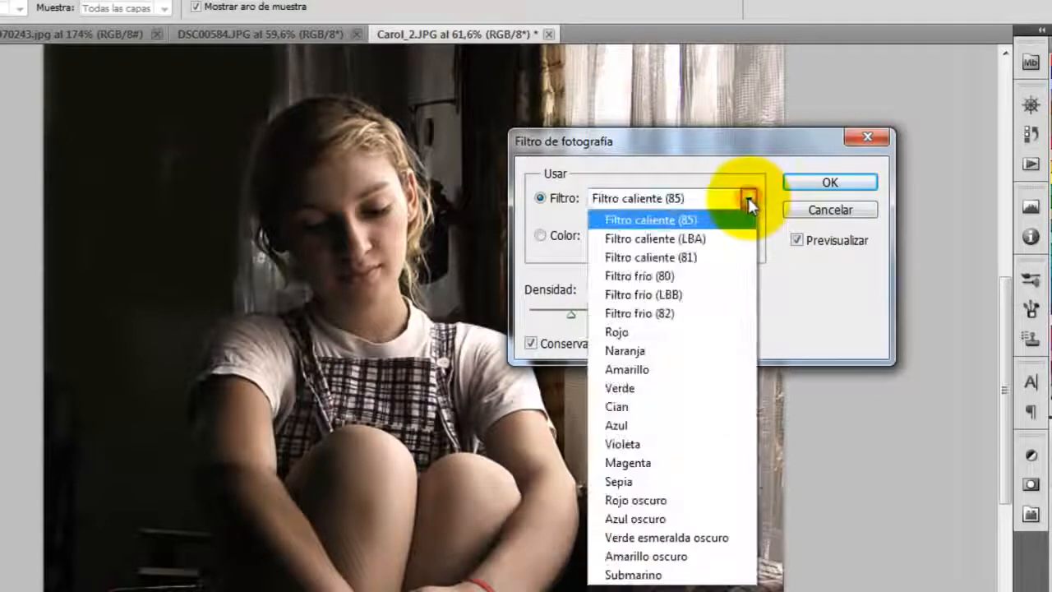
pyautogui.click(665, 252)
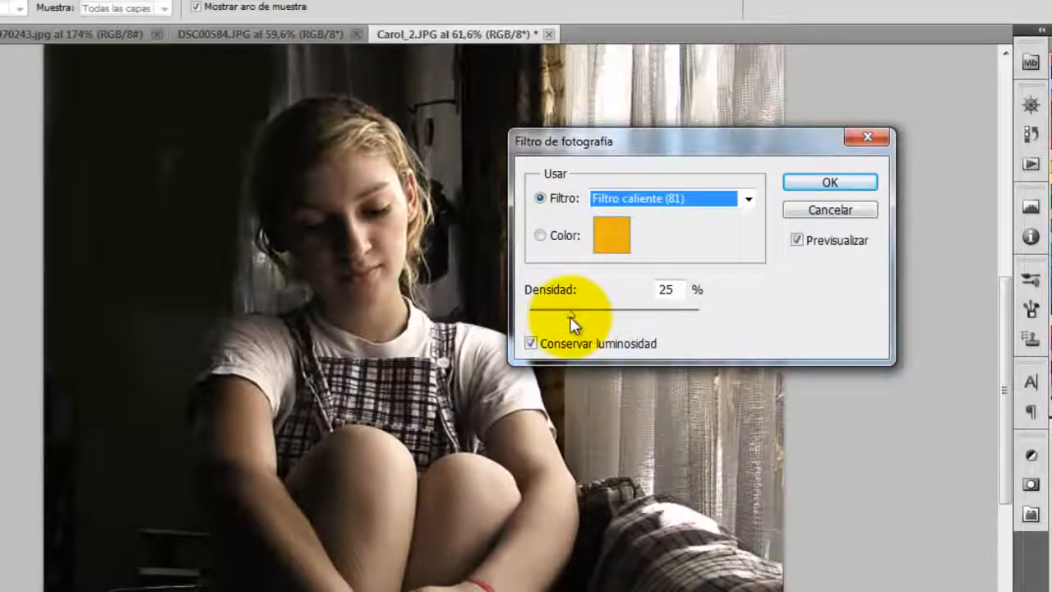
pyautogui.moveTo(573, 322); pyautogui.dragTo(550, 319)
pyautogui.click(608, 311)
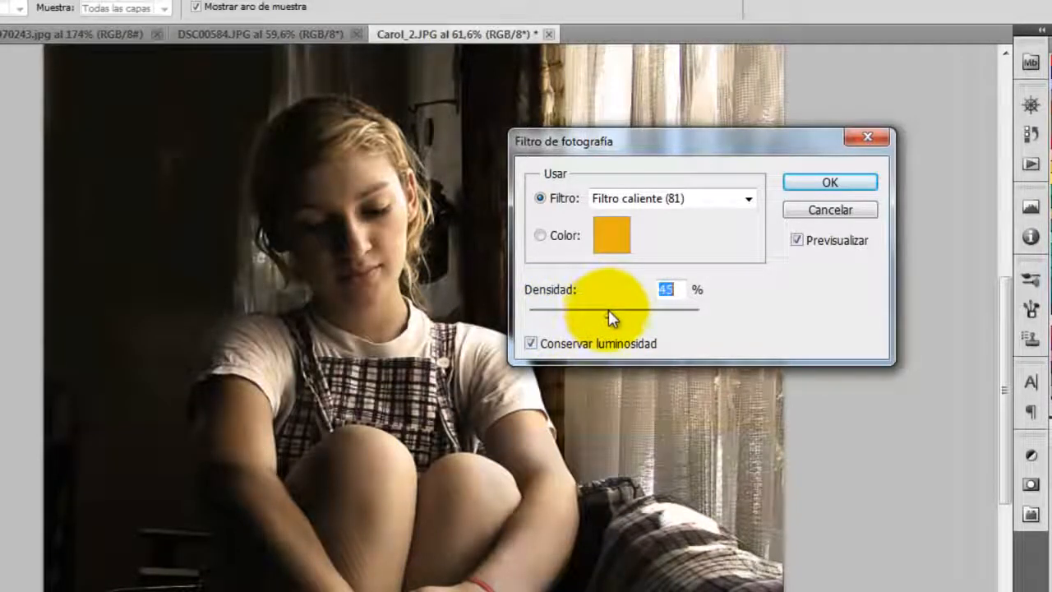
# Try the Filtro frío (82) photo filter at 17% and 15% density, toggle luminosity preservation off and on, and cancel the filter
pyautogui.click(747, 199)
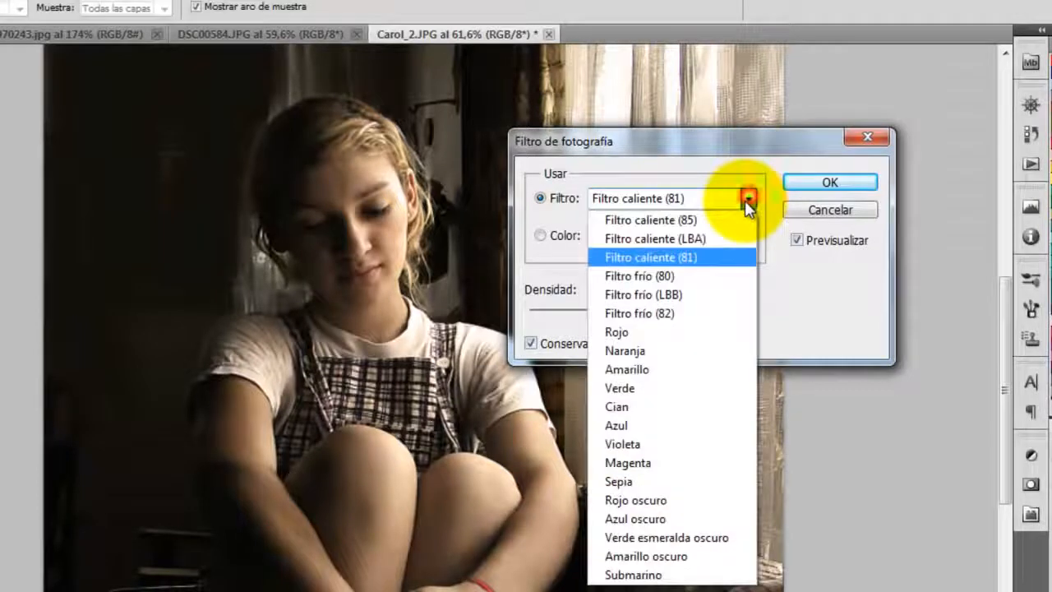
pyautogui.click(664, 314)
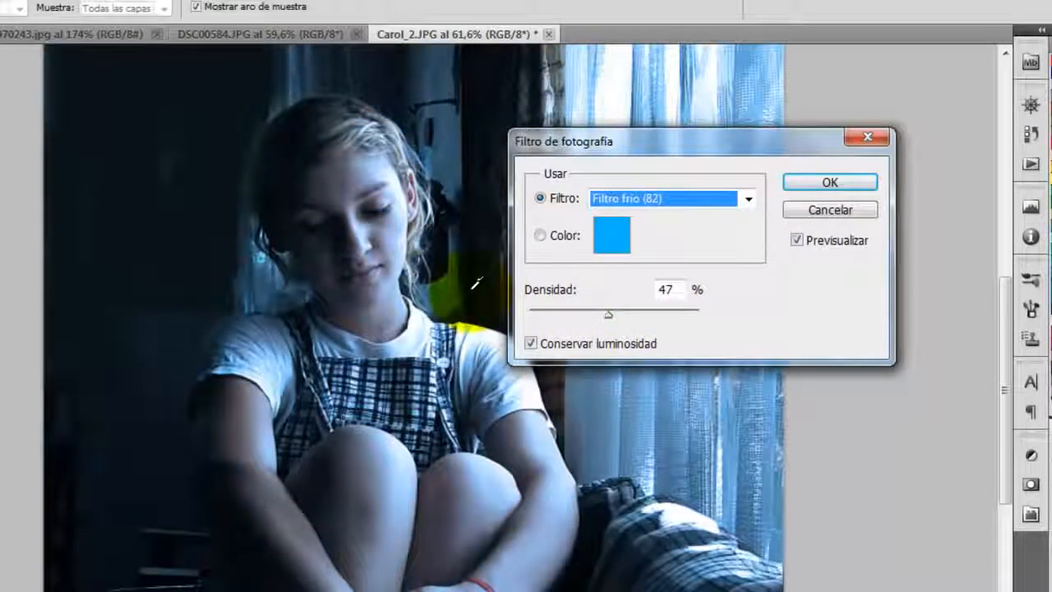
pyautogui.moveTo(607, 313); pyautogui.dragTo(558, 319)
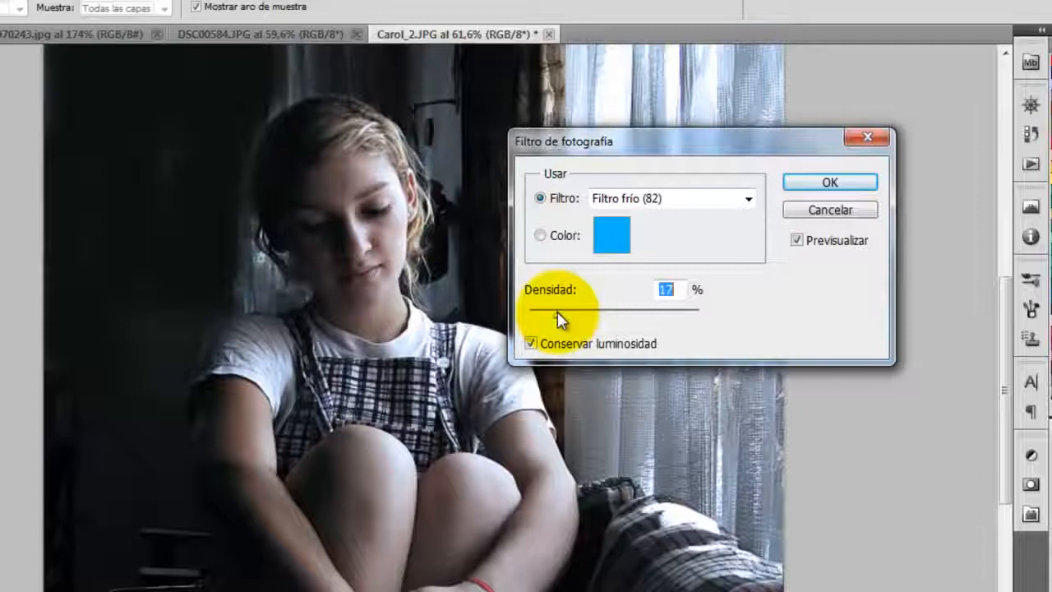
pyautogui.moveTo(557, 313); pyautogui.dragTo(555, 313)
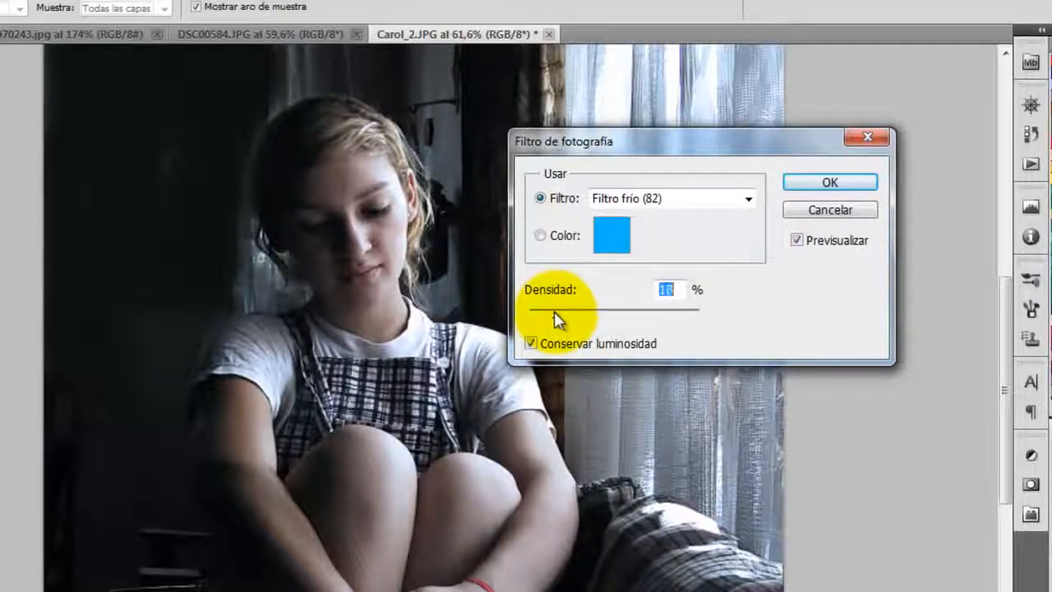
pyautogui.click(532, 344)
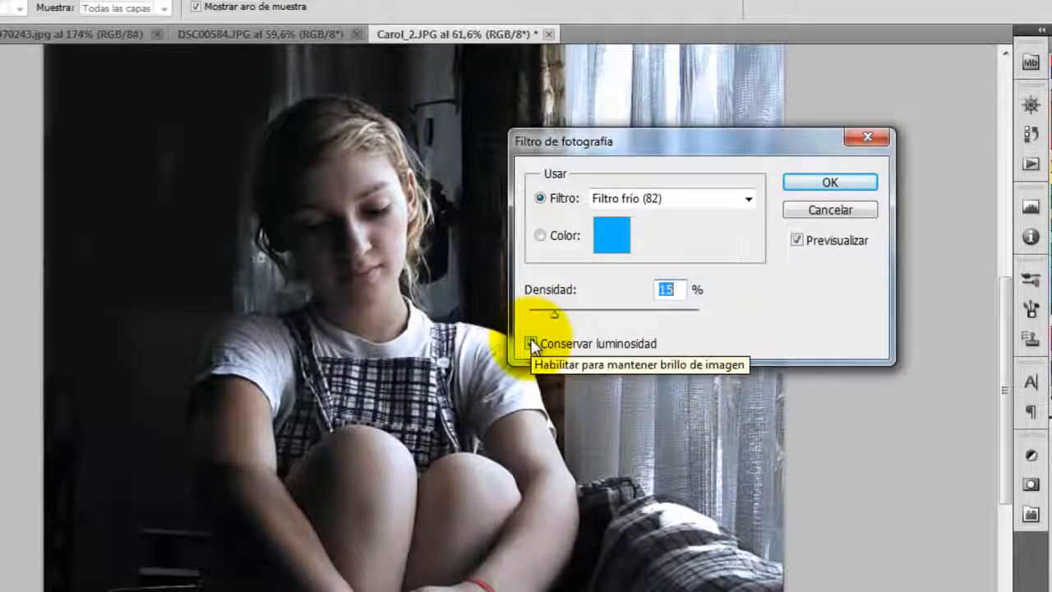
pyautogui.click(532, 344)
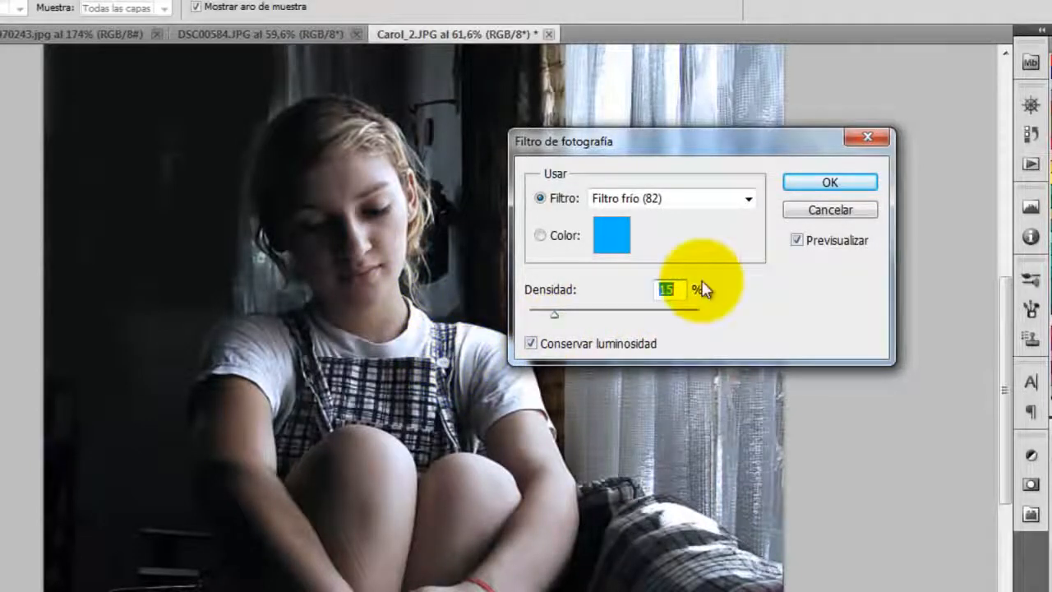
pyautogui.click(831, 210)
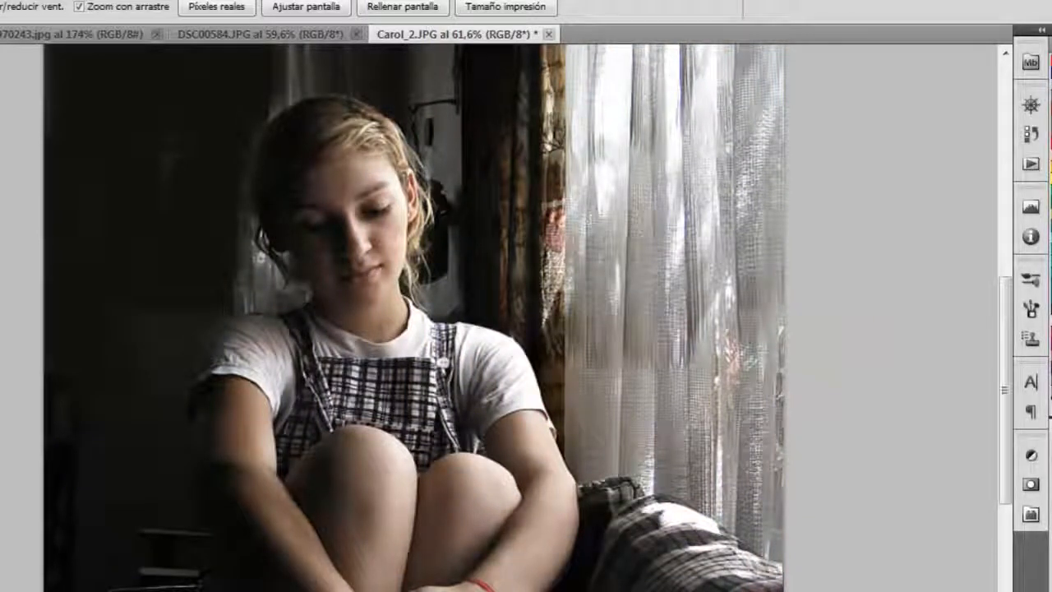
# Open the Channel Mixer (Mezclador de canales) and set the red output channel's sources to red +68% and green +38%
pyautogui.click(2, 2)
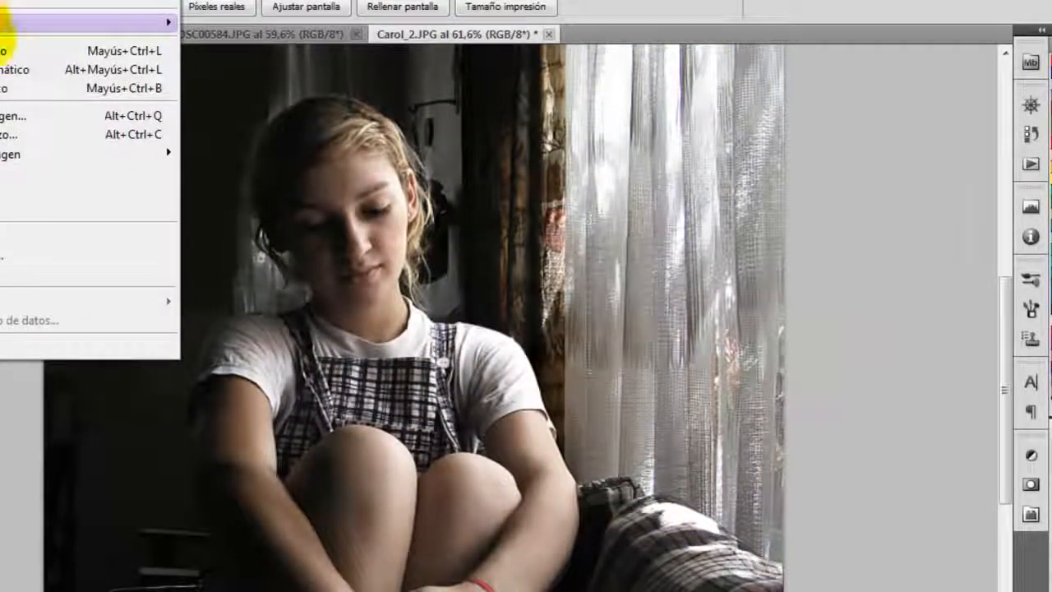
pyautogui.moveTo(4, 22)
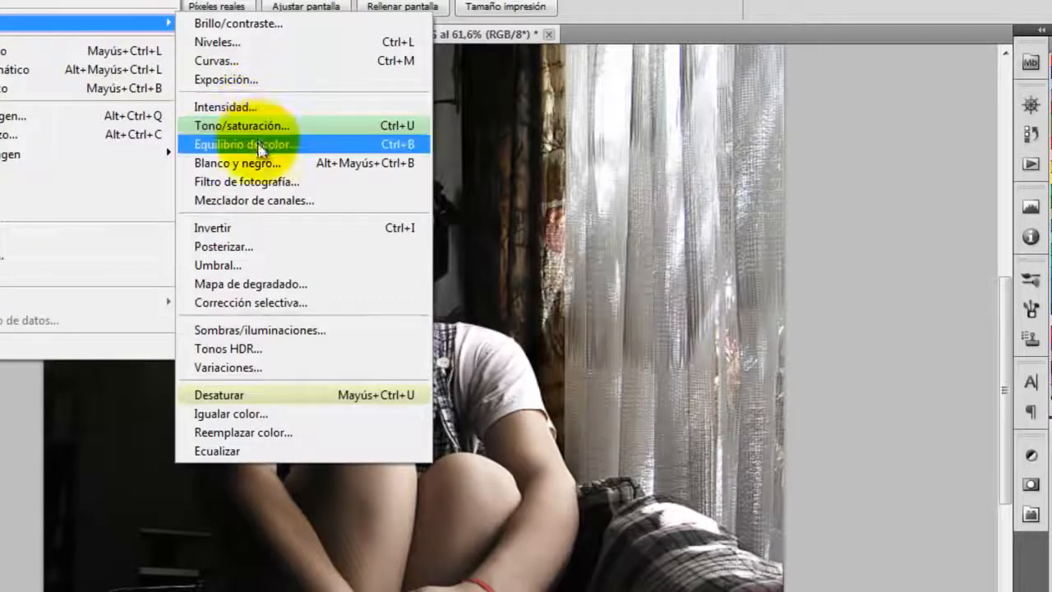
pyautogui.click(273, 209)
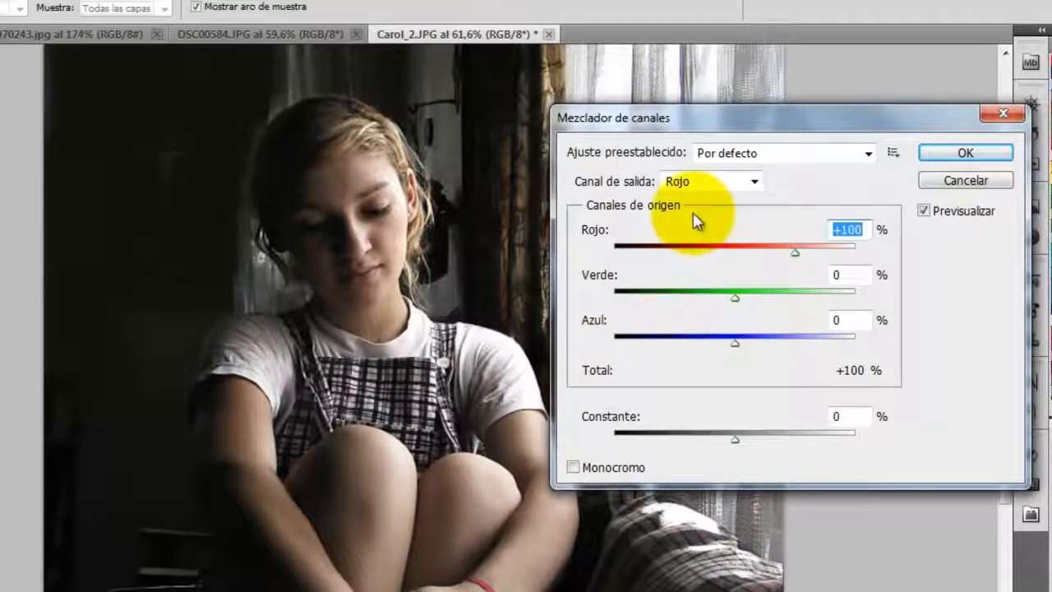
pyautogui.click(755, 181)
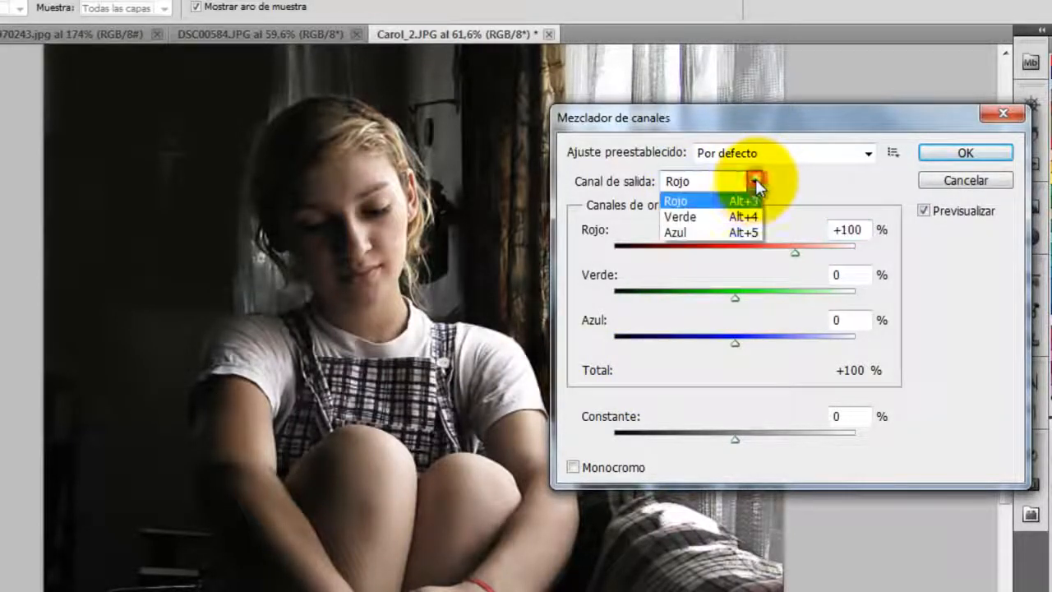
pyautogui.click(696, 203)
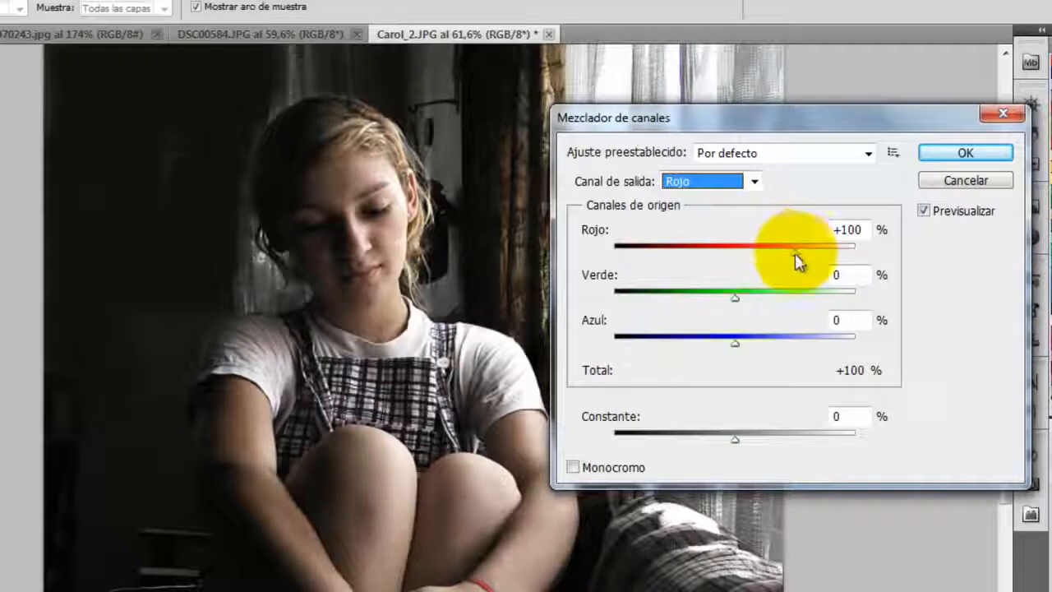
pyautogui.moveTo(794, 253)
pyautogui.mouseDown()
pyautogui.moveTo(760, 255)
pyautogui.moveTo(779, 256)
pyautogui.mouseUp()
pyautogui.moveTo(756, 266)
pyautogui.mouseDown()
pyautogui.moveTo(779, 265)
pyautogui.moveTo(749, 261)
pyautogui.moveTo(773, 259)
pyautogui.mouseUp()
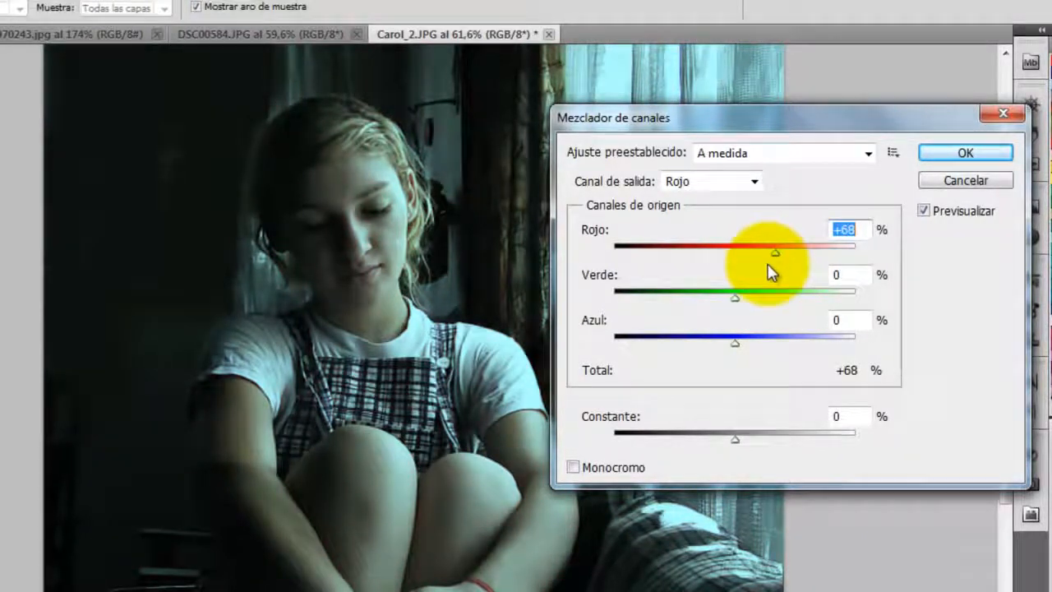
pyautogui.moveTo(736, 296)
pyautogui.mouseDown()
pyautogui.moveTo(718, 298)
pyautogui.moveTo(765, 295)
pyautogui.moveTo(755, 299)
pyautogui.mouseUp()
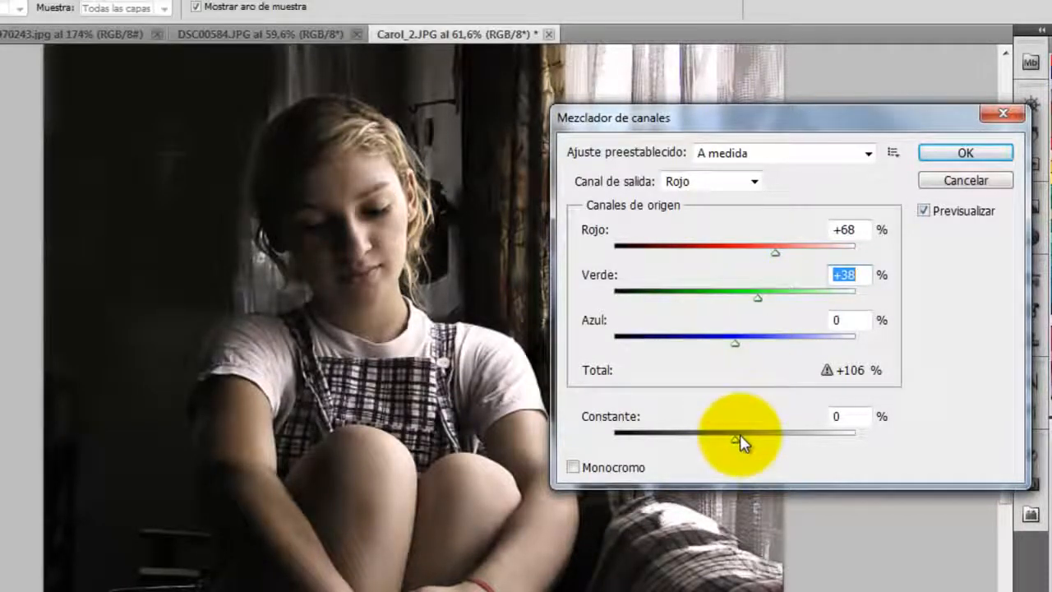
# Try channel mixer constants of +1, -58 and -22%, toggle Monochrome (Monocromo) on and off, and cancel the adjustment
pyautogui.moveTo(735, 436)
pyautogui.mouseDown()
pyautogui.moveTo(764, 437)
pyautogui.moveTo(716, 436)
pyautogui.moveTo(750, 439)
pyautogui.moveTo(735, 441)
pyautogui.mouseUp()
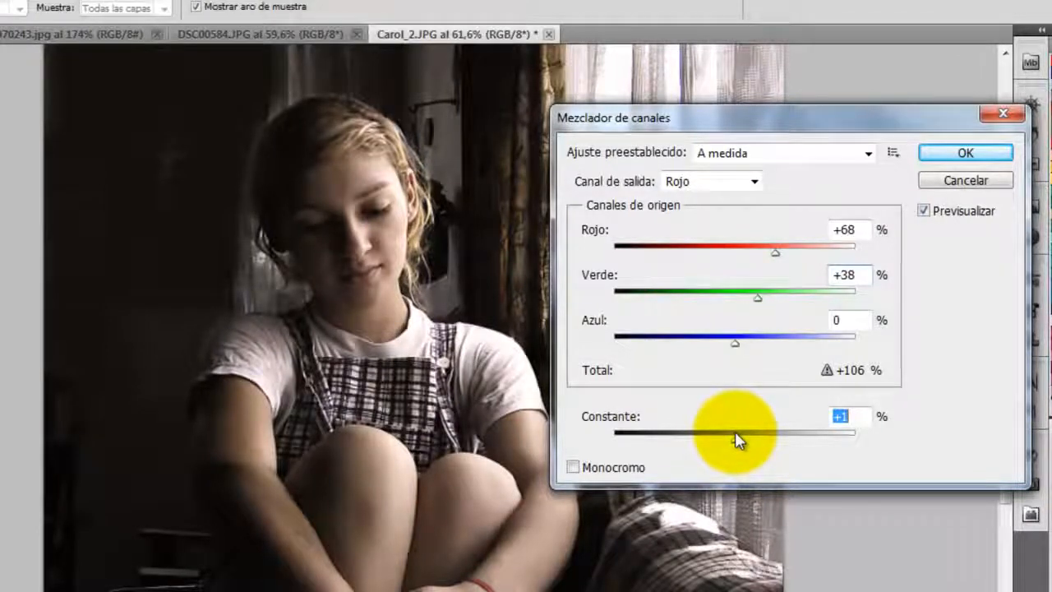
pyautogui.moveTo(736, 439); pyautogui.dragTo(699, 433)
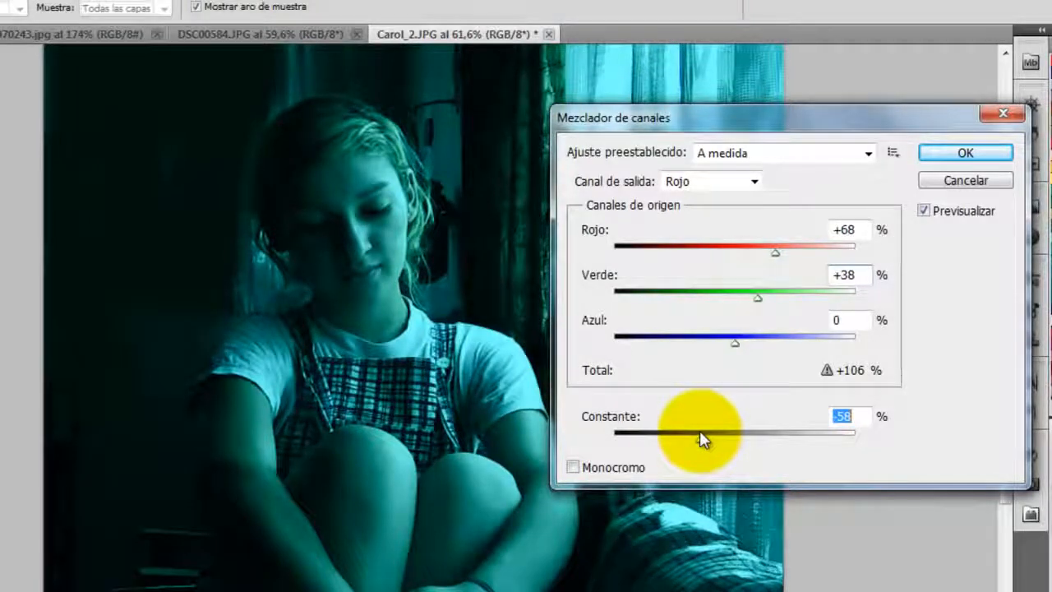
pyautogui.moveTo(699, 432); pyautogui.dragTo(720, 437)
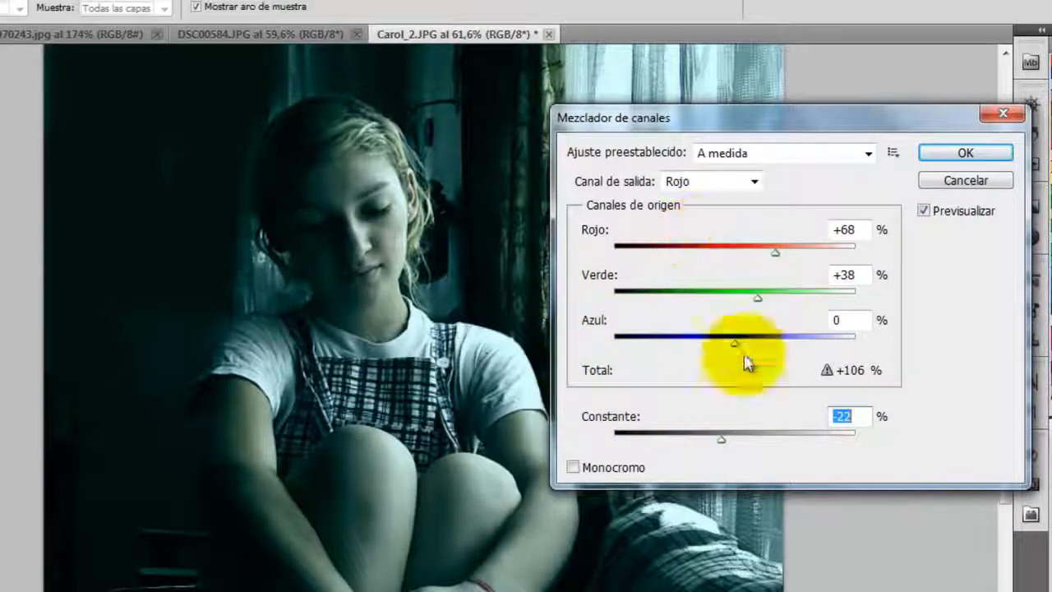
pyautogui.click(572, 468)
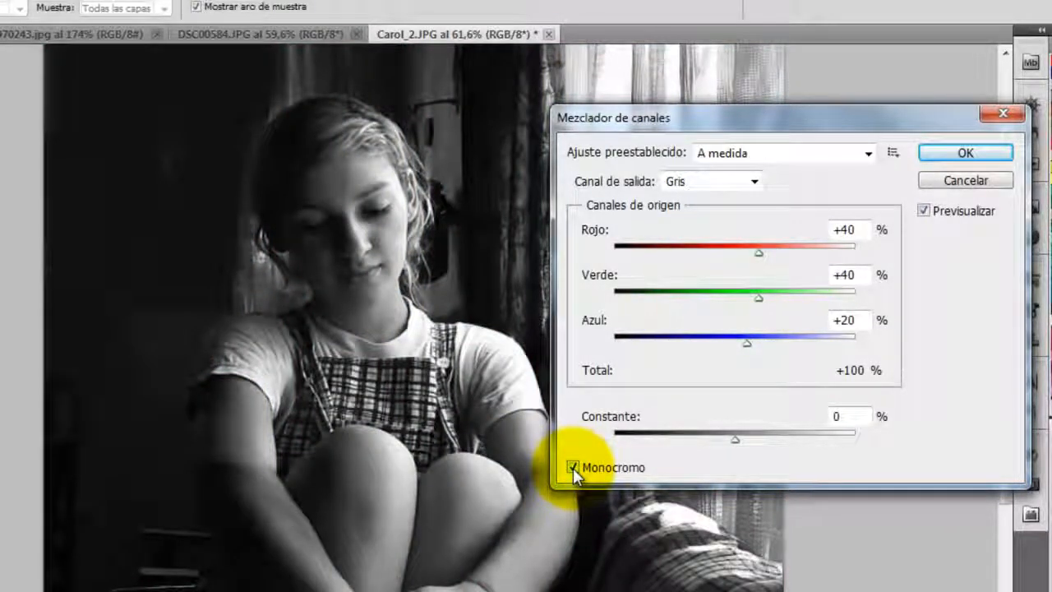
pyautogui.click(573, 467)
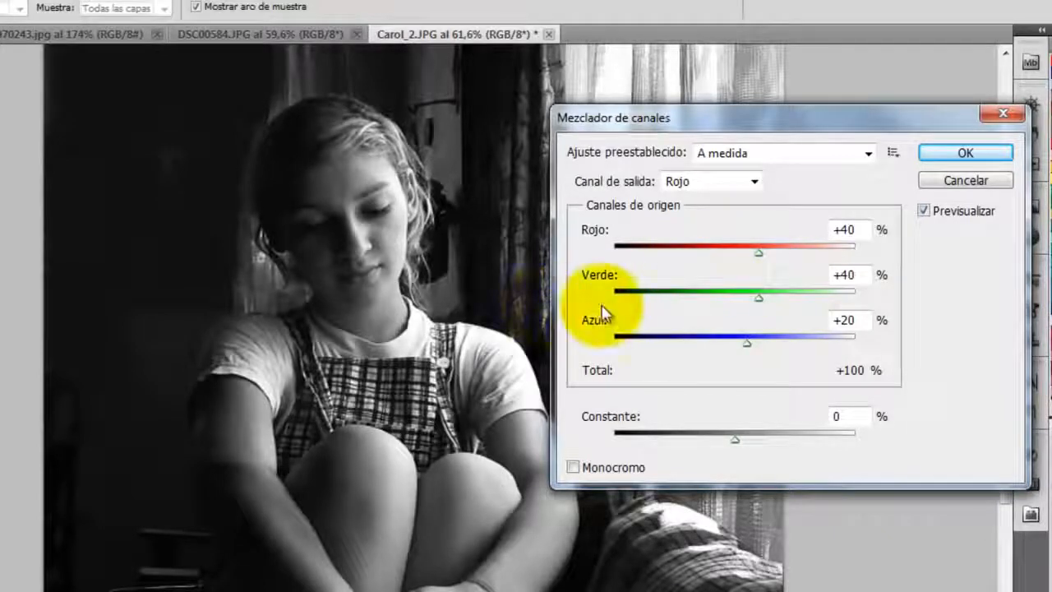
pyautogui.click(974, 181)
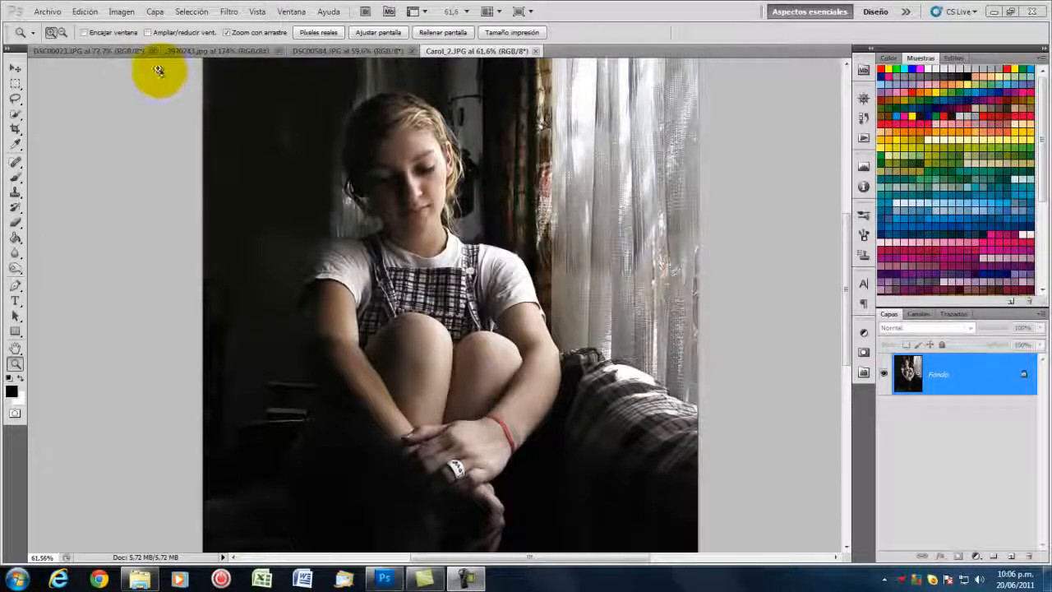
# Open the Brightness/Contrast (Brillo/contraste) adjustment, move its dialog clear of the portrait, and raise the contrast to 100
pyautogui.click(119, 13)
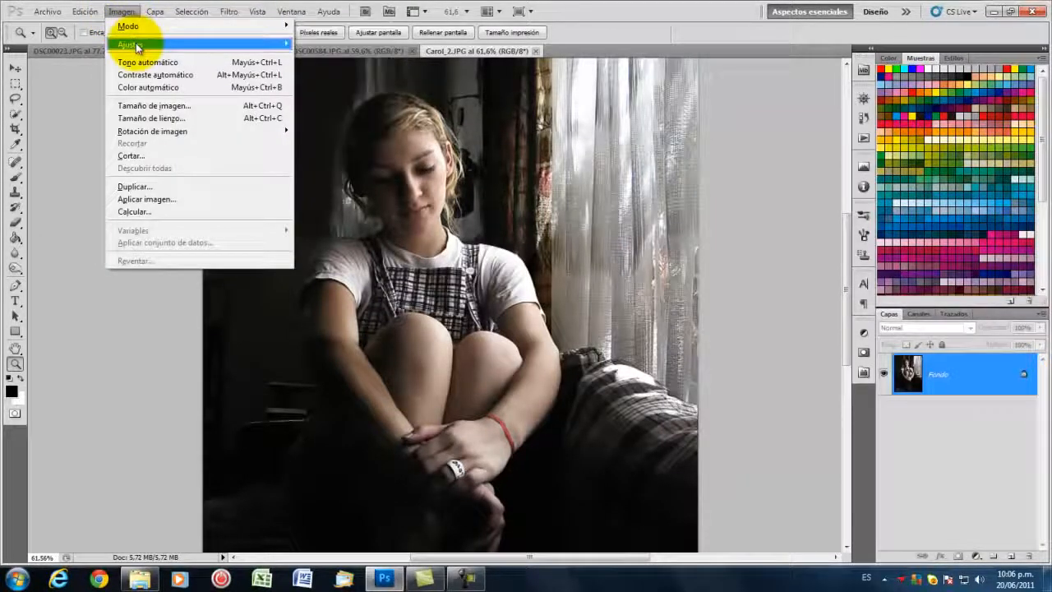
pyautogui.moveTo(136, 46)
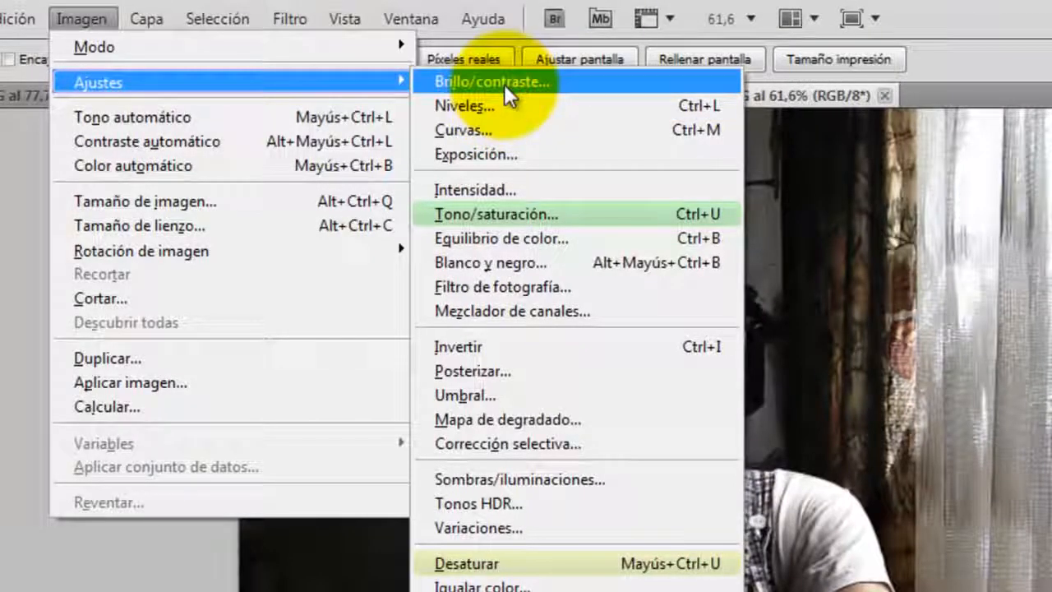
pyautogui.click(504, 83)
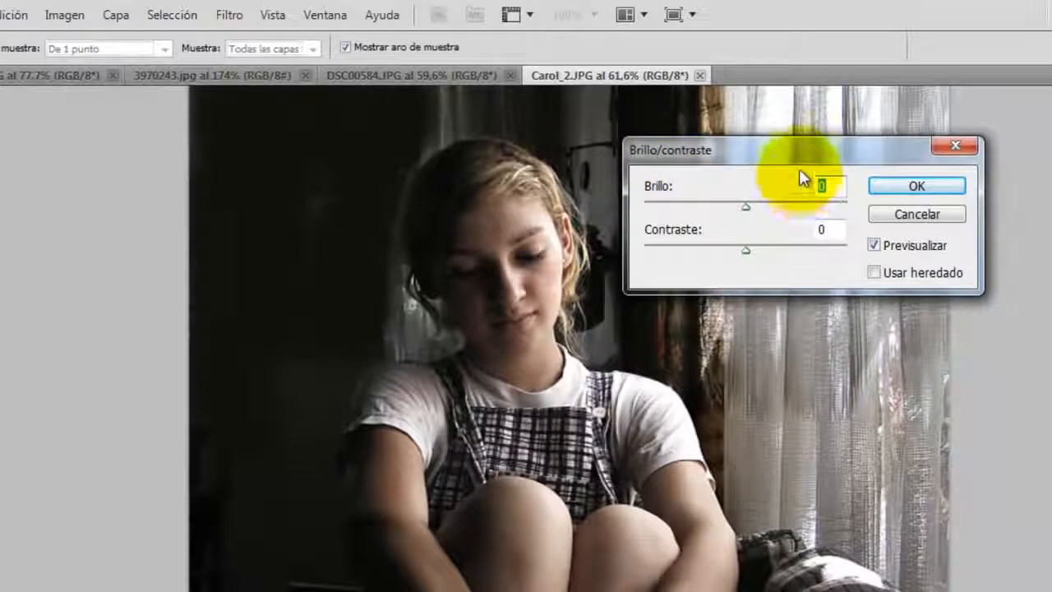
pyautogui.moveTo(808, 155); pyautogui.dragTo(920, 170)
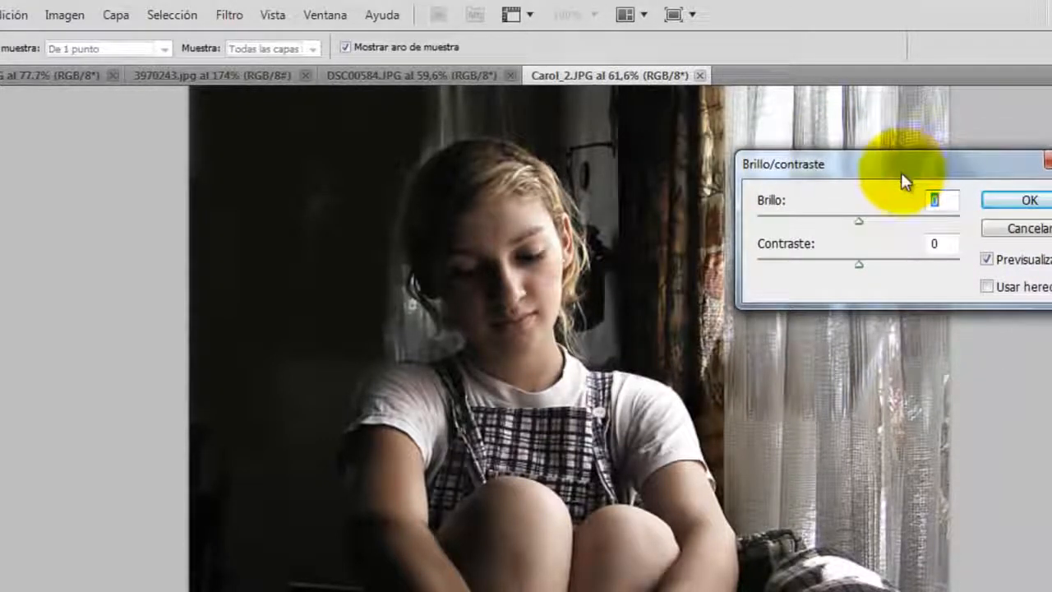
pyautogui.click(856, 264)
pyautogui.moveTo(856, 263); pyautogui.dragTo(984, 268)
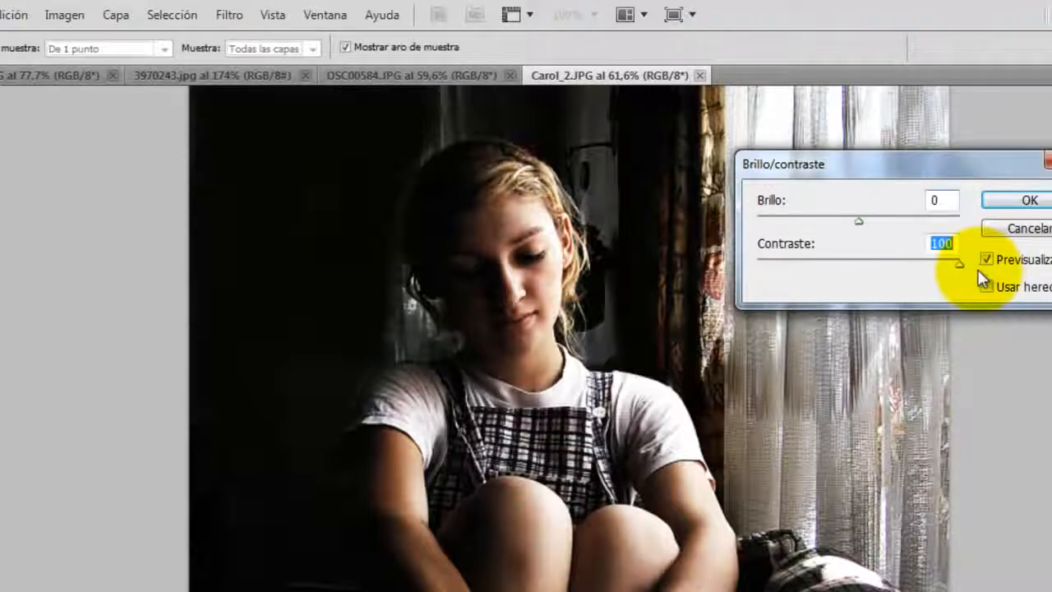
# Try the portrait's contrast at -50 and 100, and set it to 3
pyautogui.moveTo(969, 269); pyautogui.dragTo(903, 269)
pyautogui.moveTo(805, 147); pyautogui.dragTo(655, 150)
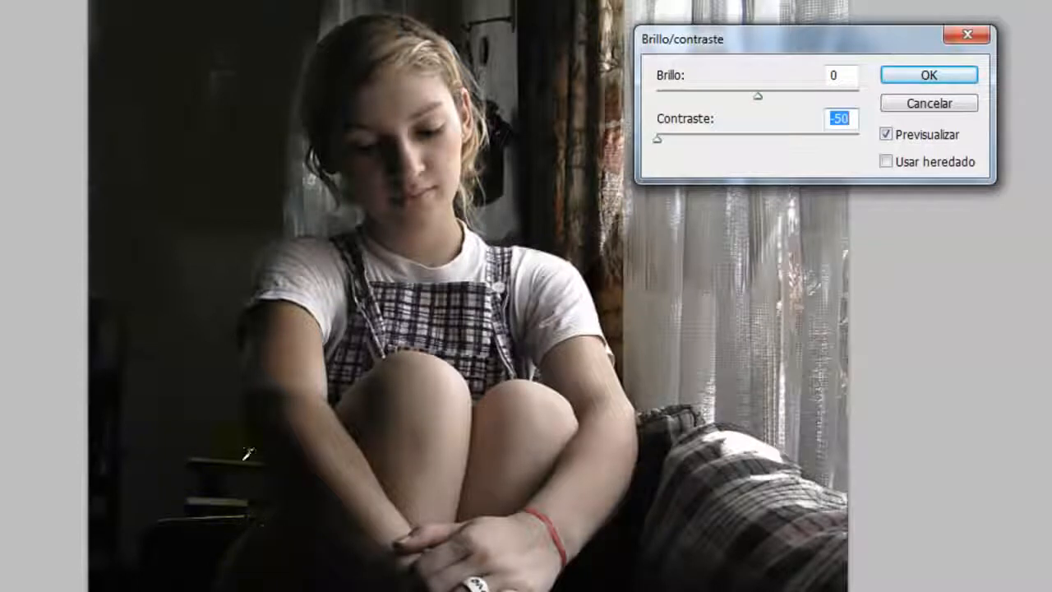
pyautogui.moveTo(655, 138); pyautogui.dragTo(926, 162)
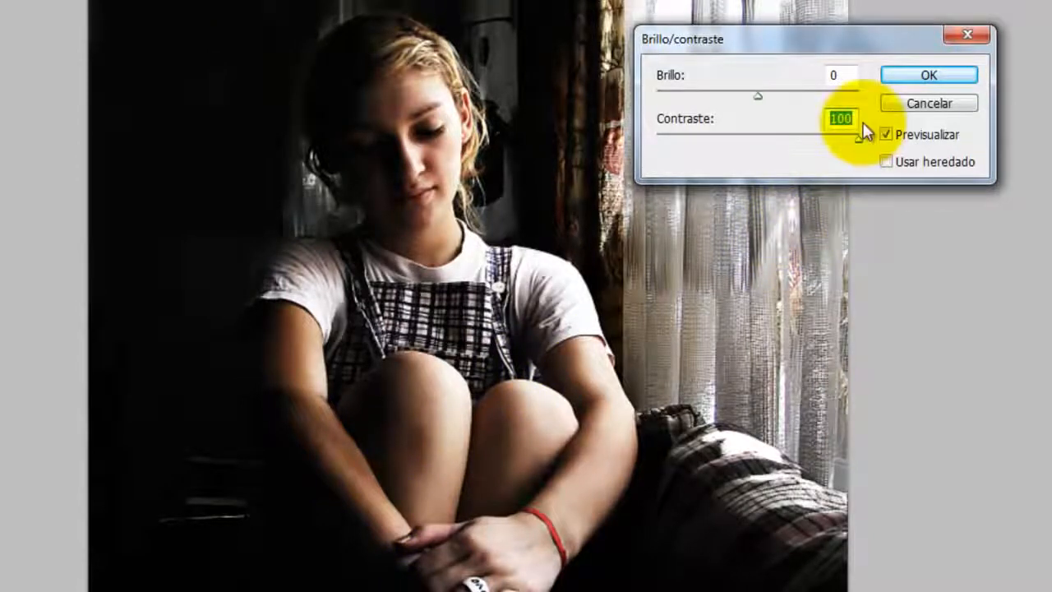
pyautogui.moveTo(859, 138); pyautogui.dragTo(764, 142)
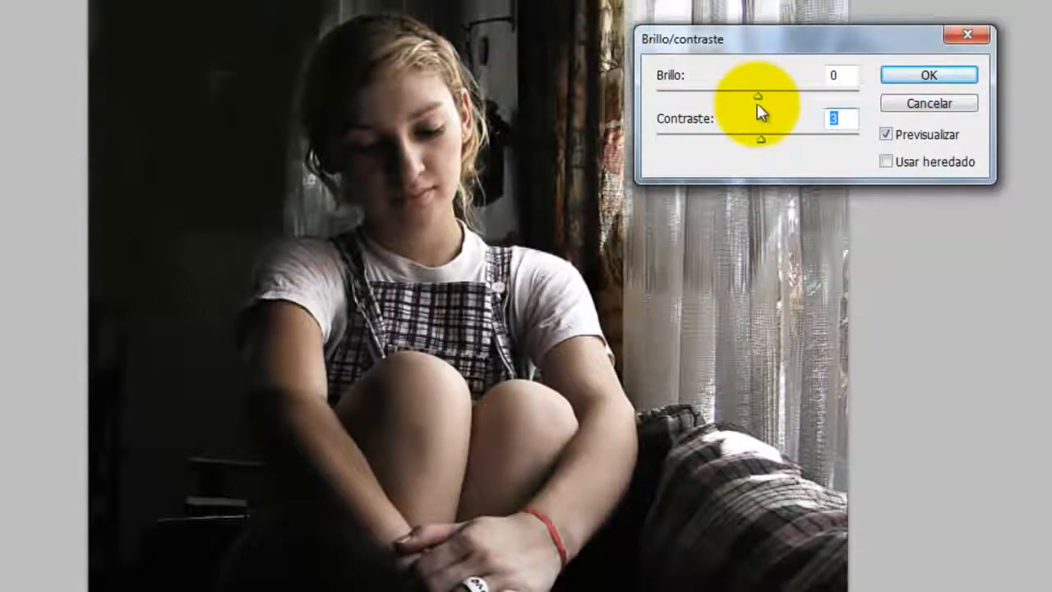
# Try the portrait's brightness at 45 and -97, set it to -4, and close the Brightness/Contrast adjustment
pyautogui.moveTo(757, 100); pyautogui.dragTo(788, 92)
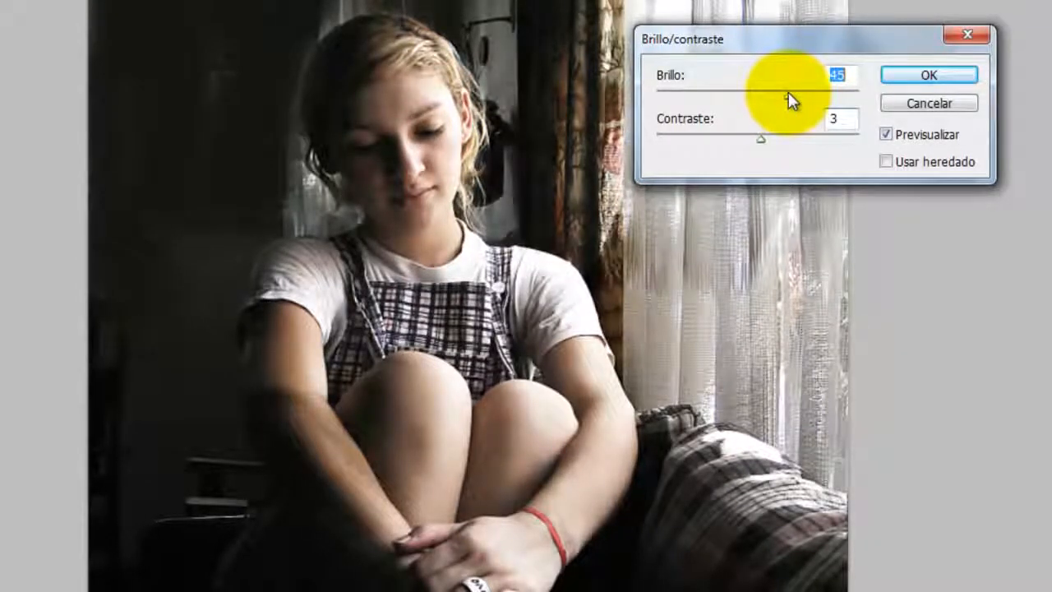
pyautogui.moveTo(788, 92); pyautogui.dragTo(692, 103)
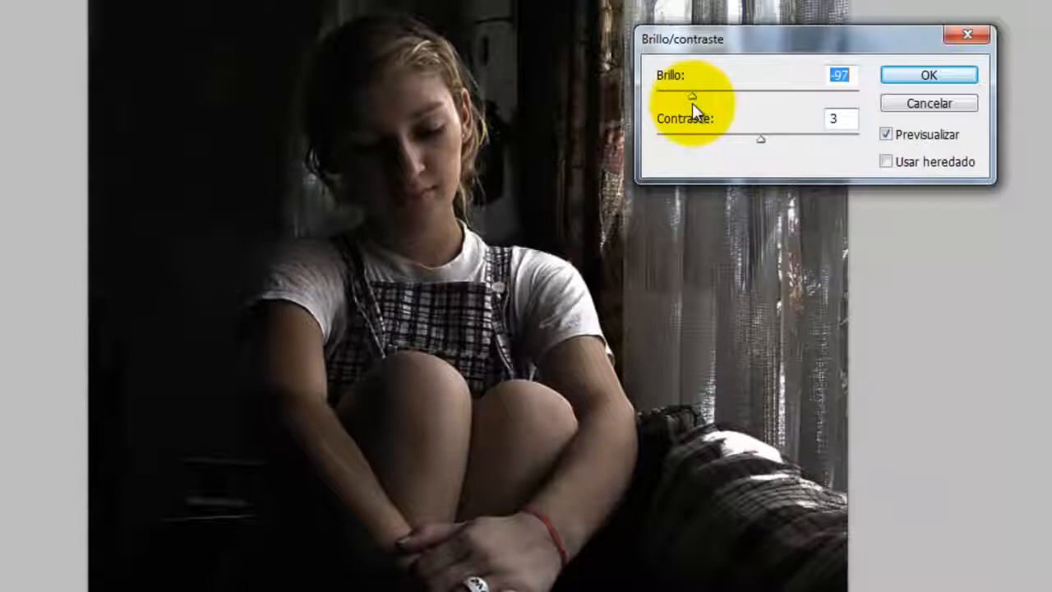
pyautogui.moveTo(692, 103); pyautogui.dragTo(757, 111)
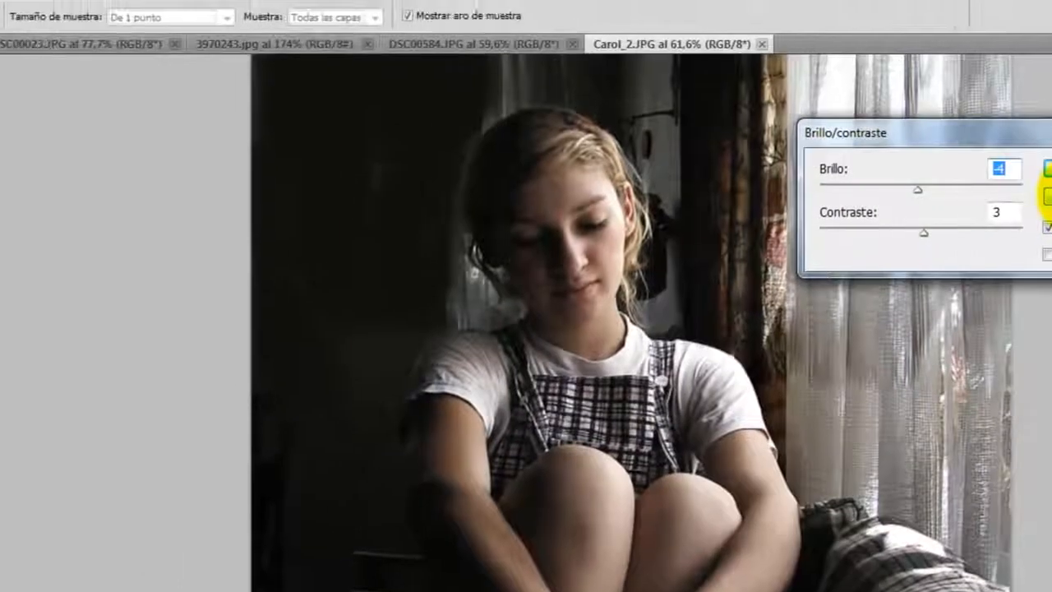
pyautogui.press('Return')
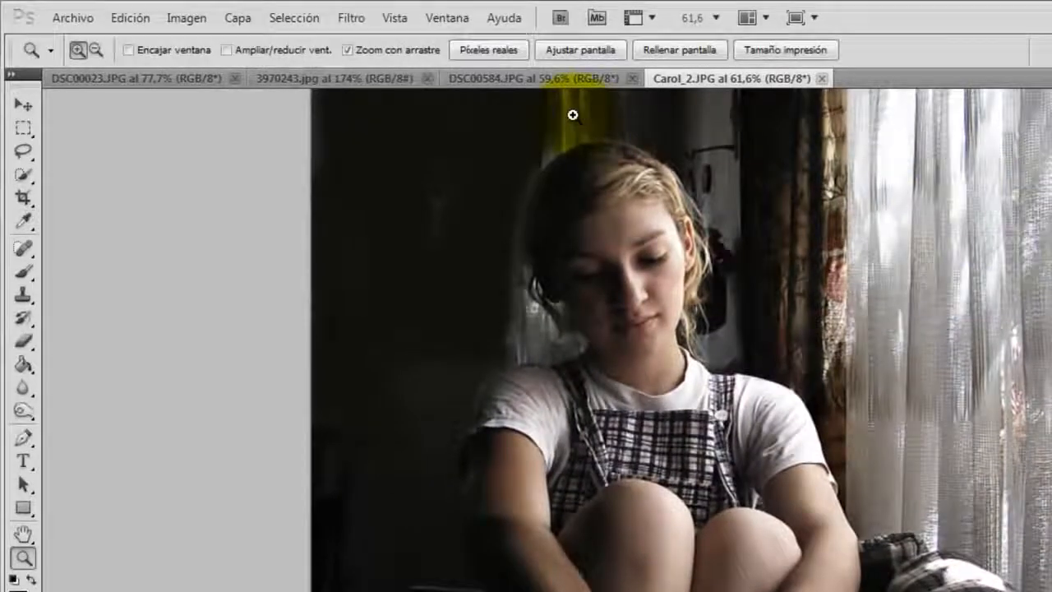
# Open the Levels (Niveles) adjustment for the portrait and raise the RGB black input level to 40
pyautogui.click(188, 17)
pyautogui.moveTo(230, 62)
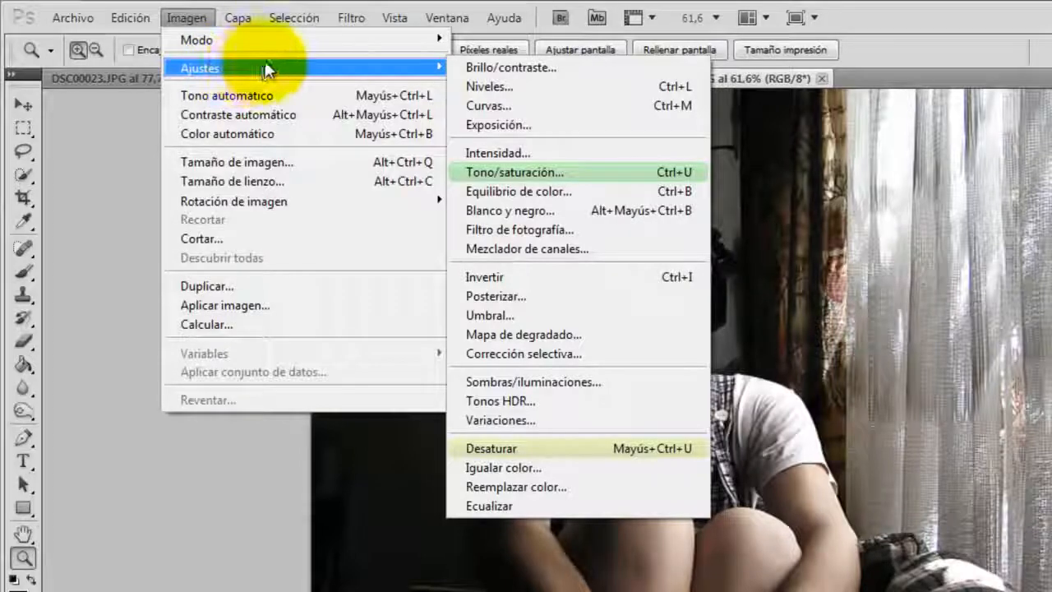
pyautogui.click(509, 88)
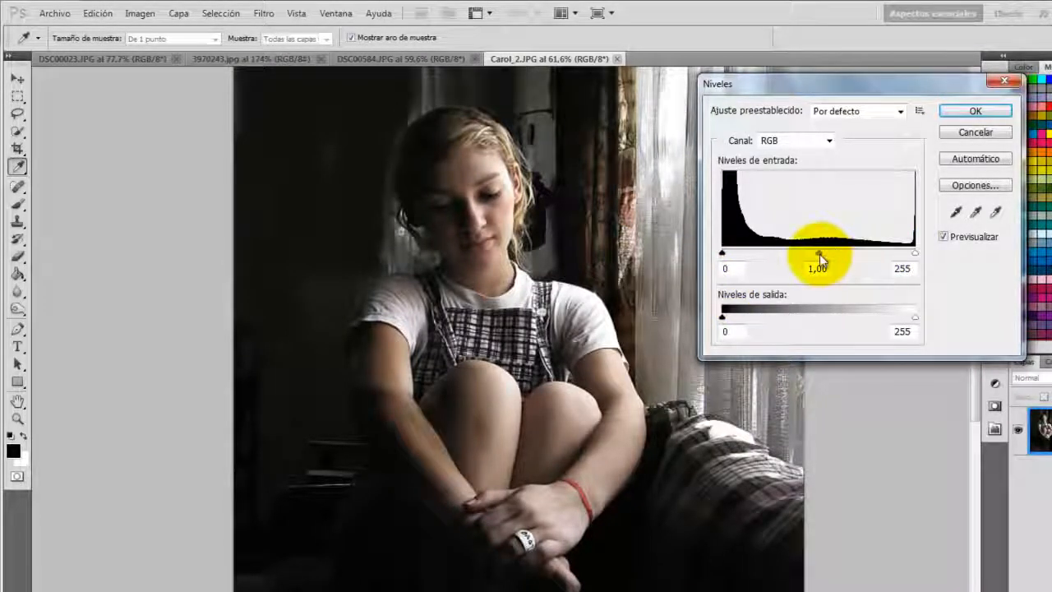
pyautogui.click(975, 212)
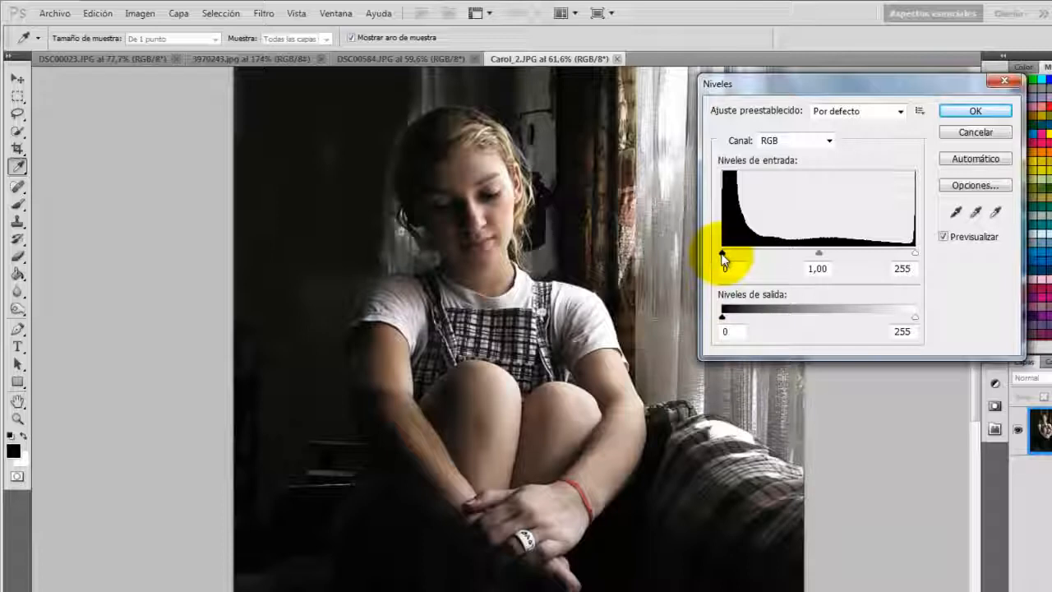
pyautogui.moveTo(722, 253); pyautogui.dragTo(763, 265)
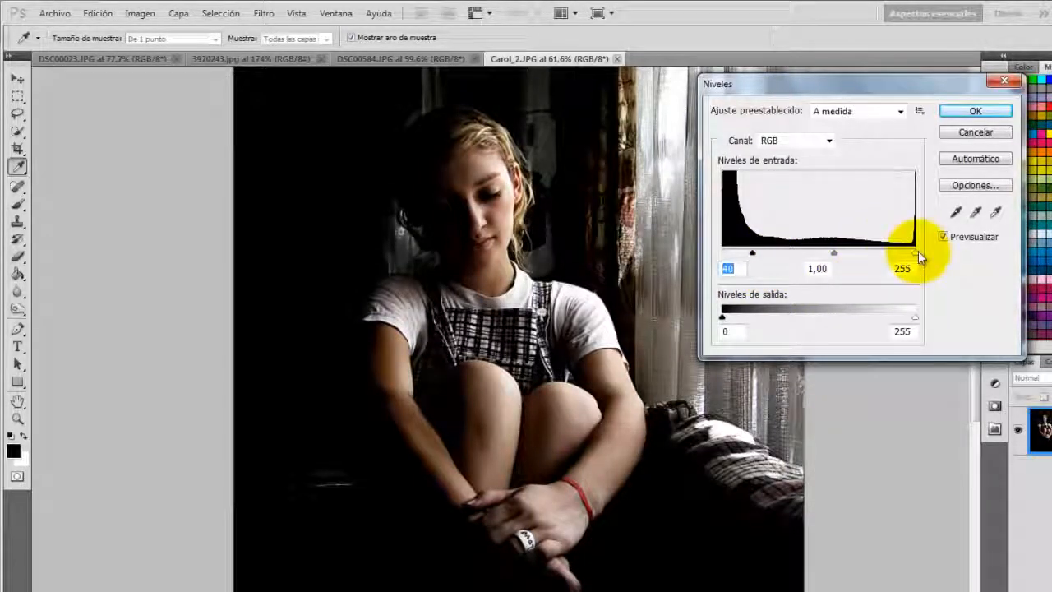
# Lower the white input level to 202, try the midtone level at 0,42, and set it to 1,65
pyautogui.moveTo(917, 250); pyautogui.dragTo(875, 255)
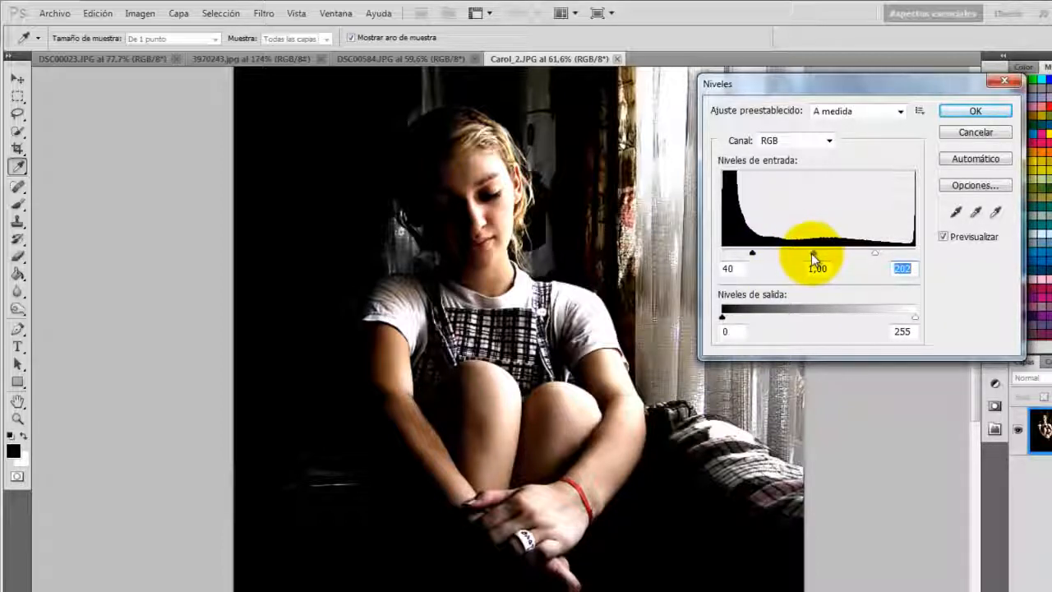
pyautogui.moveTo(811, 253); pyautogui.dragTo(844, 258)
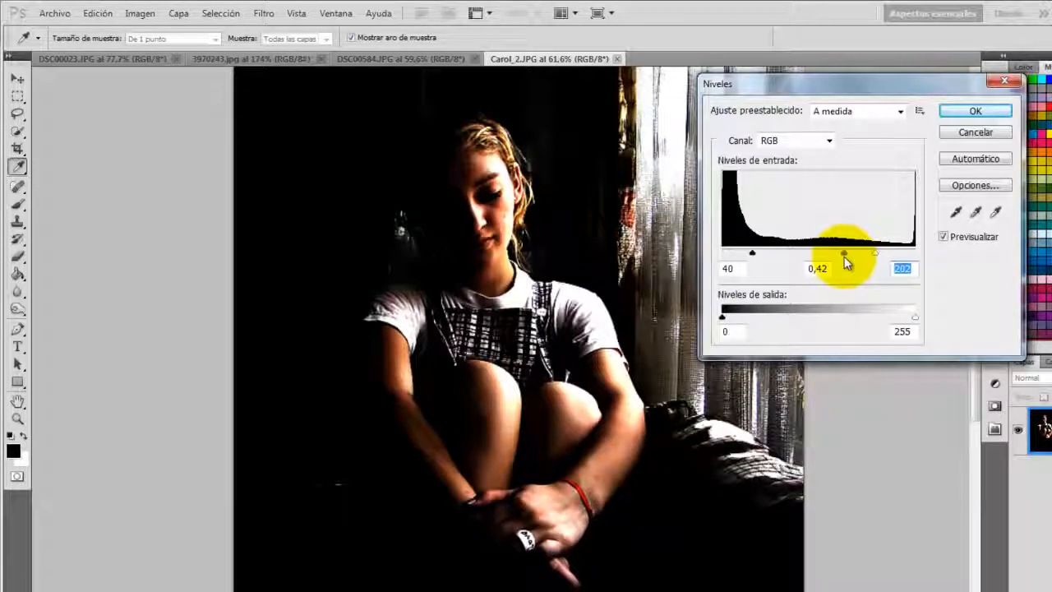
pyautogui.moveTo(846, 261); pyautogui.dragTo(791, 258)
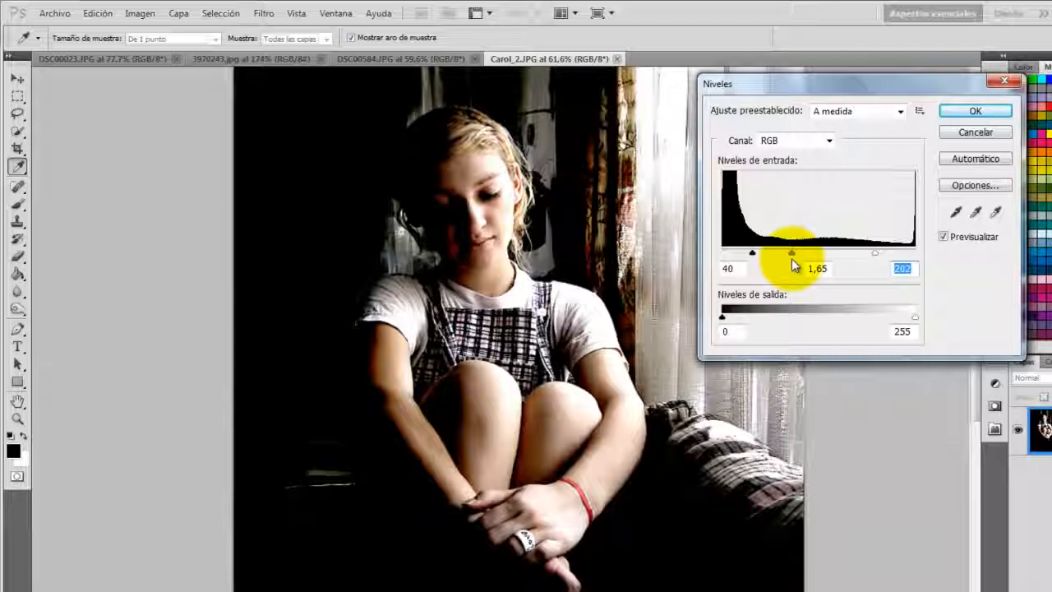